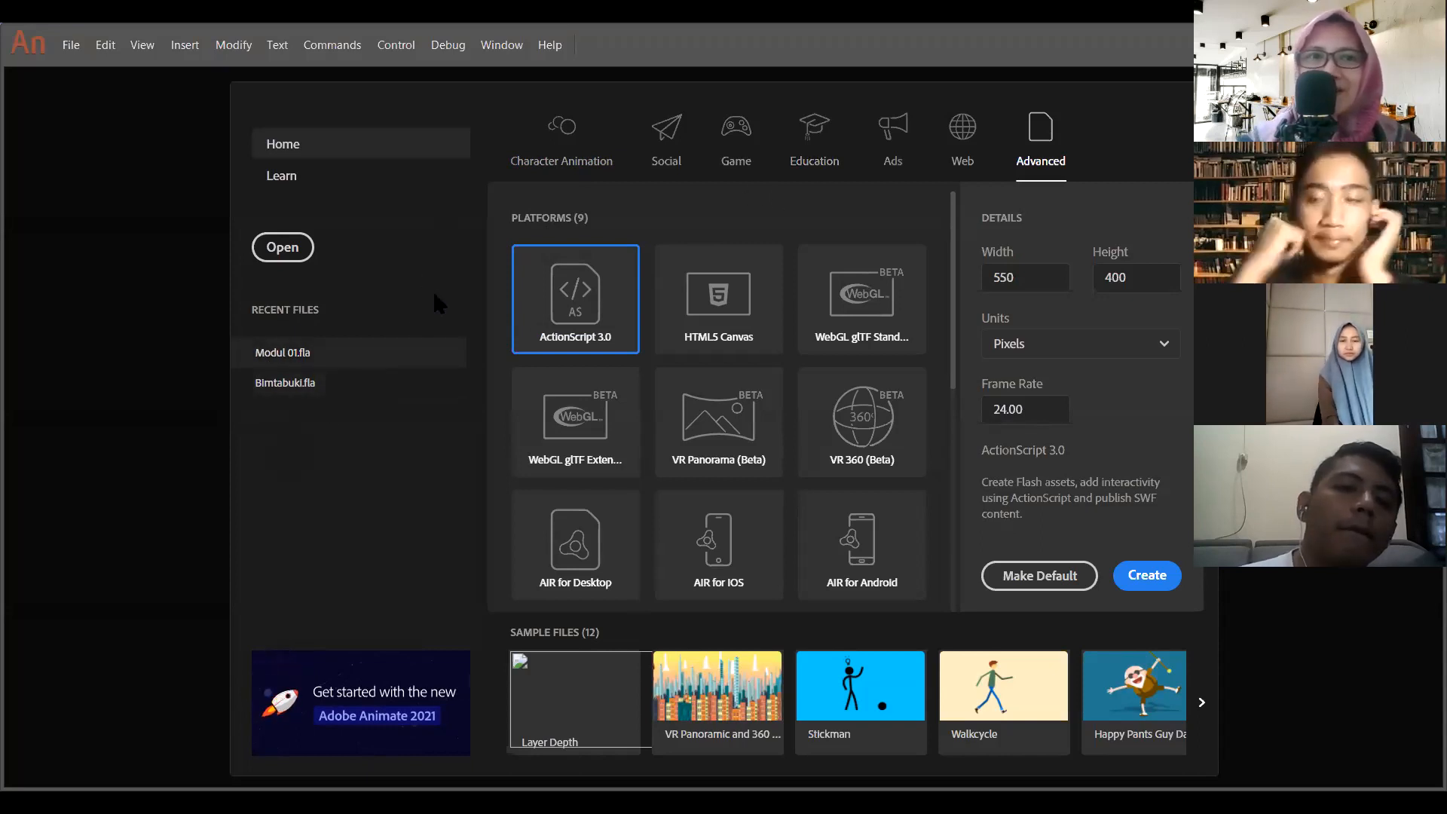
- Compare the new-document presets for Character Animation with the Advanced platform options
{"action": "left_click", "coordinate": [551, 158]}
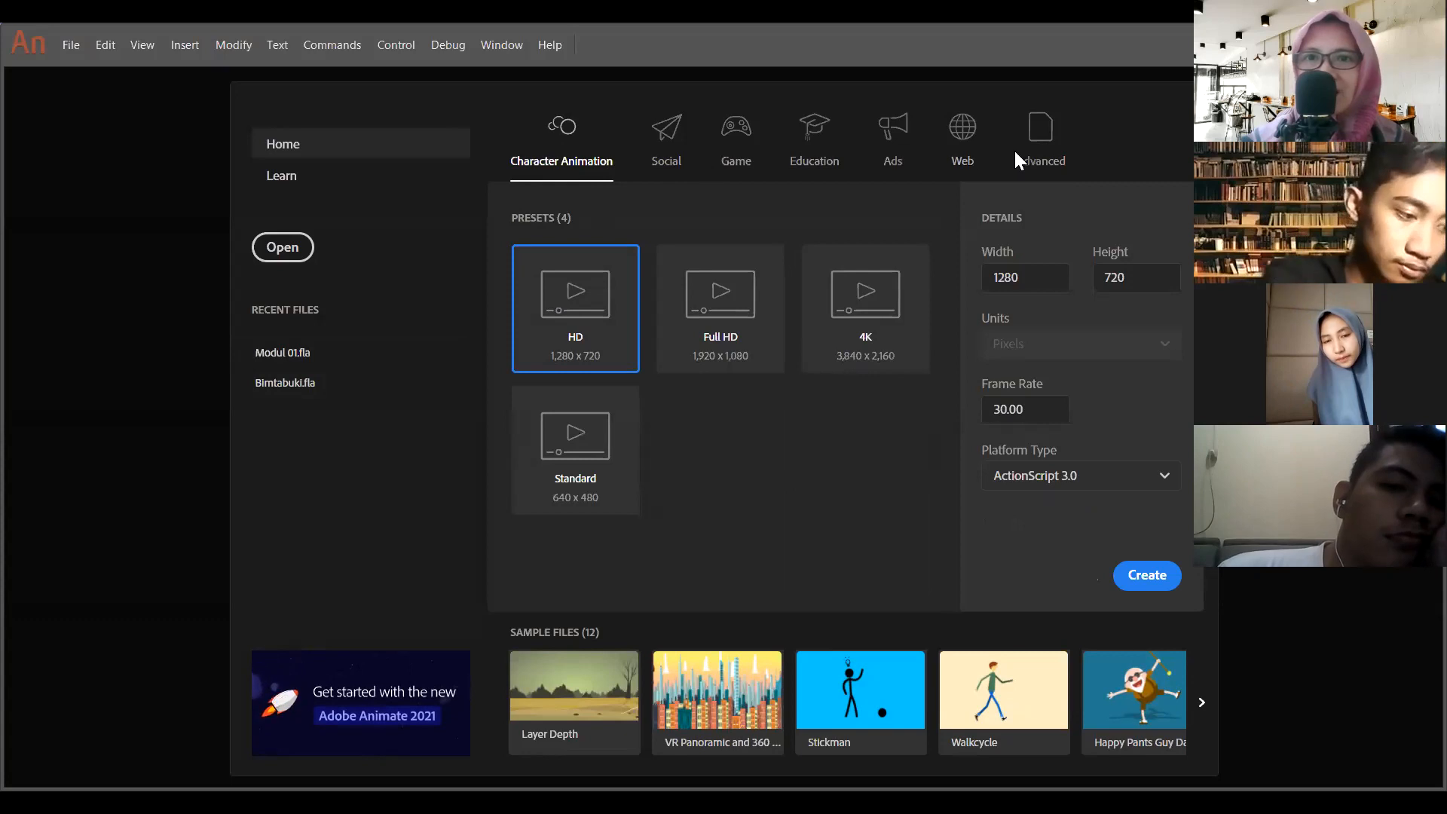
{"action": "left_click", "coordinate": [1043, 155]}
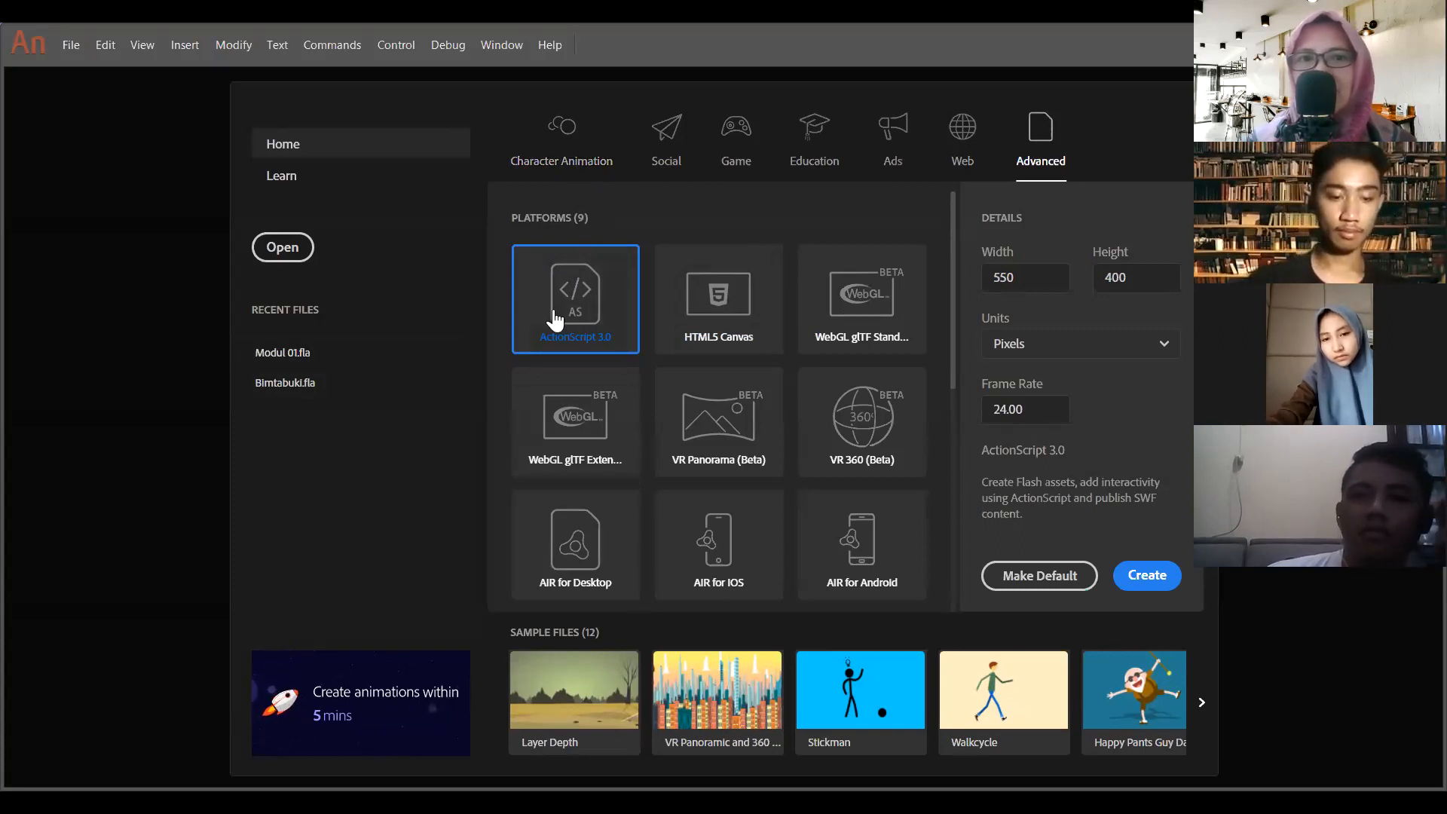
{"action": "left_click", "coordinate": [553, 172]}
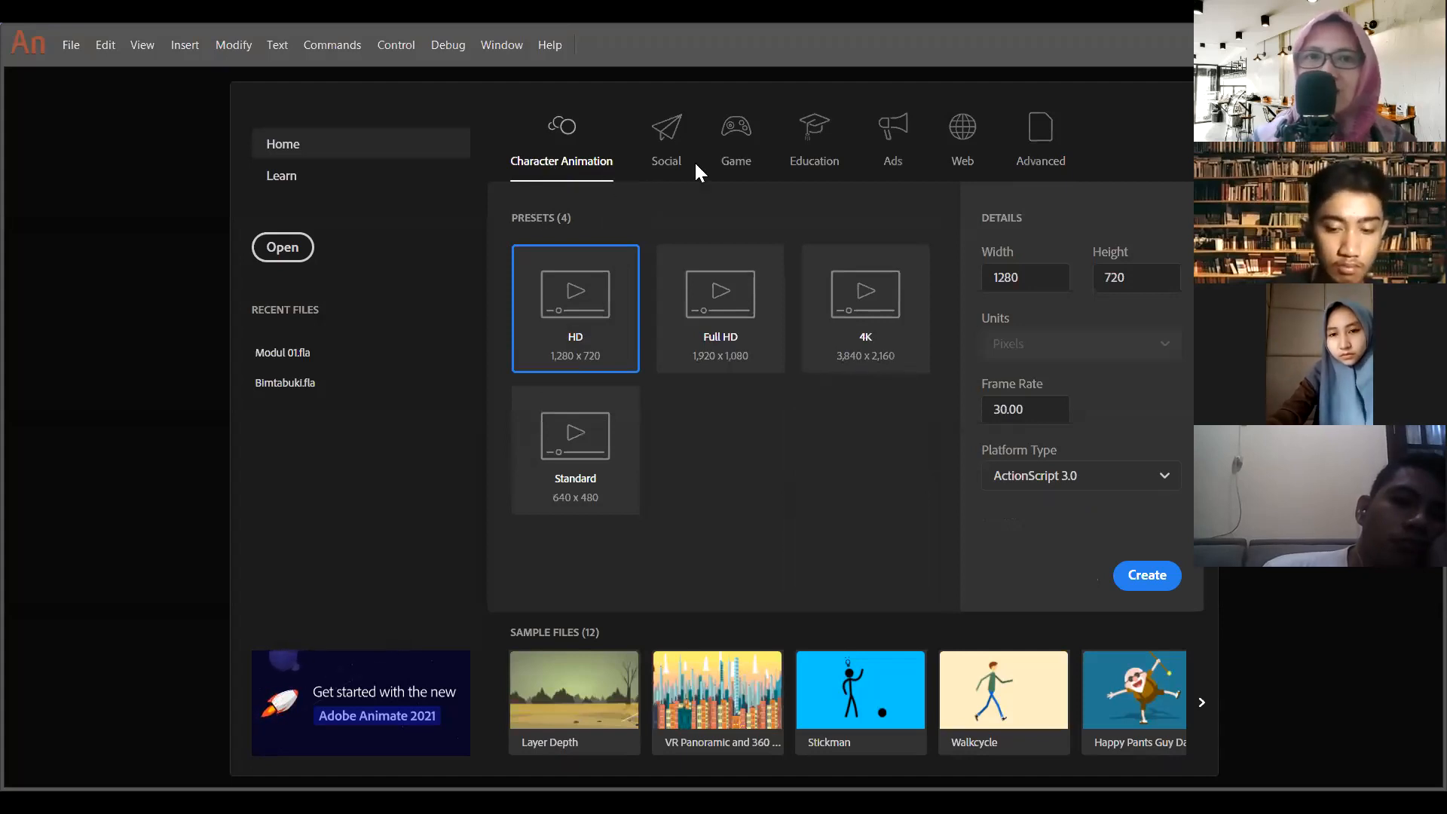
- Examine the Social presets for Facebook, Twitter and YouTube document sizes
{"action": "left_click", "coordinate": [671, 155]}
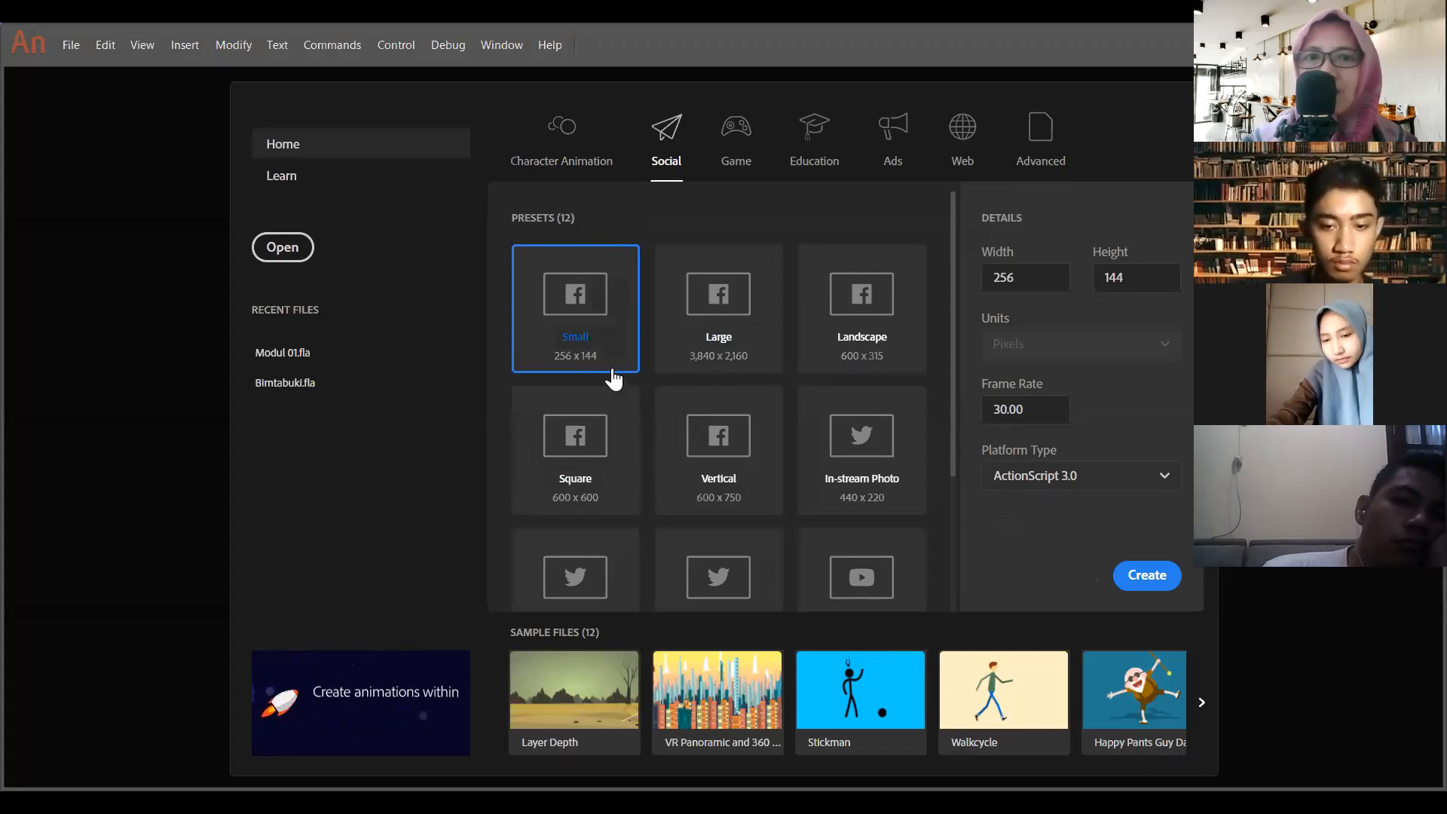
{"action": "scroll", "coordinate": [614, 379], "scroll_direction": "down", "scroll_amount": 2}
{"action": "scroll", "coordinate": [615, 379], "scroll_direction": "down", "scroll_amount": 1}
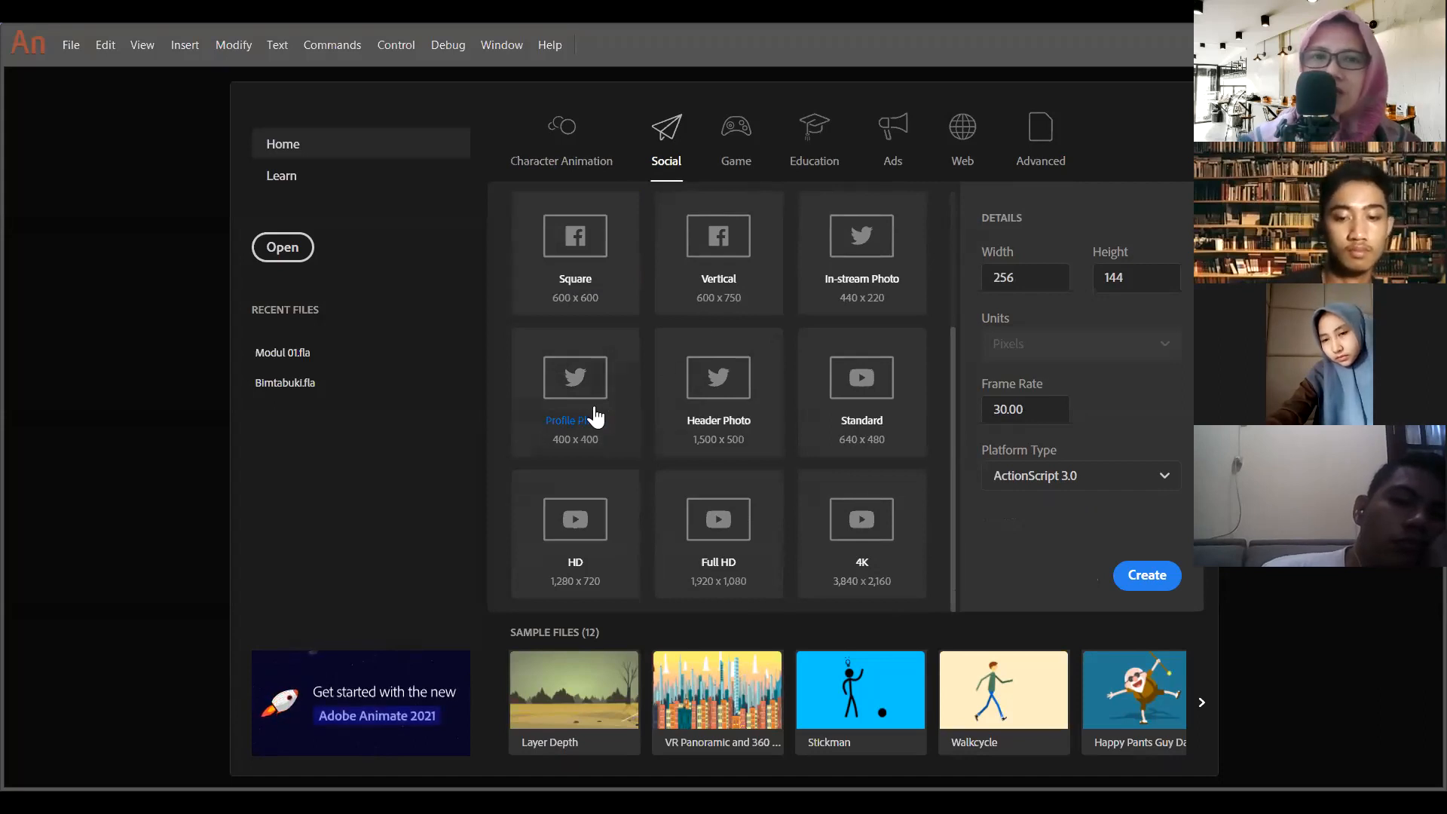
{"action": "scroll", "coordinate": [595, 416], "scroll_direction": "up", "scroll_amount": 2}
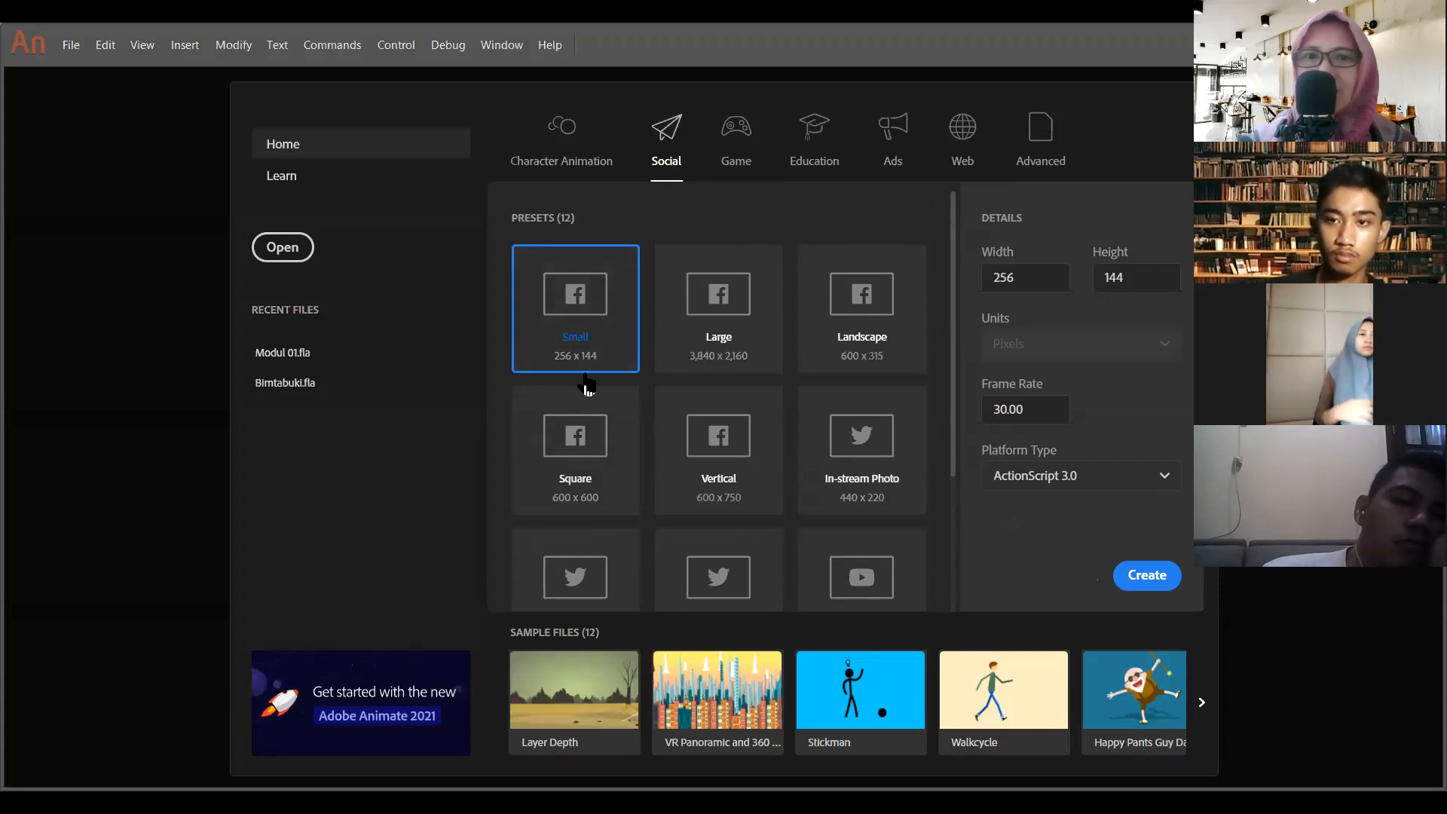
{"action": "scroll", "coordinate": [657, 378], "scroll_direction": "down", "scroll_amount": 3}
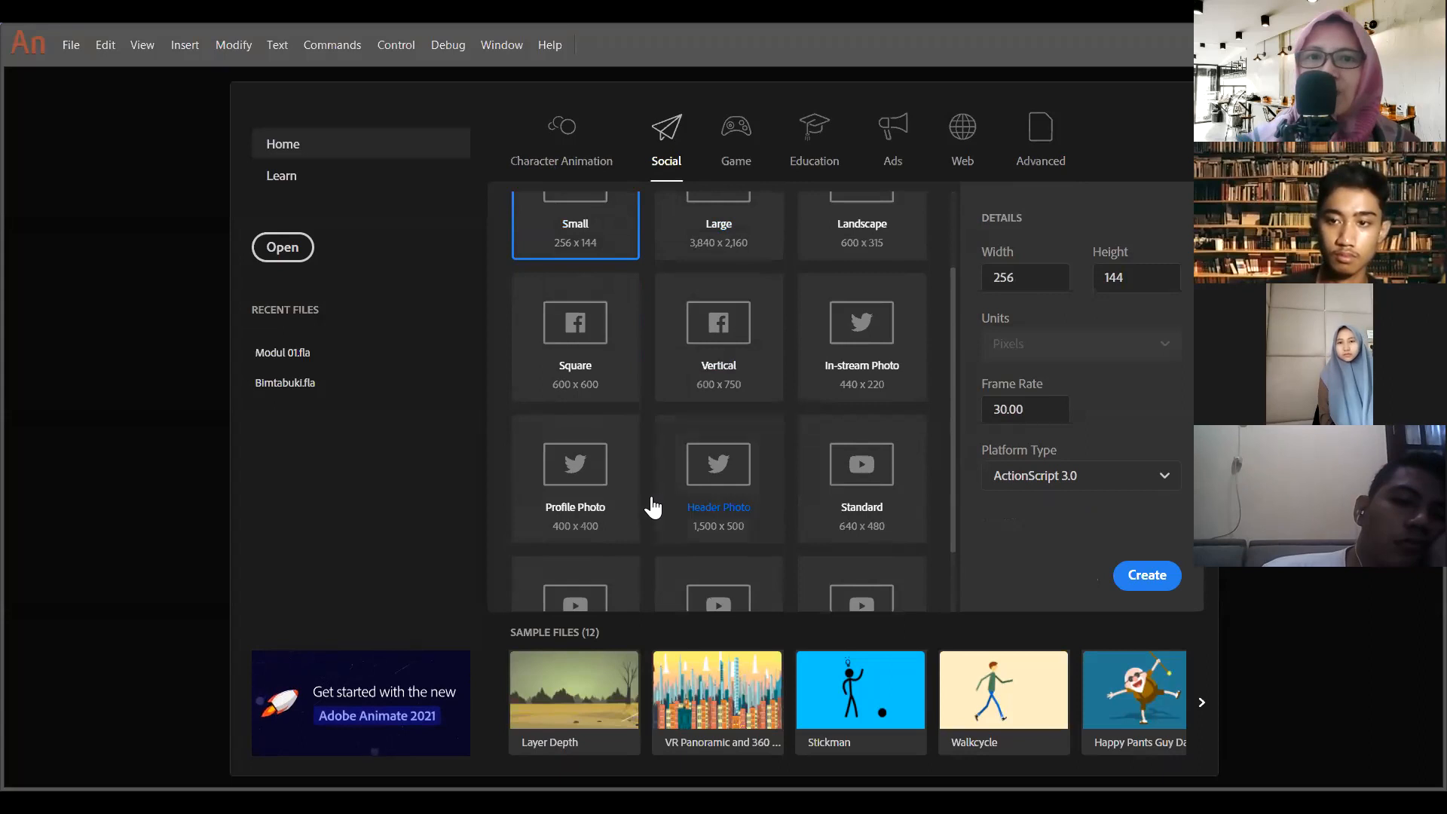
{"action": "scroll", "coordinate": [644, 501], "scroll_direction": "down", "scroll_amount": 3}
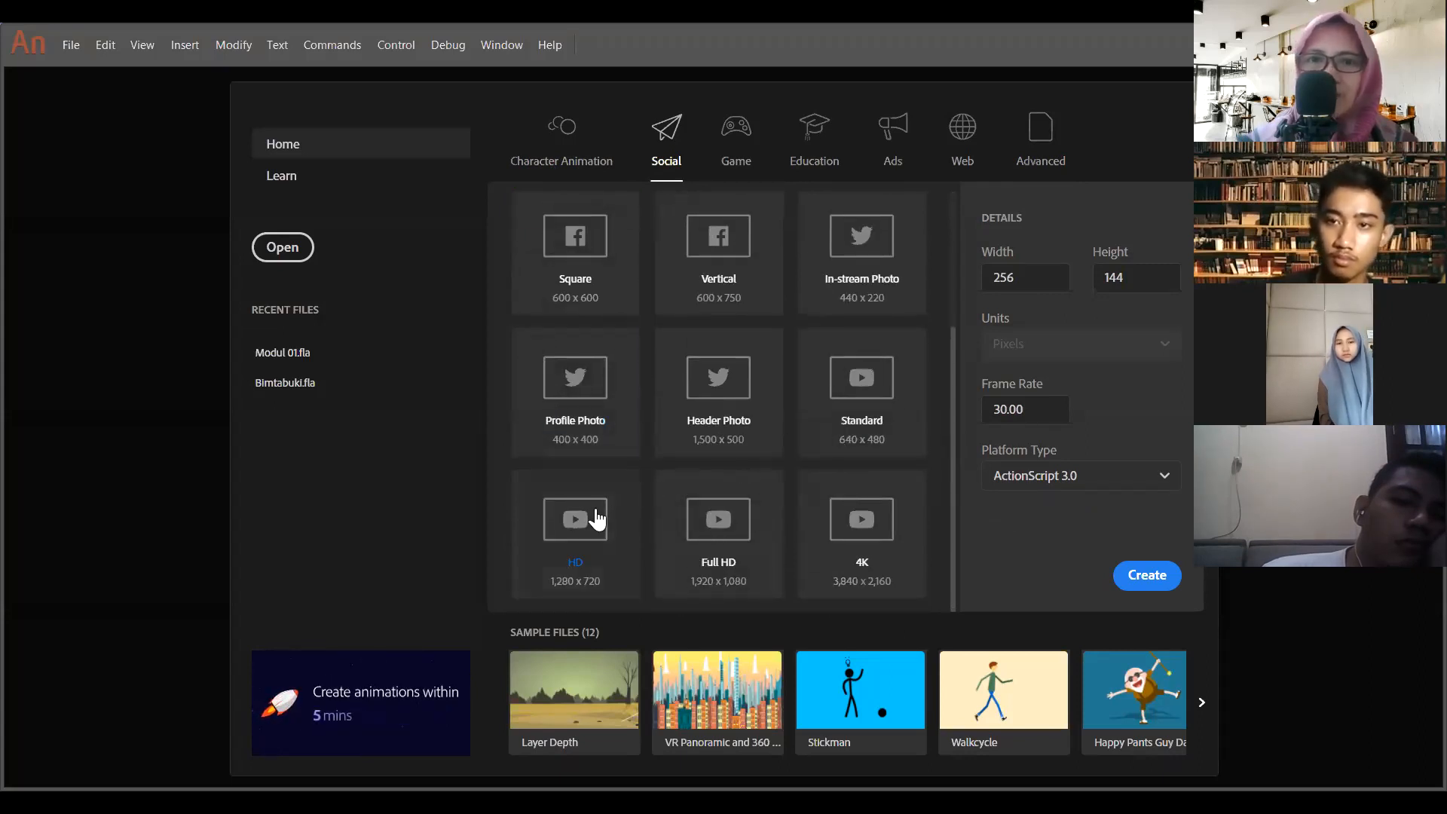
{"action": "scroll", "coordinate": [586, 453], "scroll_direction": "up", "scroll_amount": 5}
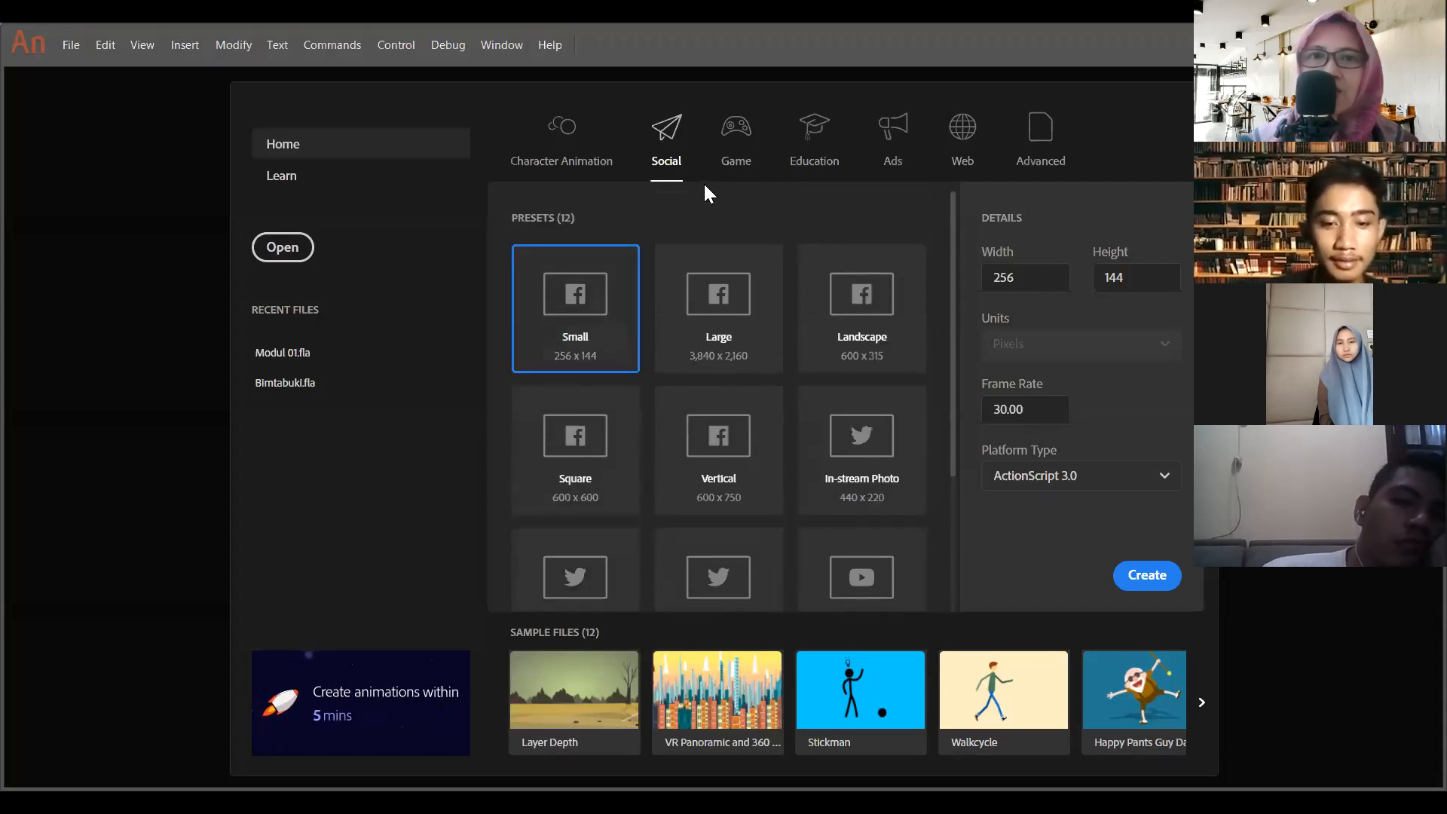
- Examine the Game and Education document presets, including their phone and tablet sizes
{"action": "left_click", "coordinate": [736, 153]}
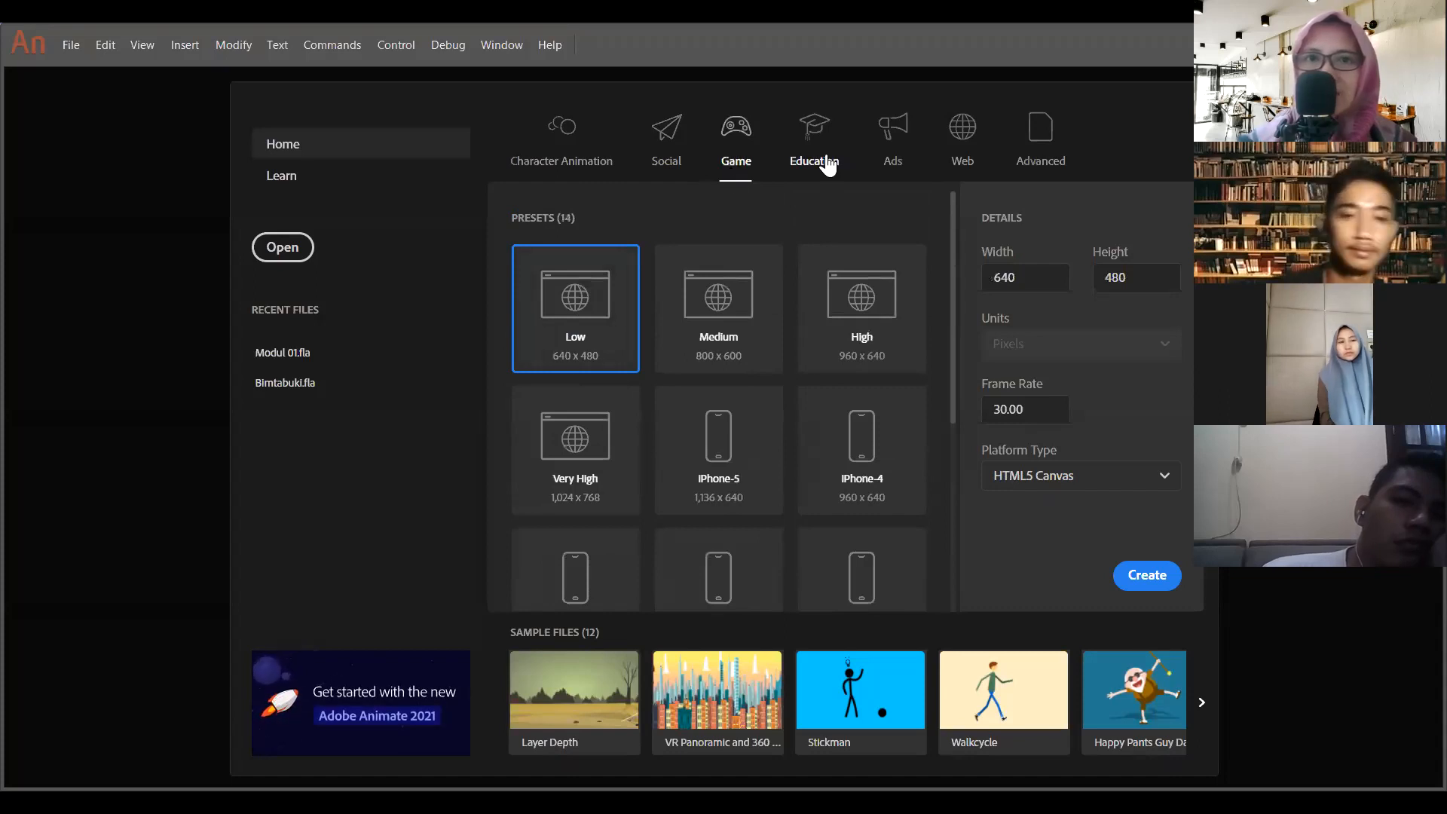
{"action": "scroll", "coordinate": [656, 456], "scroll_direction": "down", "scroll_amount": 5}
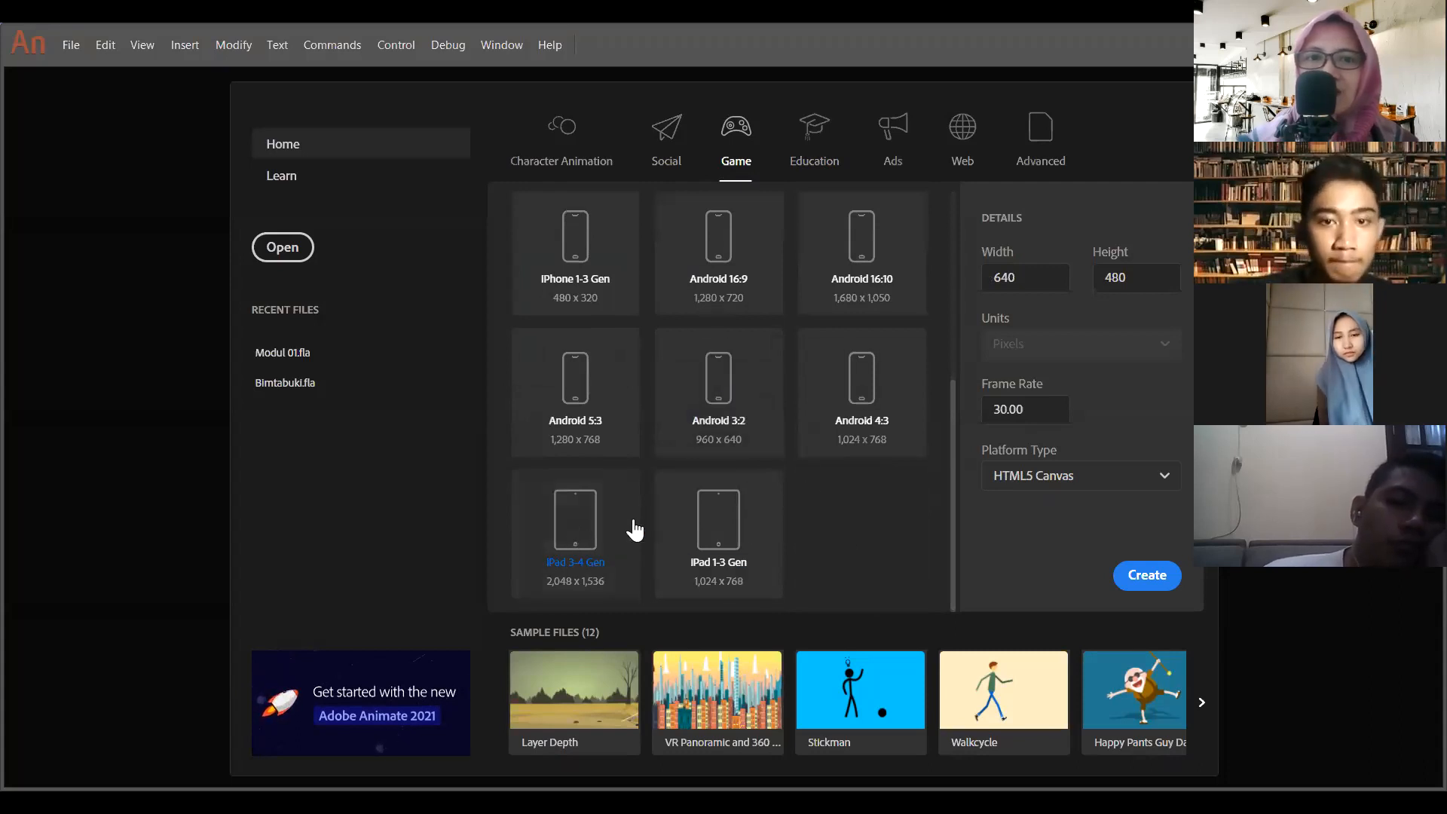
{"action": "scroll", "coordinate": [676, 498], "scroll_direction": "up", "scroll_amount": 3}
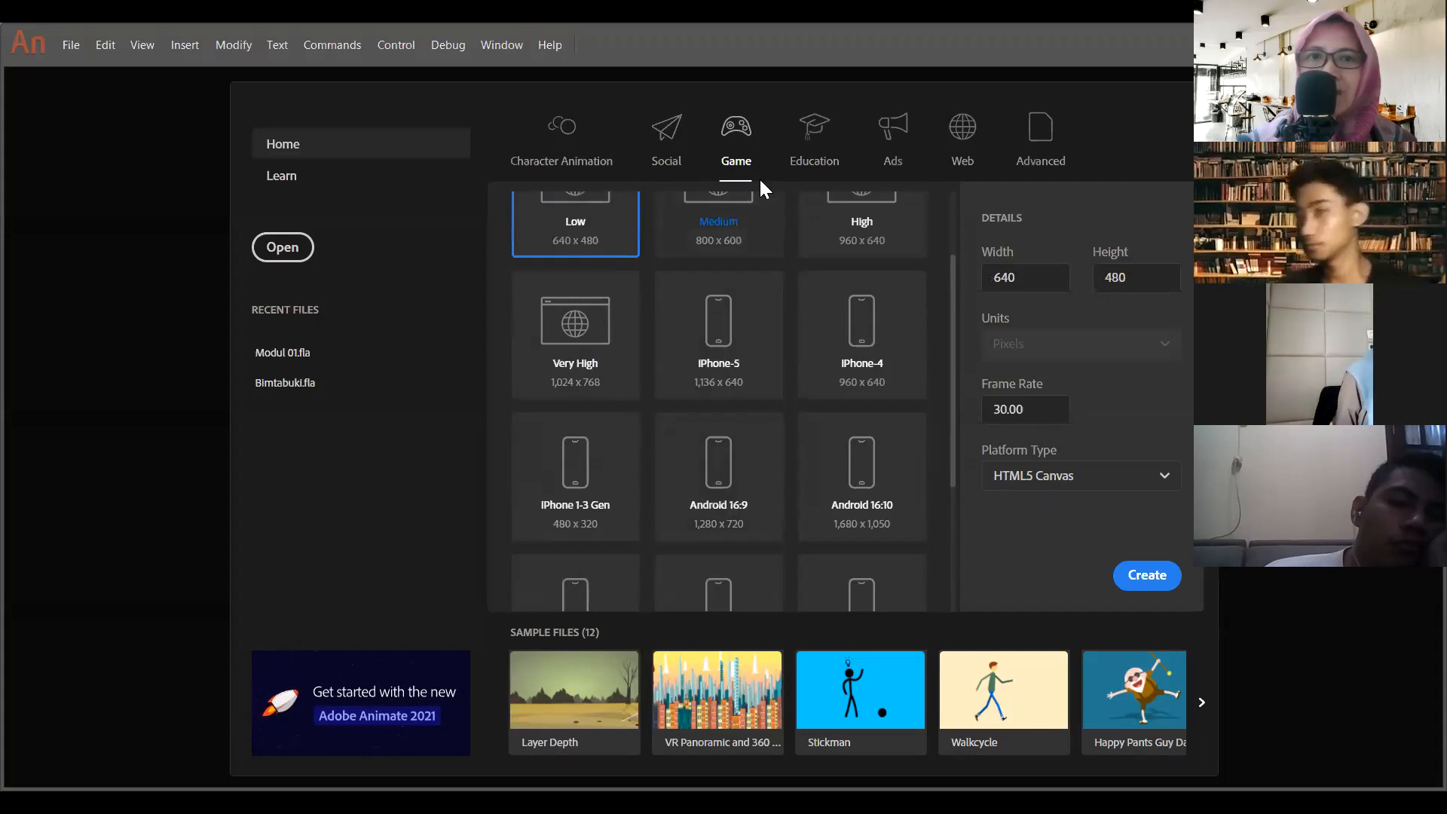
{"action": "left_click", "coordinate": [811, 141]}
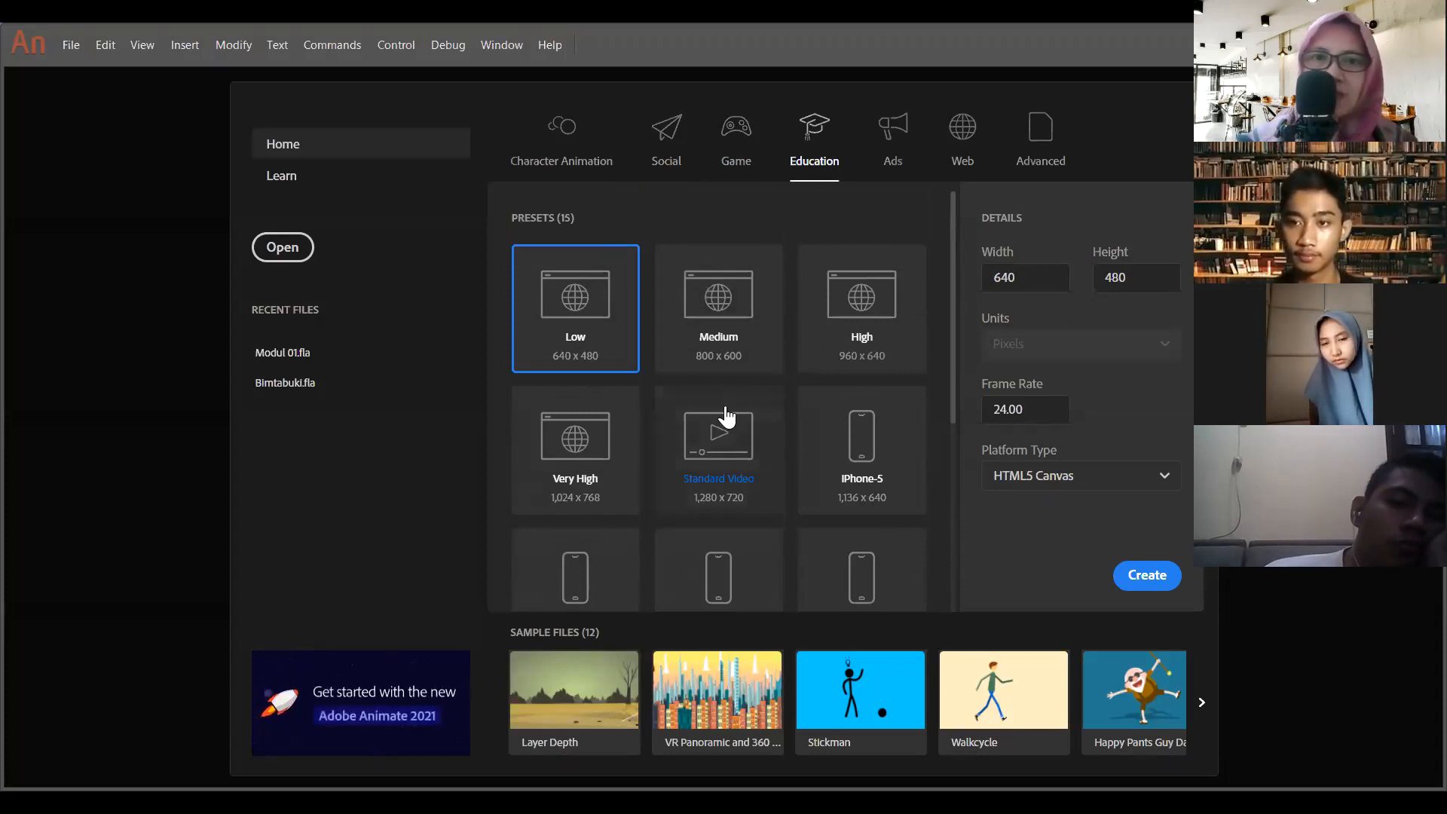
{"action": "scroll", "coordinate": [708, 407], "scroll_direction": "down", "scroll_amount": 2}
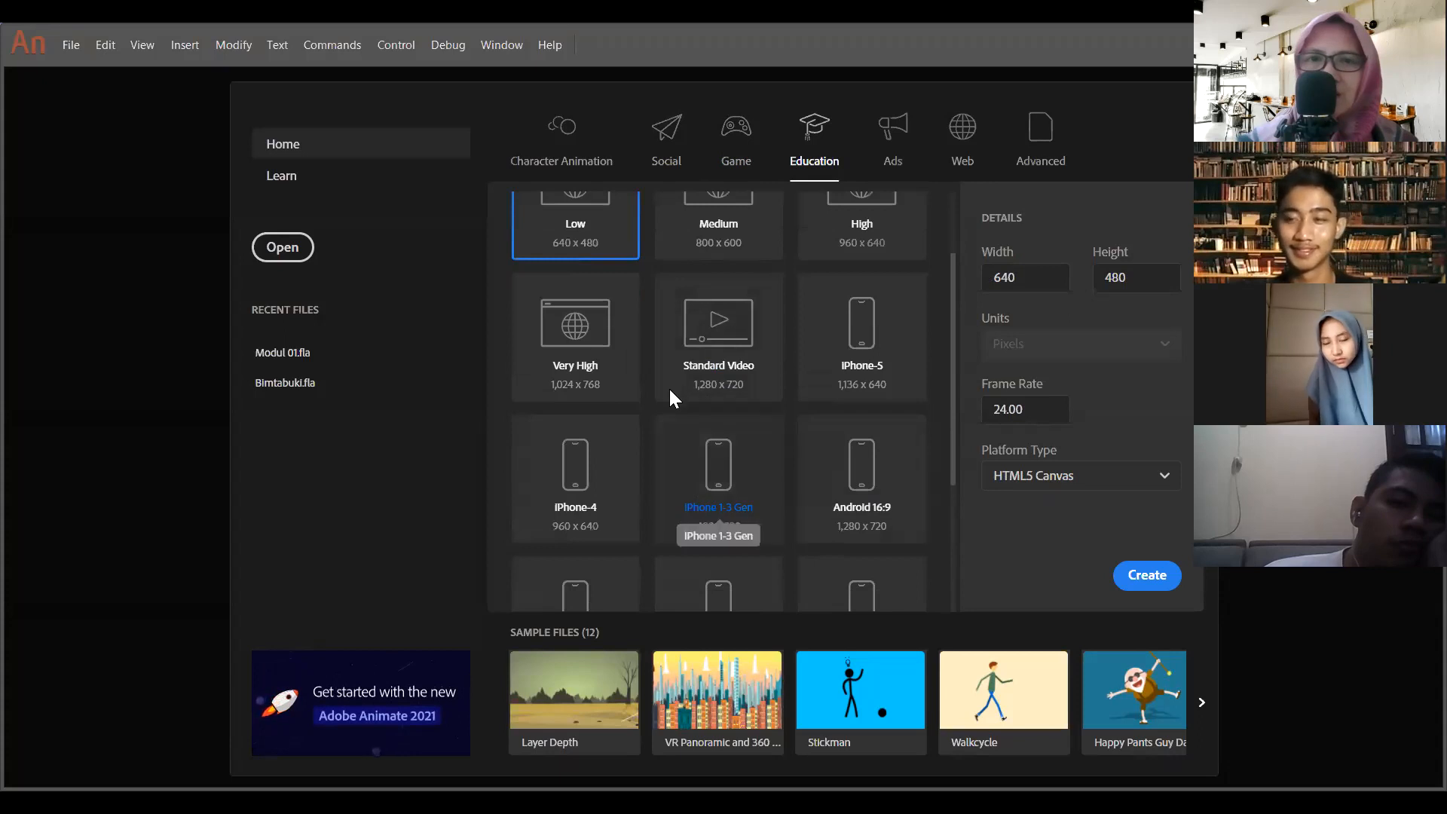
{"action": "scroll", "coordinate": [718, 471], "scroll_direction": "down", "scroll_amount": 4}
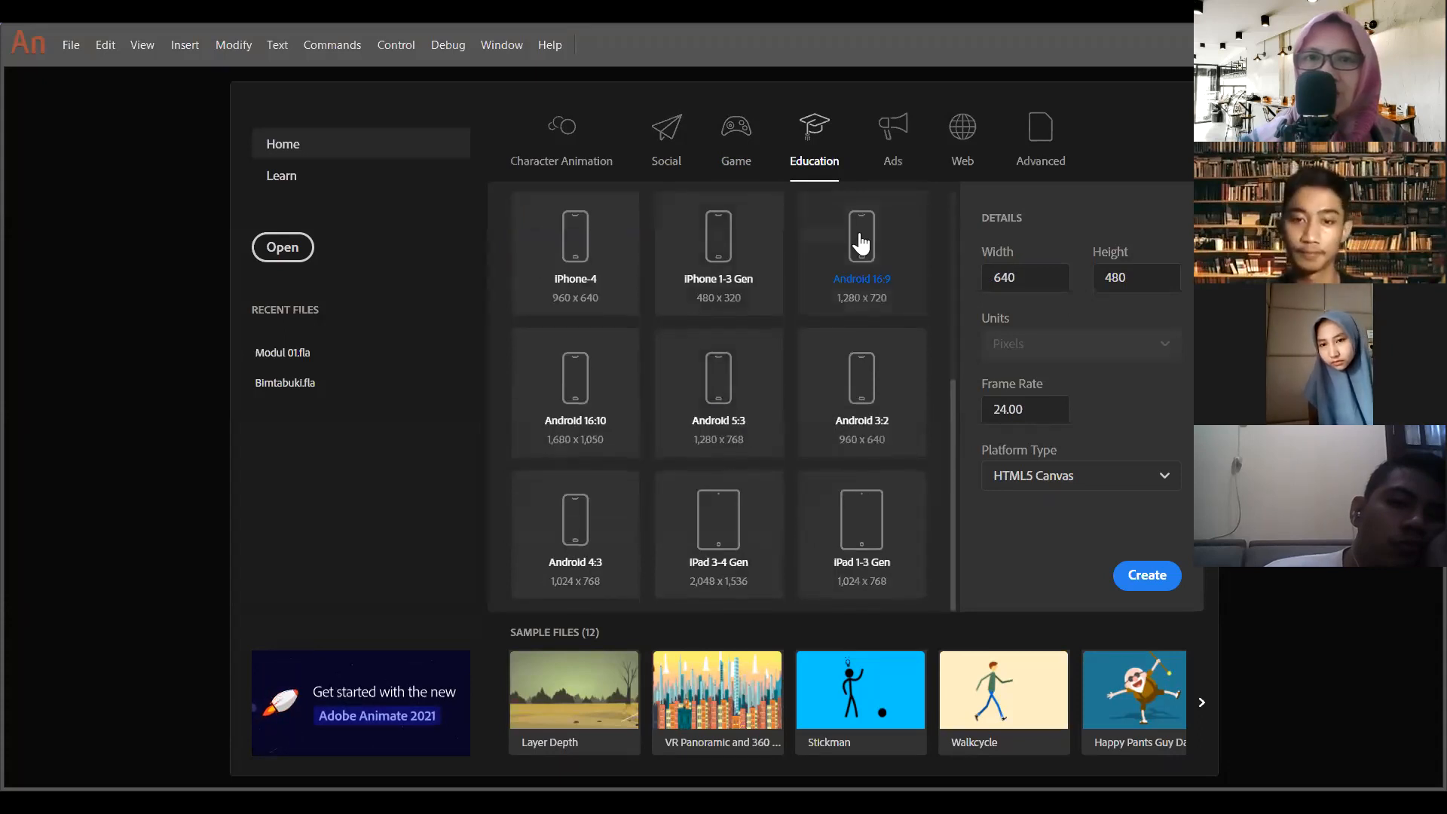
- Examine the whole range of Ads presets, from web banner sizes to smartphone and feature phone formats
{"action": "left_click", "coordinate": [893, 128]}
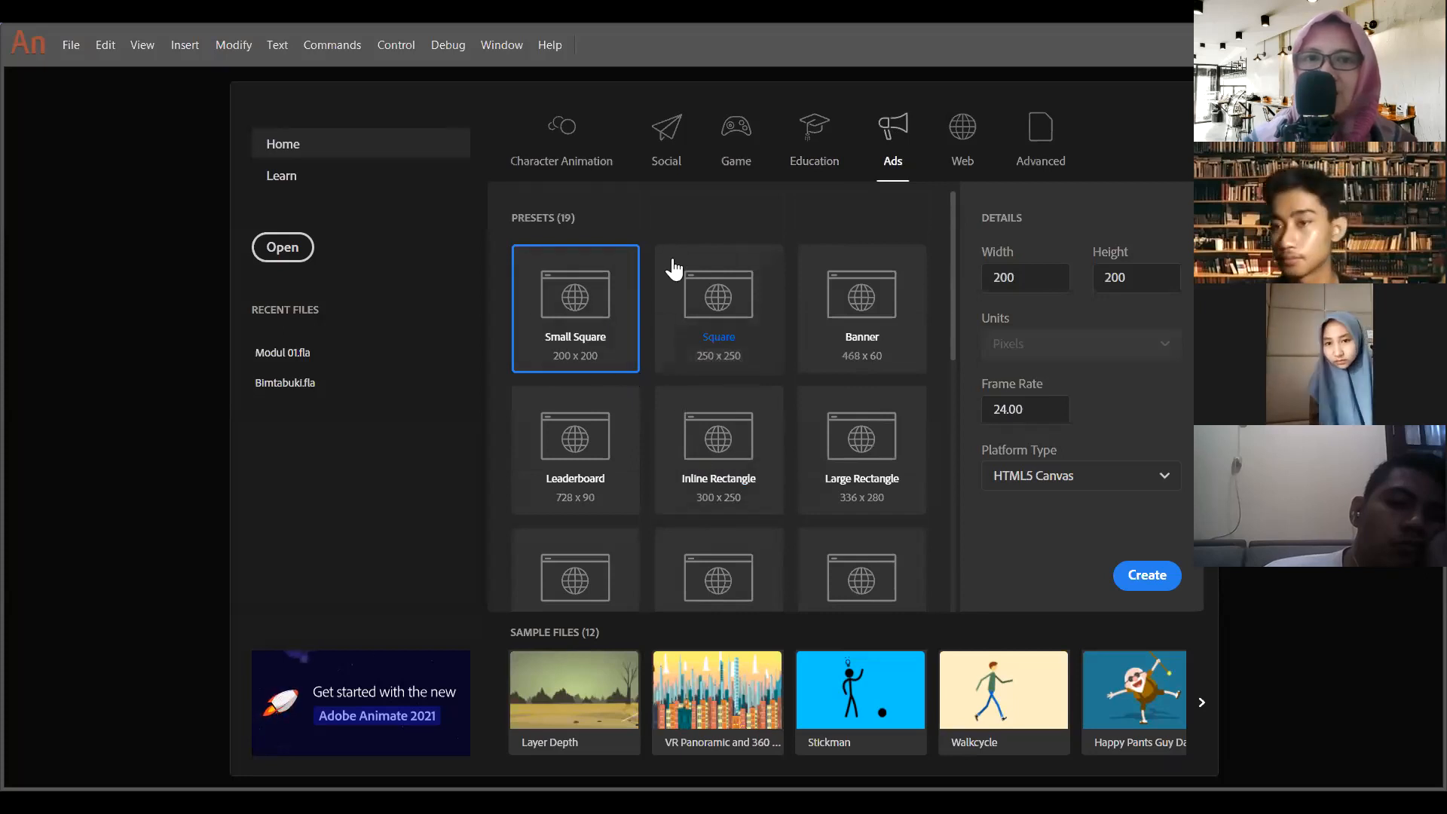
{"action": "scroll", "coordinate": [769, 422], "scroll_direction": "down", "scroll_amount": 5}
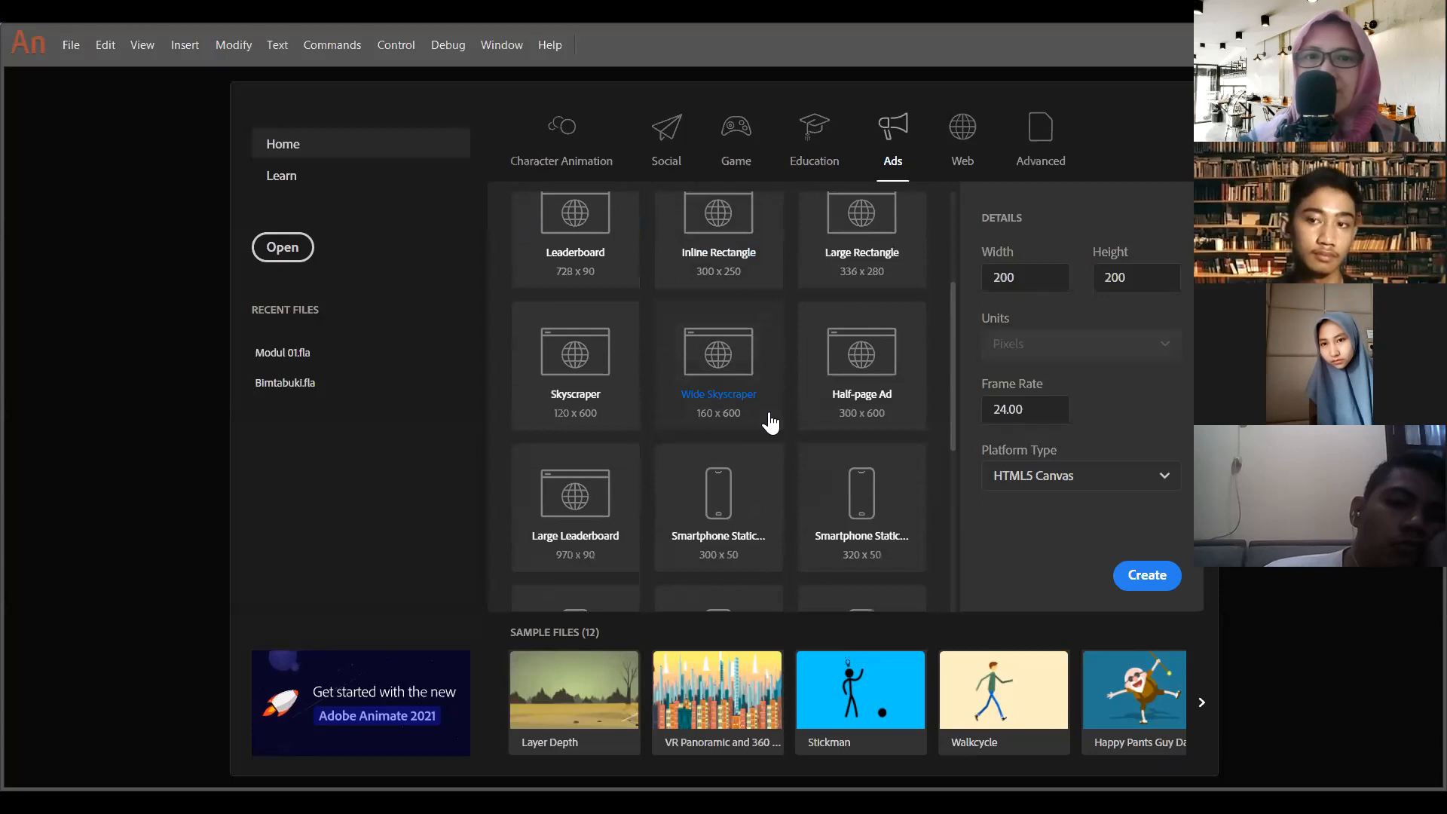
{"action": "scroll", "coordinate": [769, 422], "scroll_direction": "up", "scroll_amount": 1}
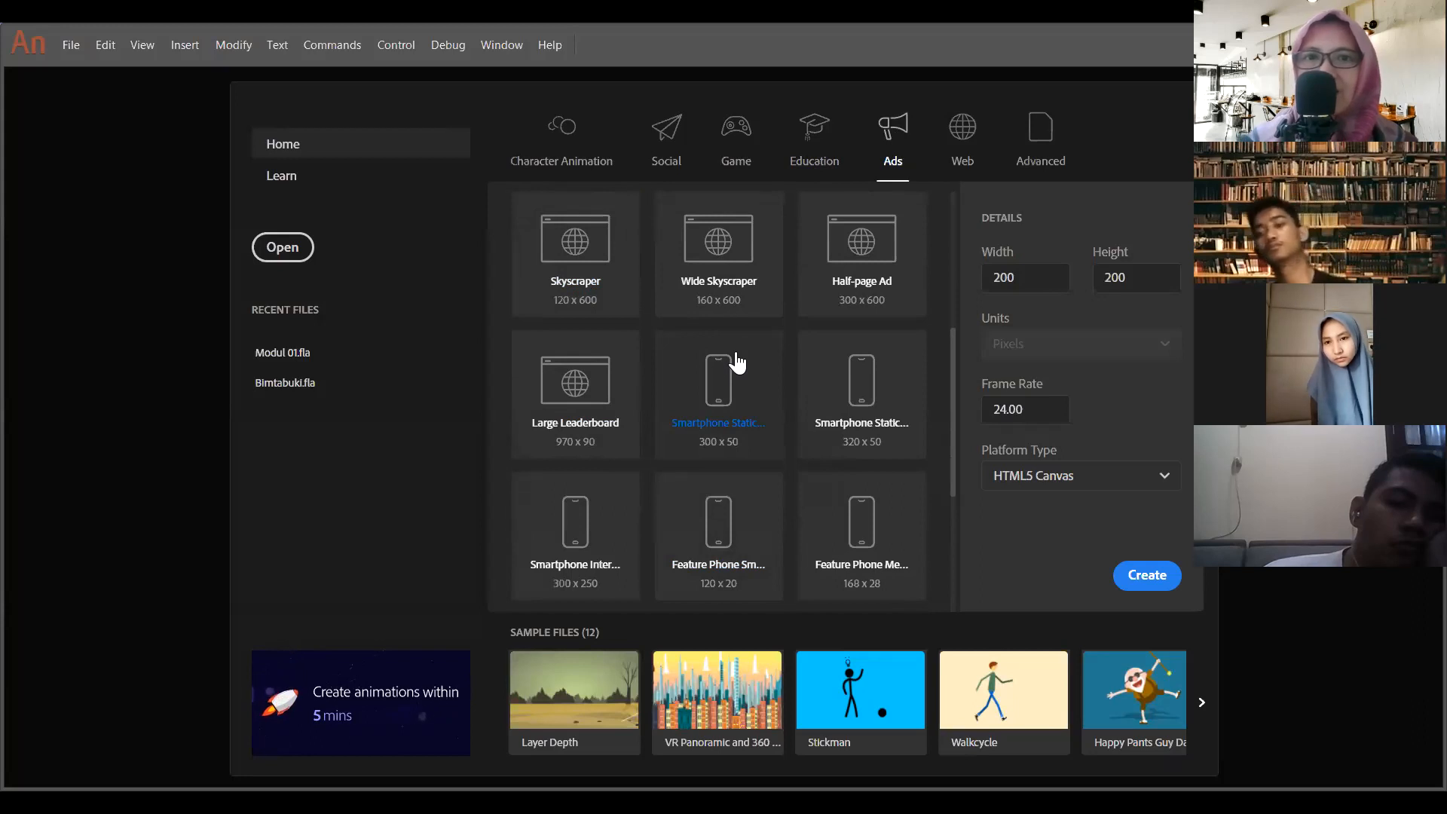
{"action": "scroll", "coordinate": [737, 364], "scroll_direction": "up", "scroll_amount": 3}
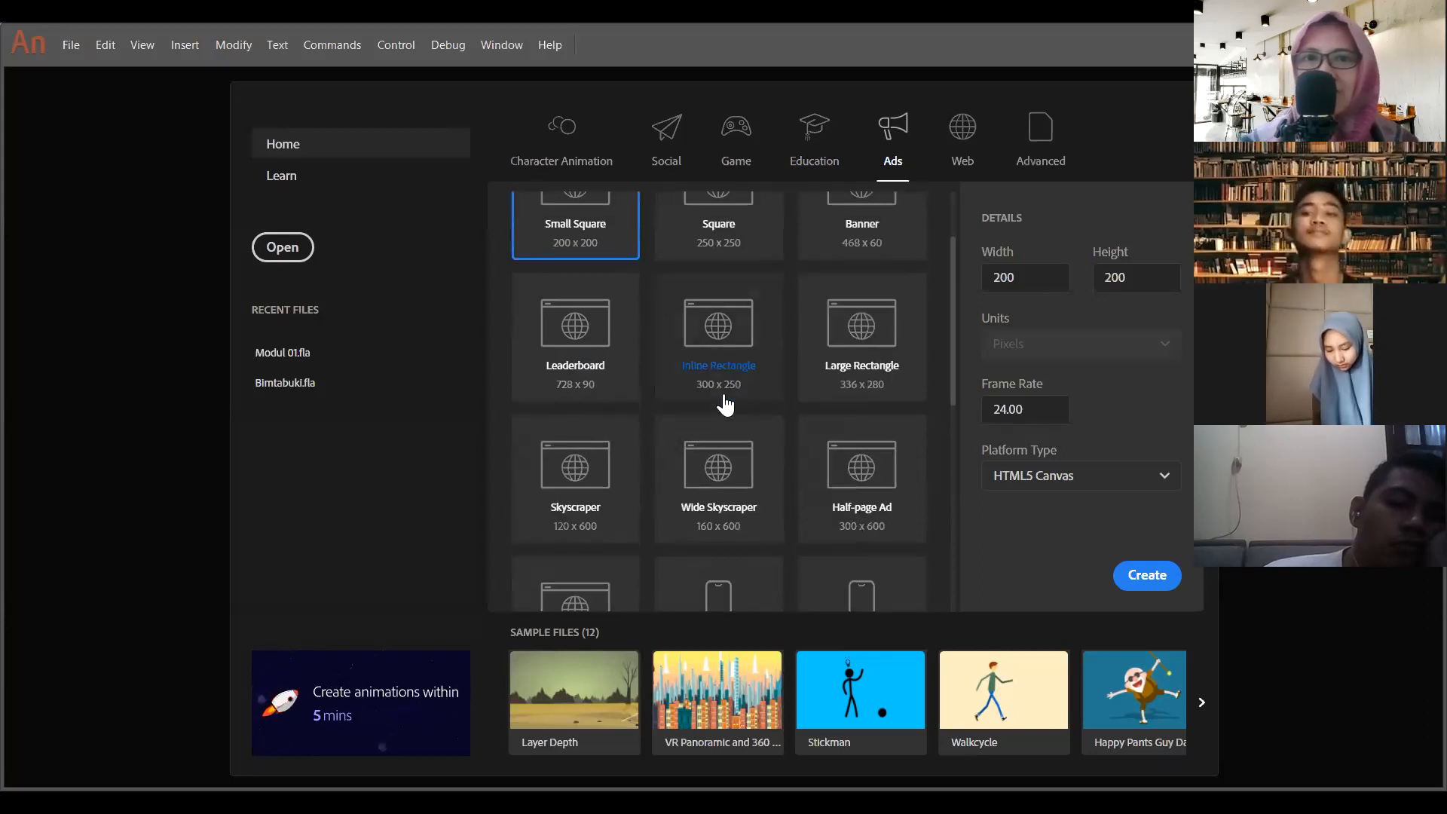
{"action": "scroll", "coordinate": [725, 407], "scroll_direction": "up", "scroll_amount": 2}
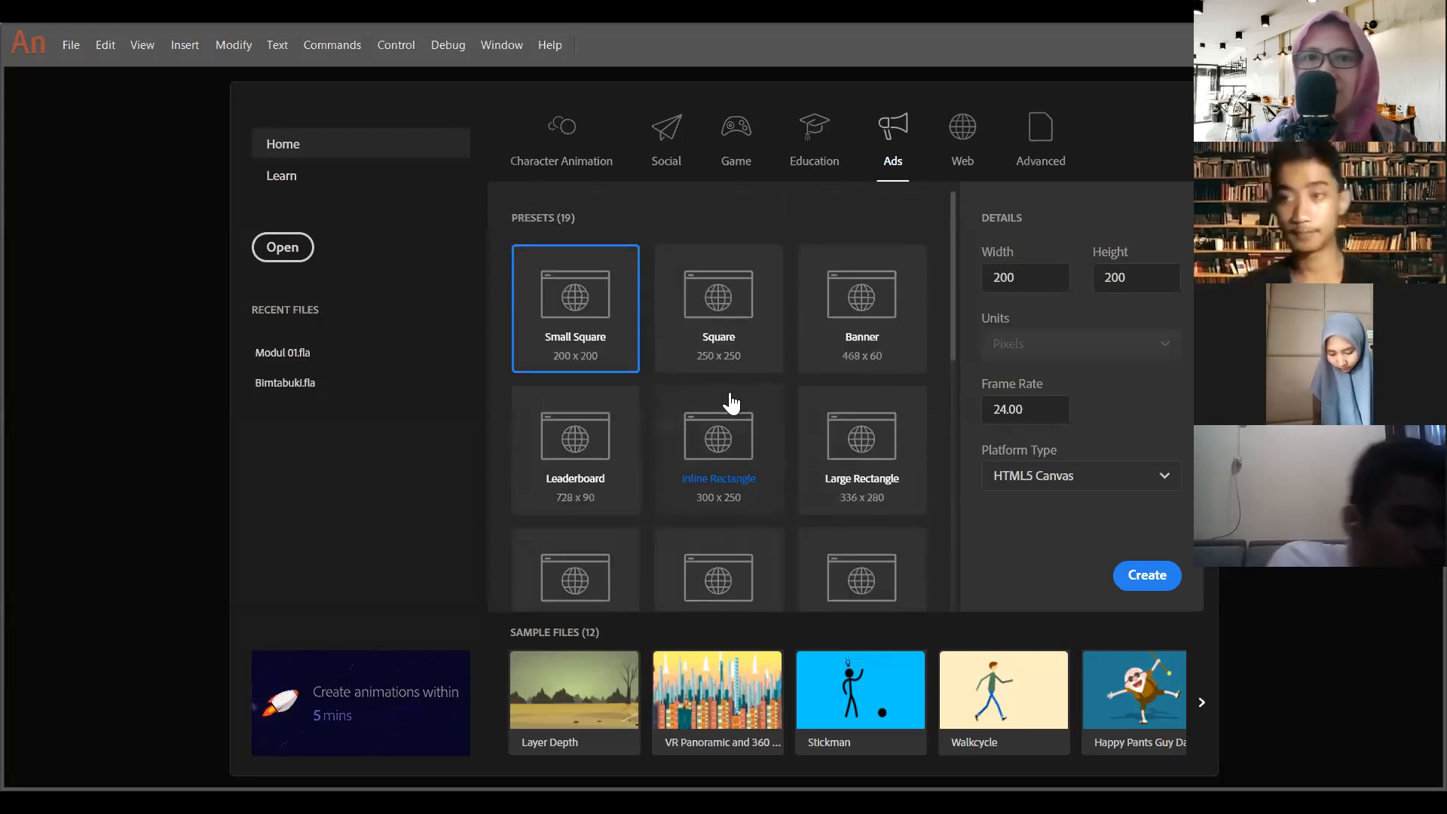
{"action": "scroll", "coordinate": [730, 405], "scroll_direction": "down", "scroll_amount": 5}
{"action": "scroll", "coordinate": [776, 456], "scroll_direction": "down", "scroll_amount": 2}
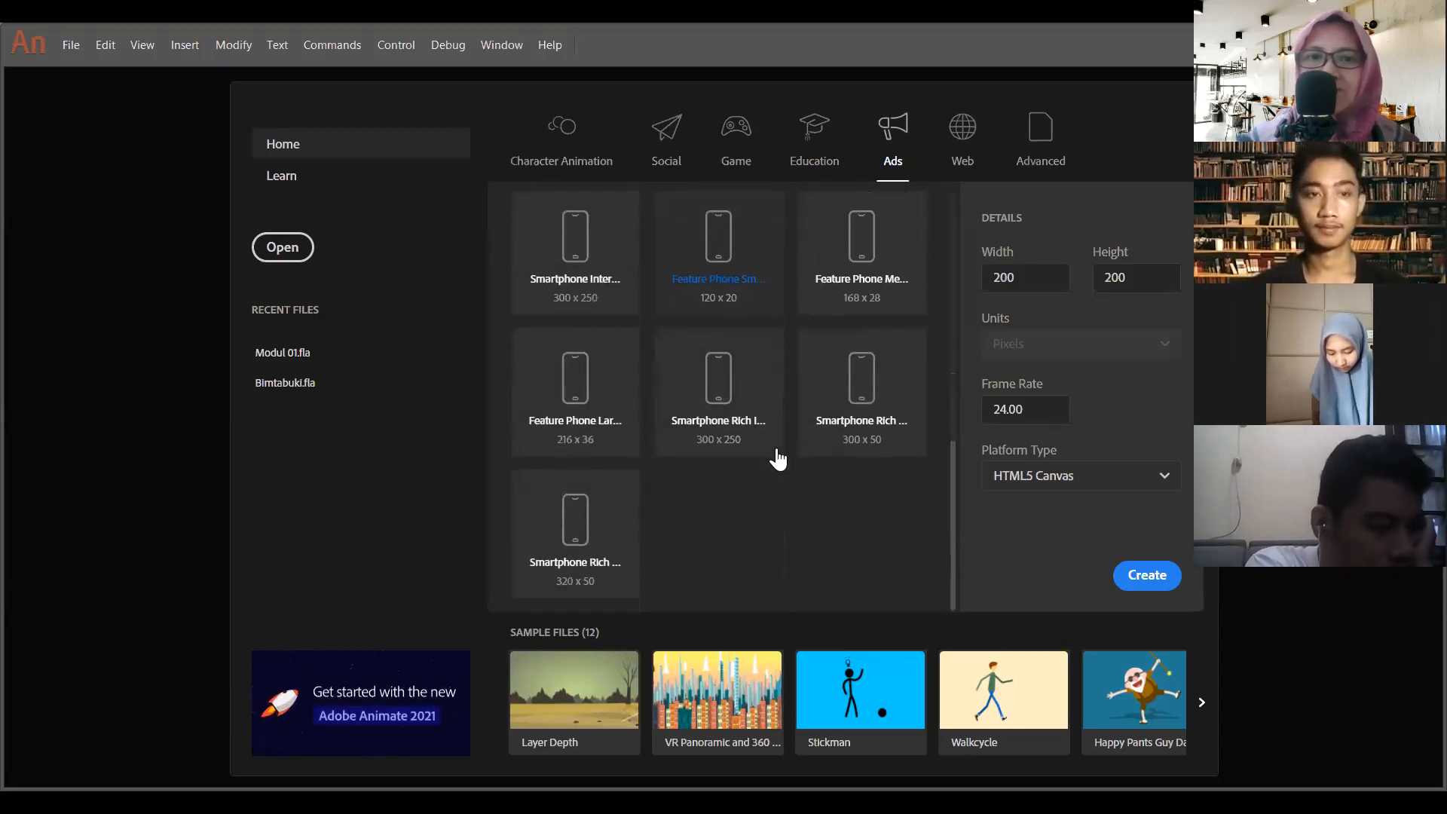
- Examine the Web document presets and their available sizes
{"action": "left_click", "coordinate": [965, 134]}
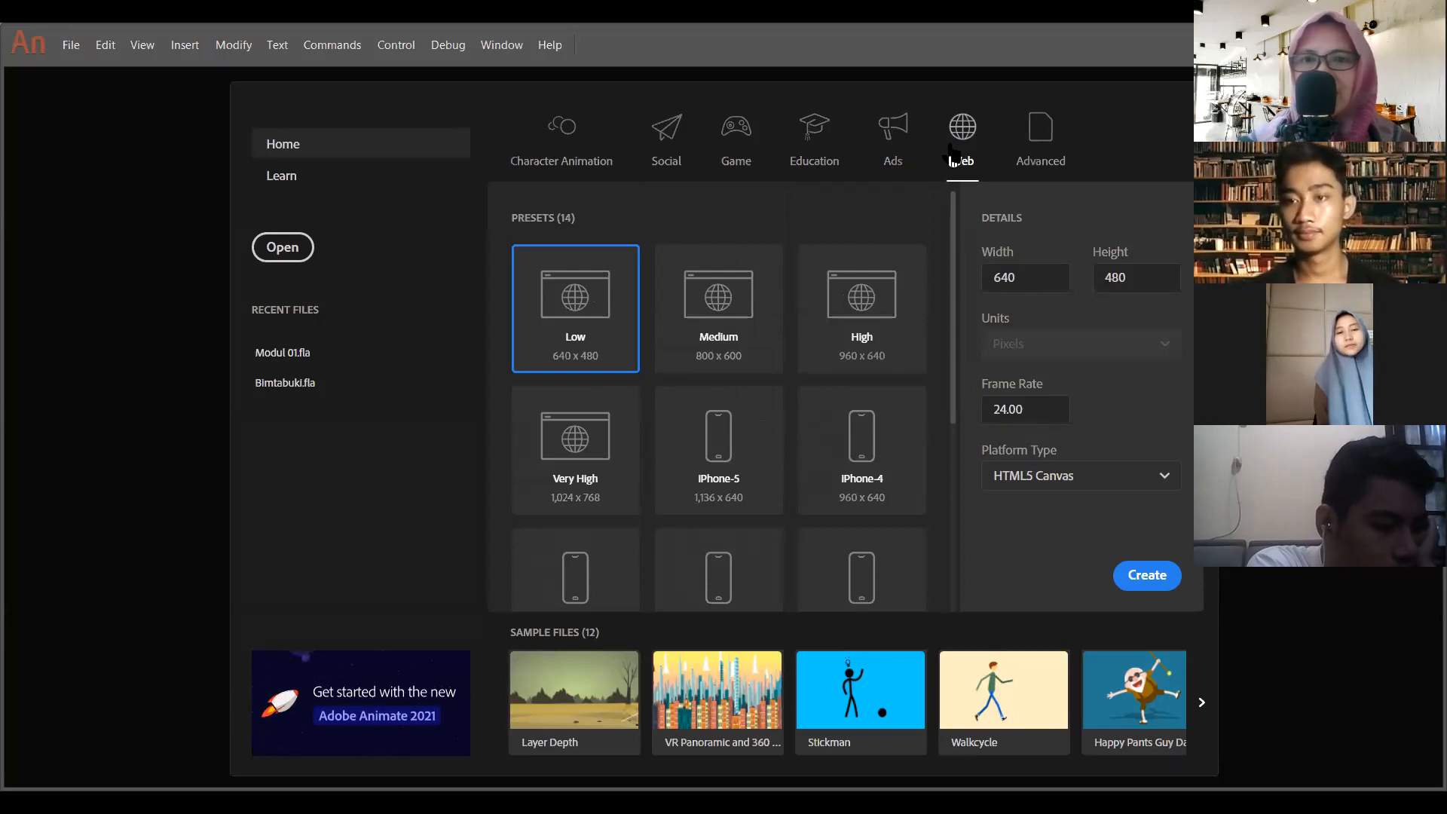
{"action": "scroll", "coordinate": [679, 456], "scroll_direction": "down", "scroll_amount": 3}
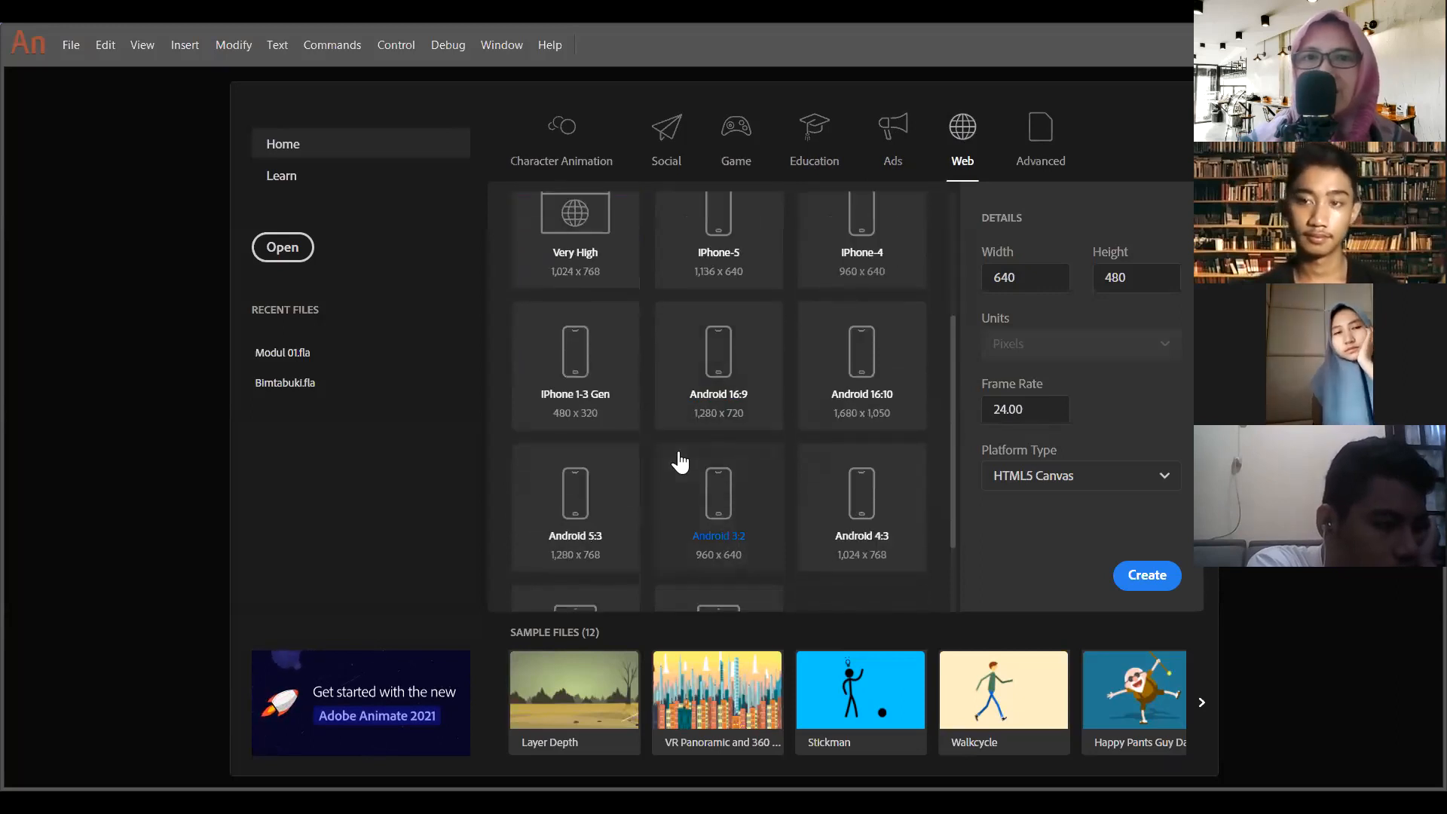
{"action": "scroll", "coordinate": [681, 460], "scroll_direction": "down", "scroll_amount": 1}
{"action": "scroll", "coordinate": [679, 459], "scroll_direction": "down", "scroll_amount": 1}
{"action": "scroll", "coordinate": [679, 458], "scroll_direction": "up", "scroll_amount": 5}
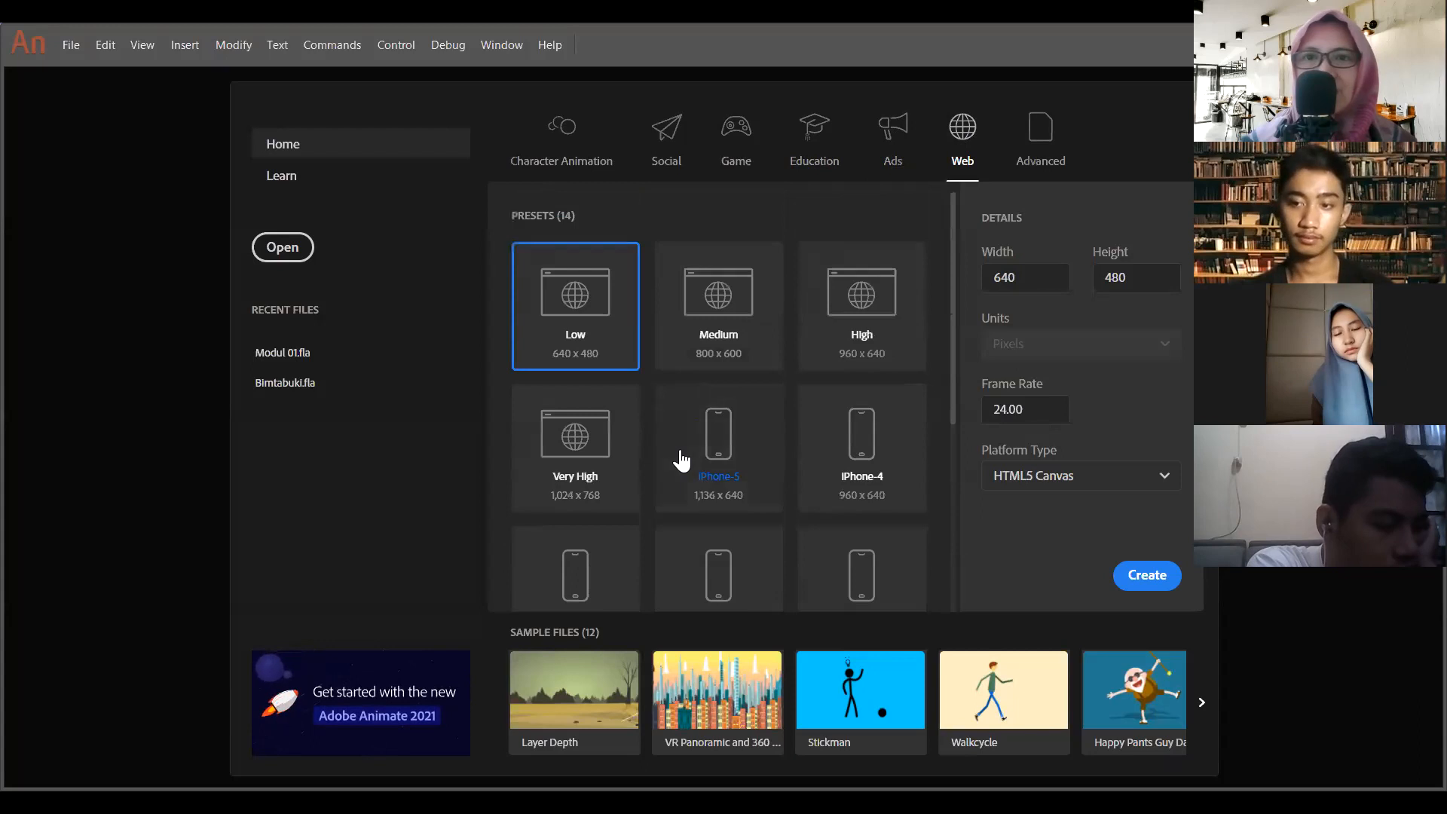
- Create a Character Animation HD document at 1280 x 720 and 30 fps with the ActionScript 3.0 platform, and dismiss the new-features notice
{"action": "left_click", "coordinate": [561, 155]}
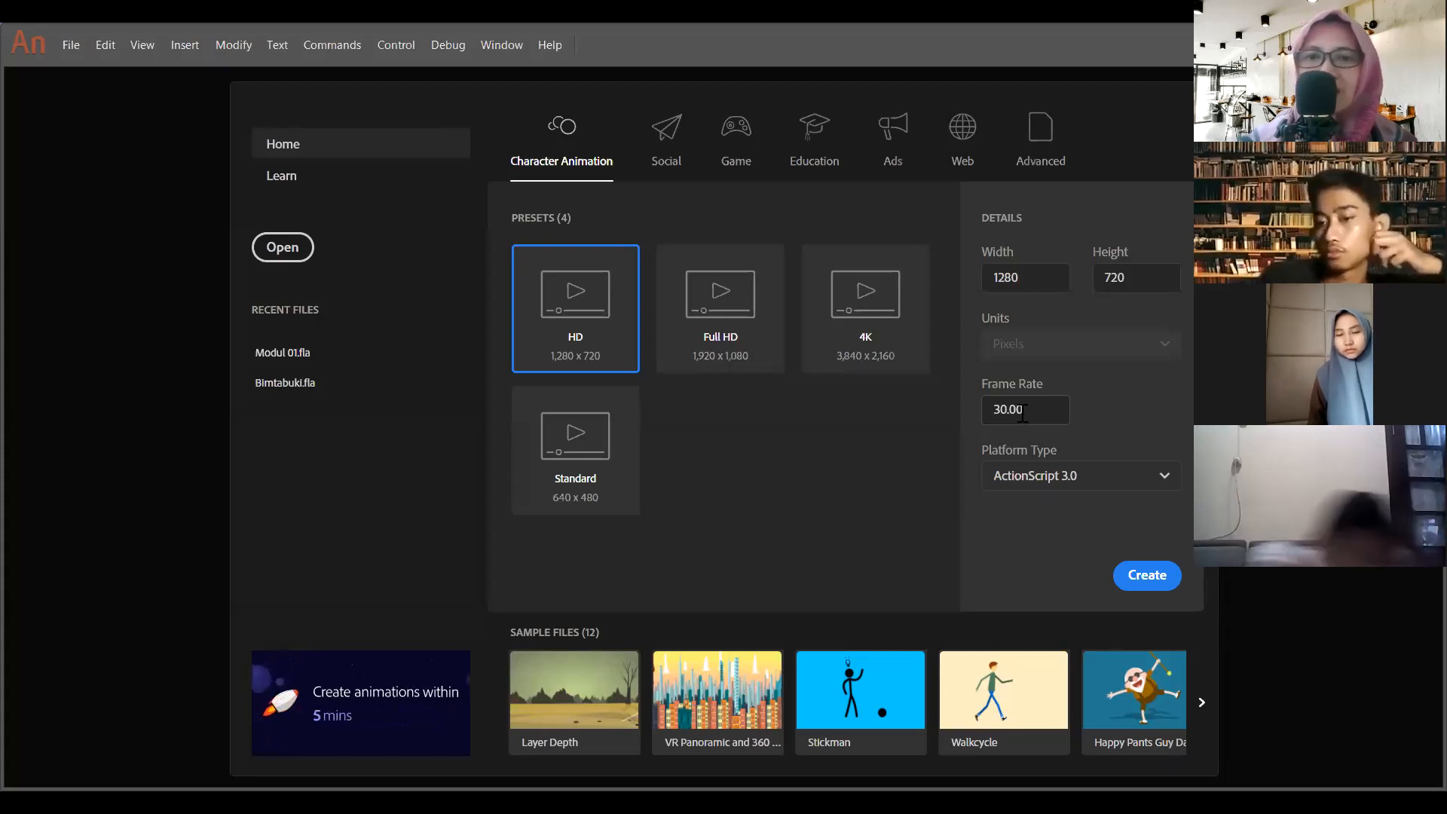
{"action": "left_click", "coordinate": [1001, 481]}
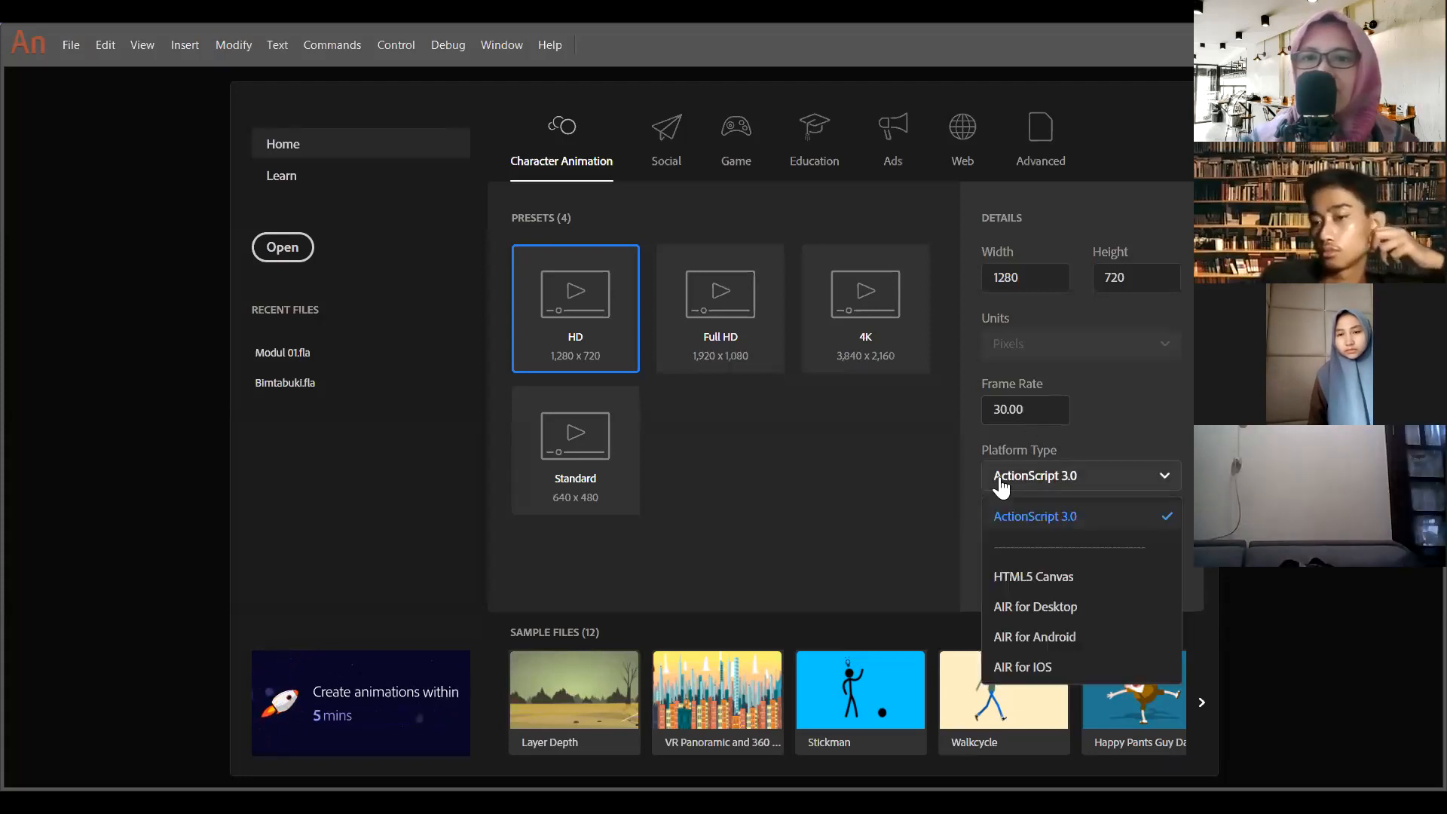
{"action": "left_click", "coordinate": [1073, 489]}
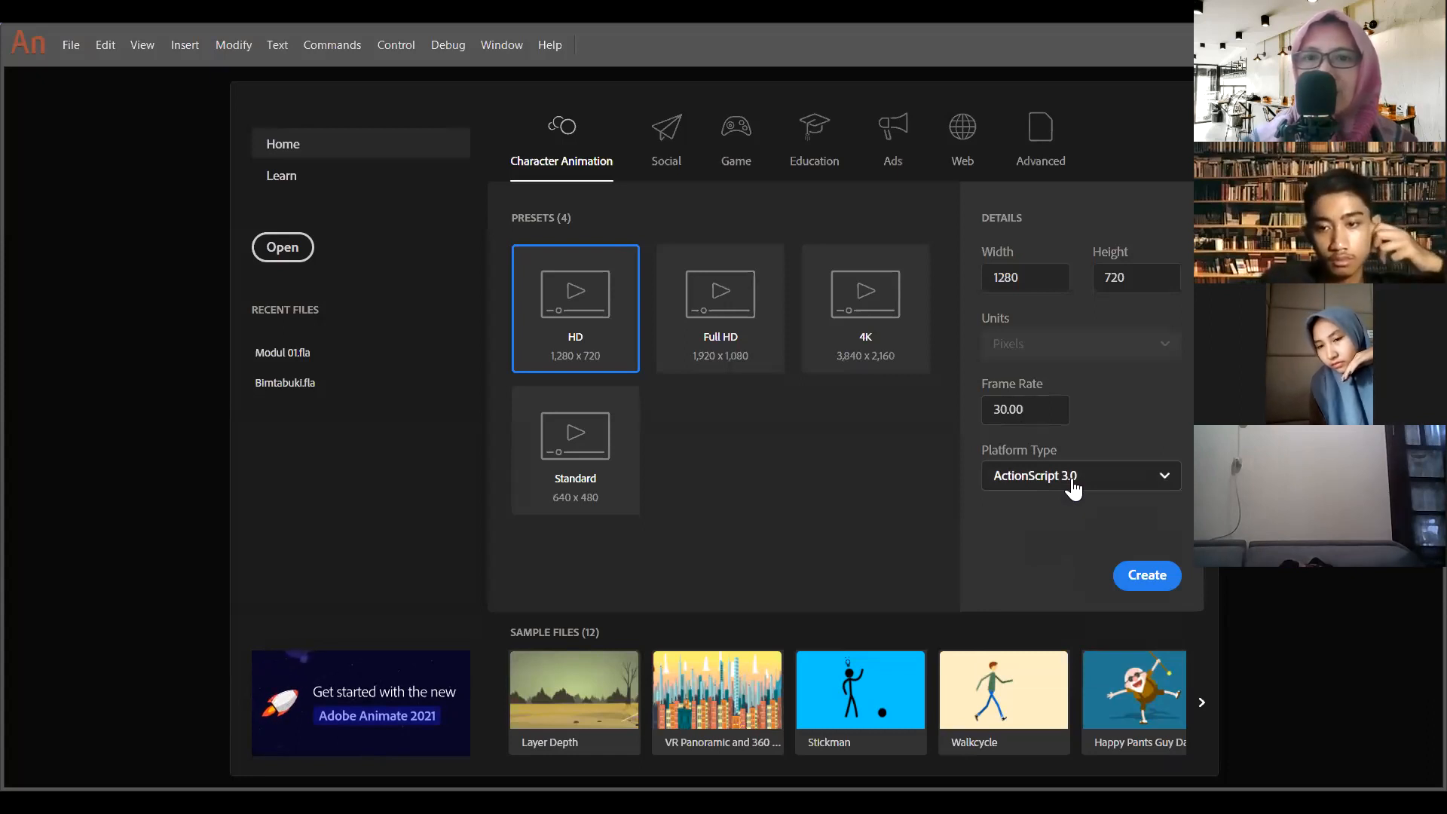
{"action": "left_click", "coordinate": [1088, 485]}
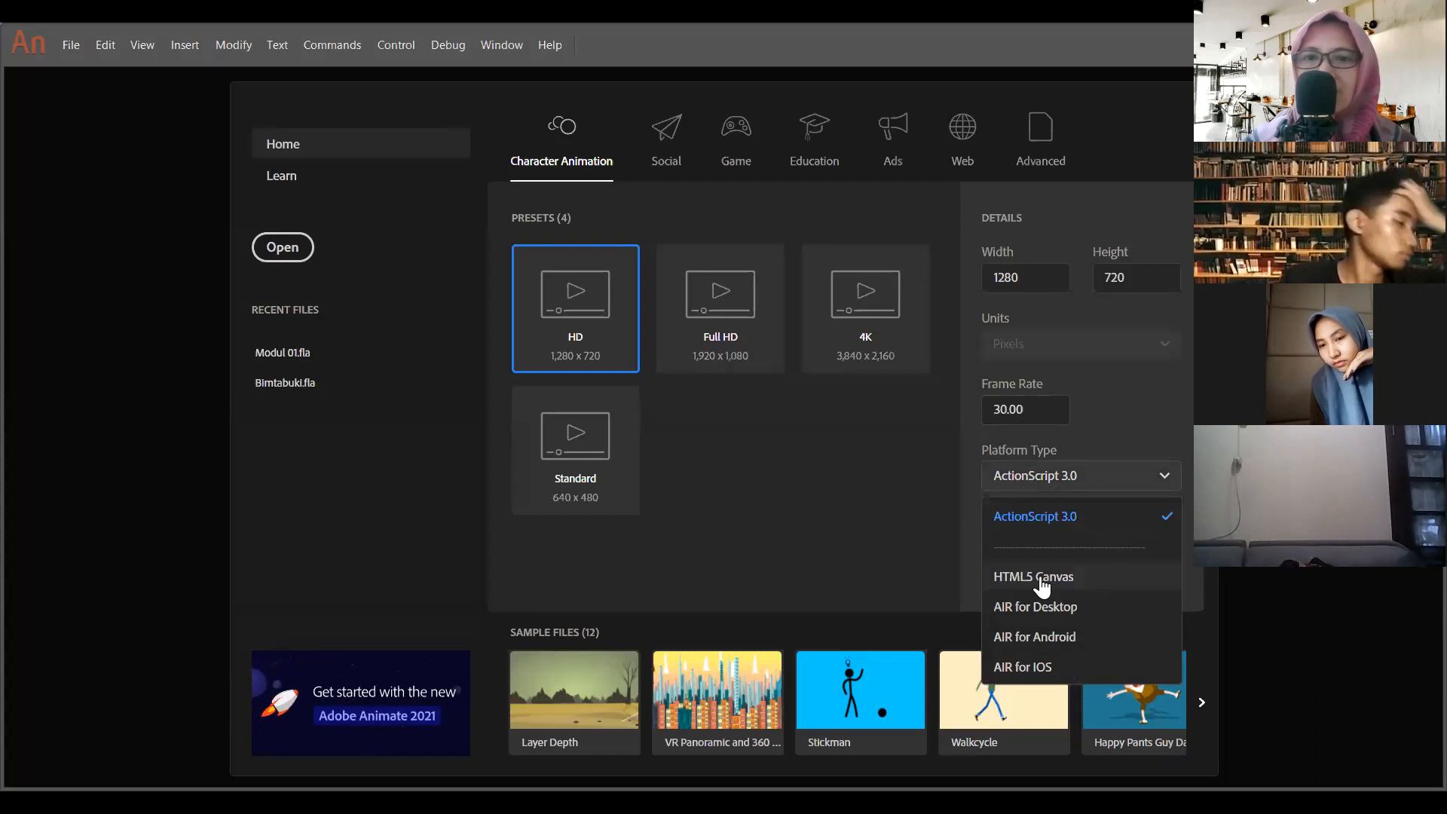
{"action": "left_click", "coordinate": [1084, 582]}
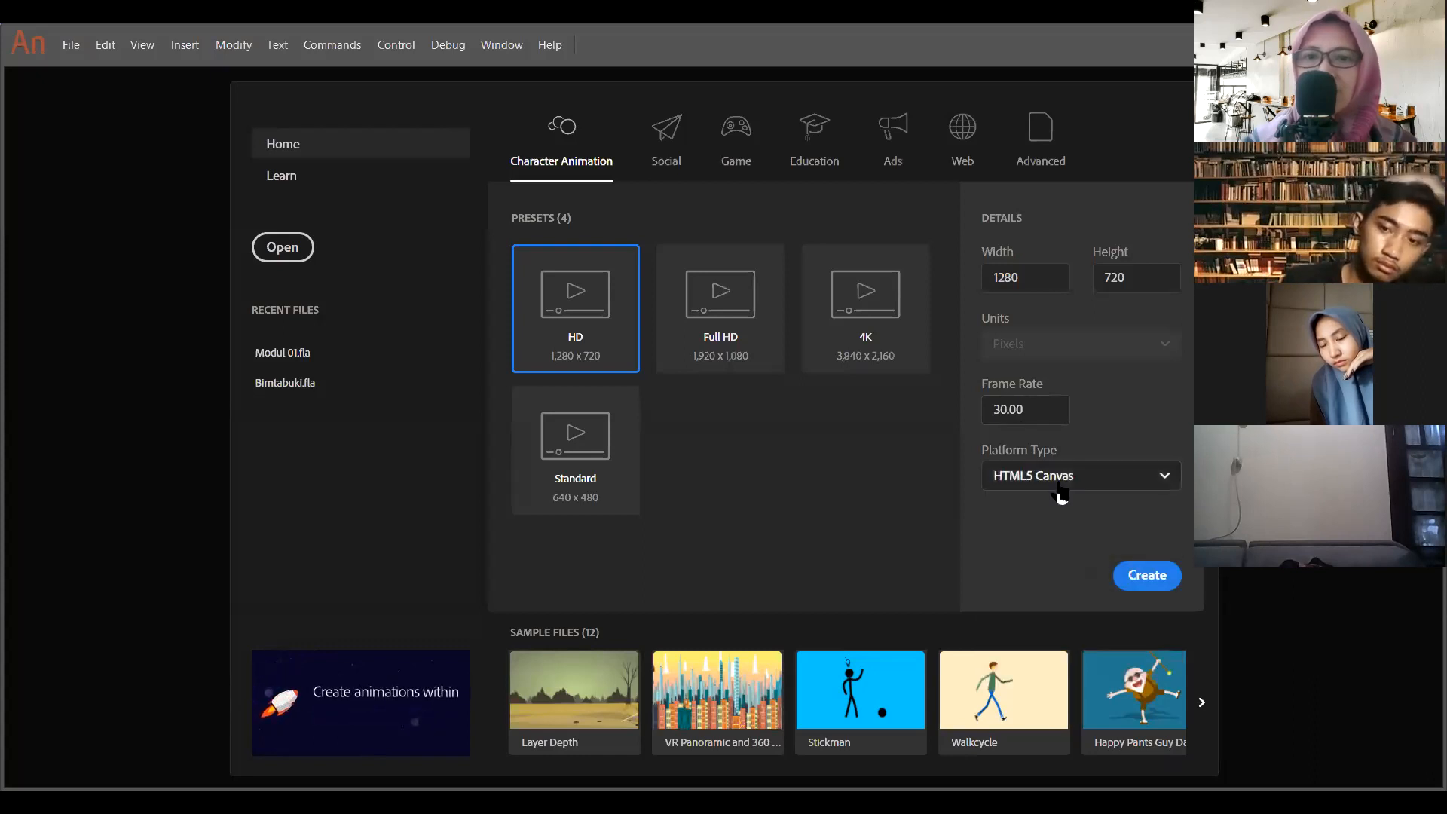
{"action": "left_click", "coordinate": [1060, 490]}
{"action": "left_click", "coordinate": [1068, 517]}
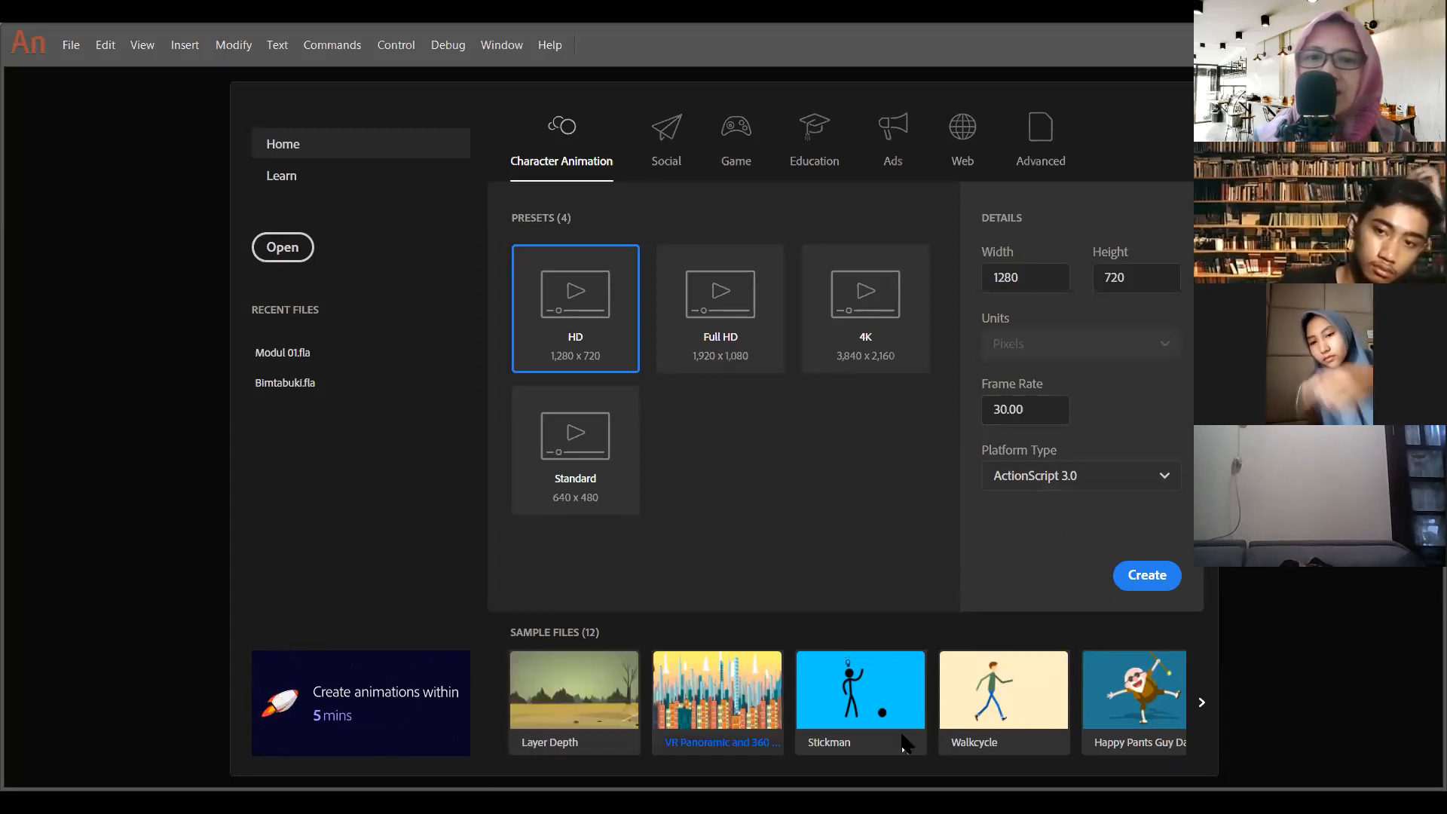
{"action": "left_click", "coordinate": [1147, 576]}
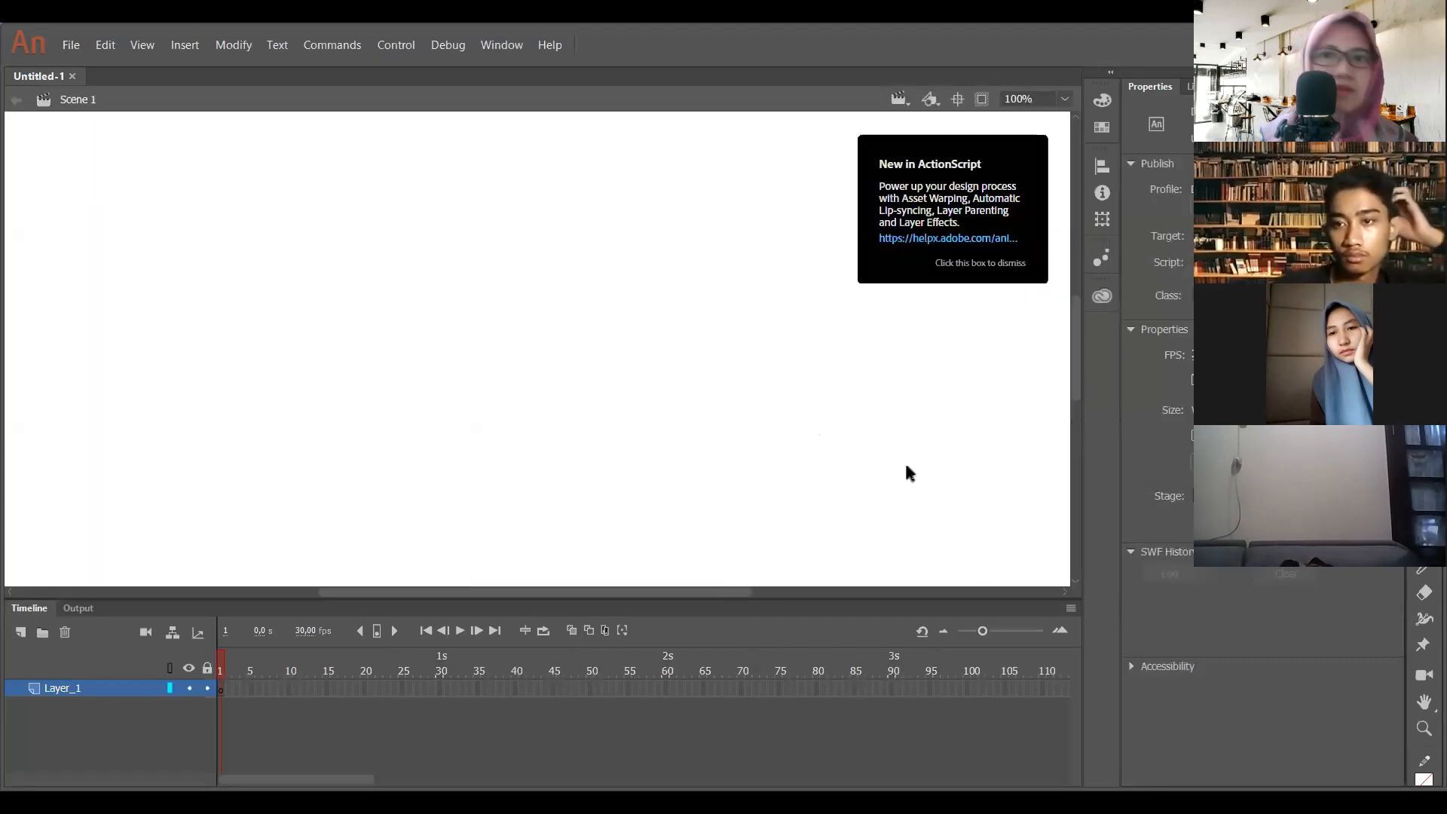
{"action": "left_click", "coordinate": [989, 264]}
- Look over the blank stage and the Output view, and bring back the Timeline
{"action": "scroll", "coordinate": [479, 419], "scroll_direction": "down", "scroll_amount": 3}
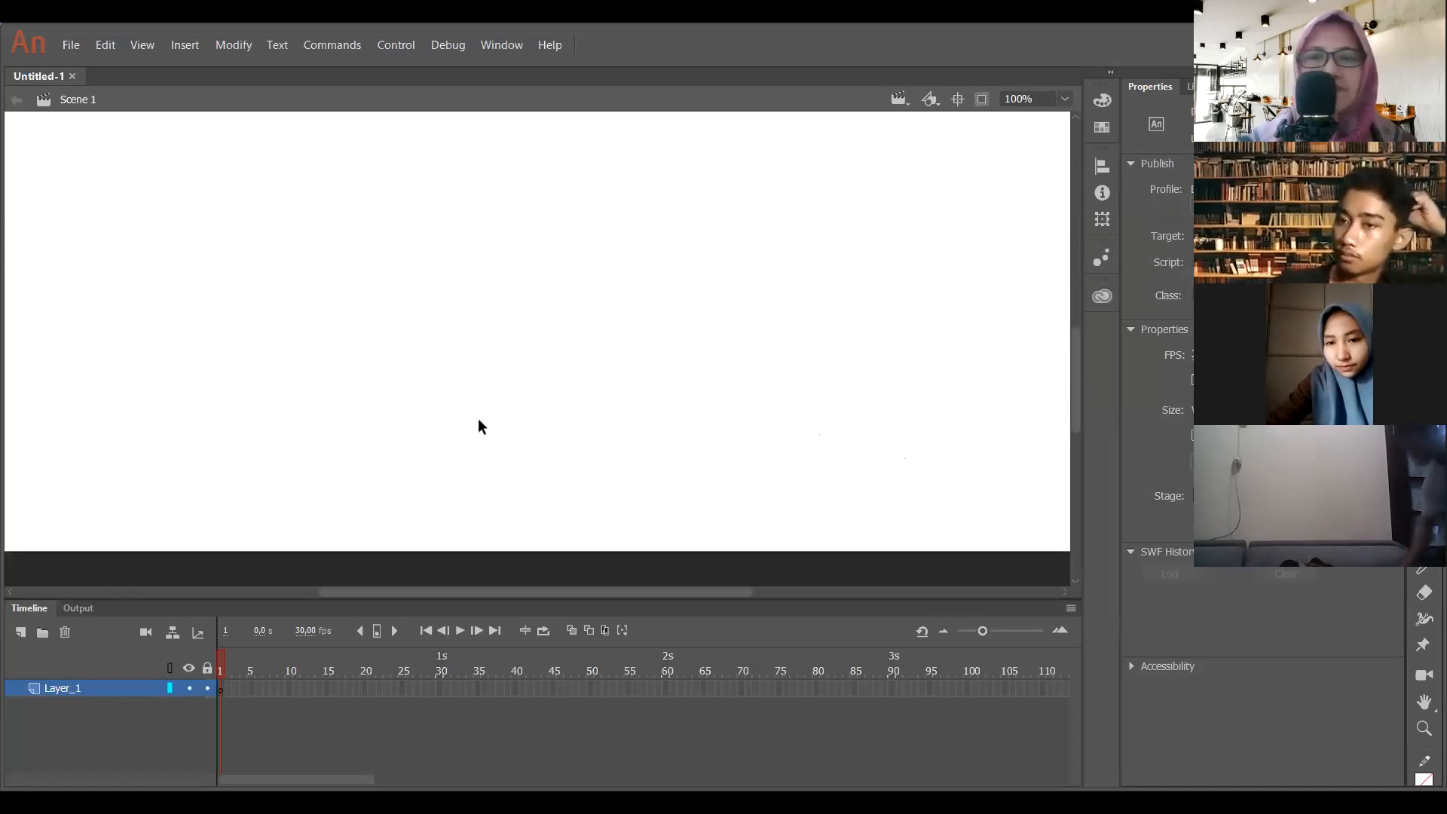
{"action": "scroll", "coordinate": [480, 422], "scroll_direction": "up", "scroll_amount": 4}
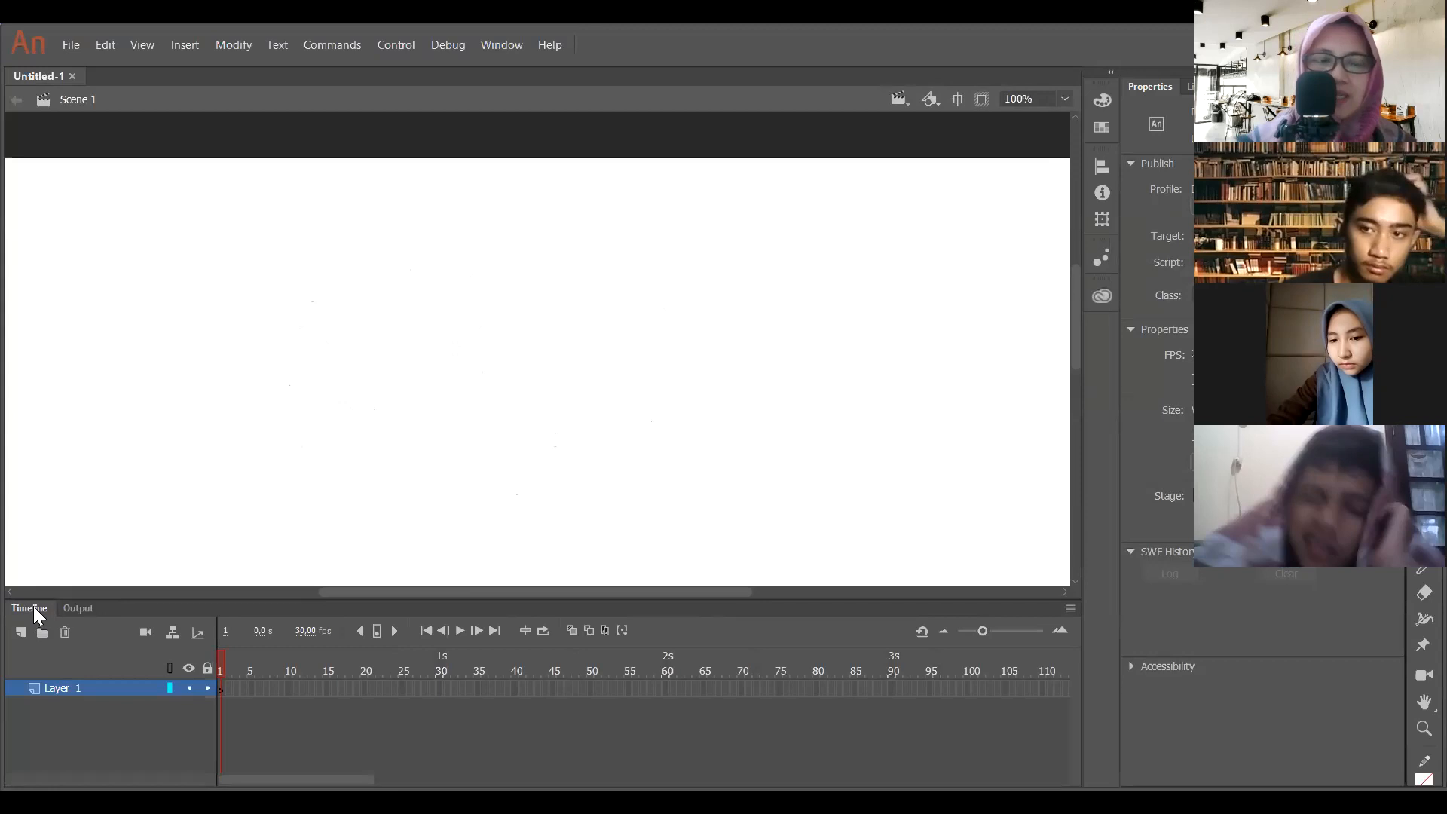
{"action": "left_click", "coordinate": [76, 608]}
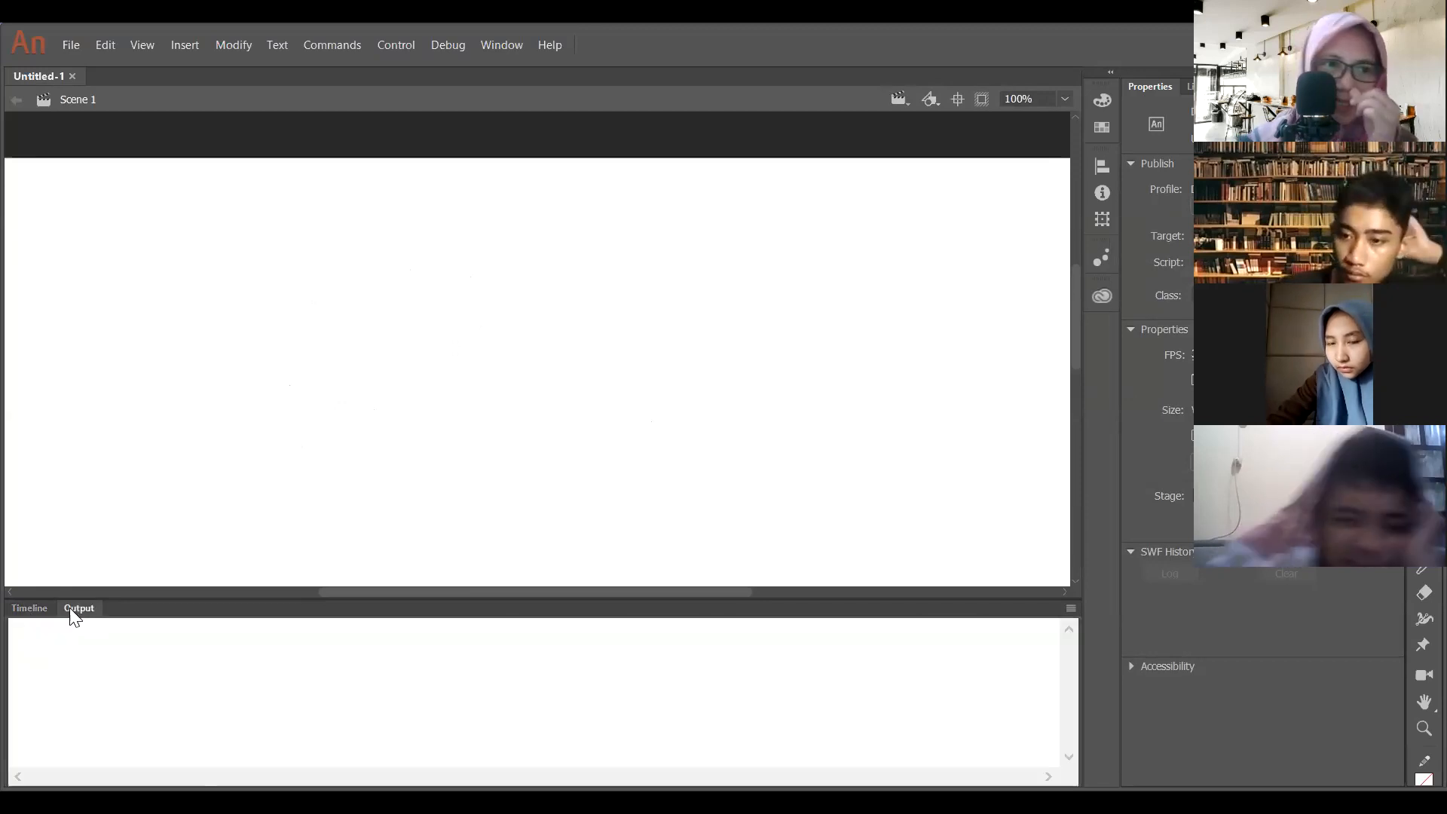
{"action": "left_click", "coordinate": [23, 614]}
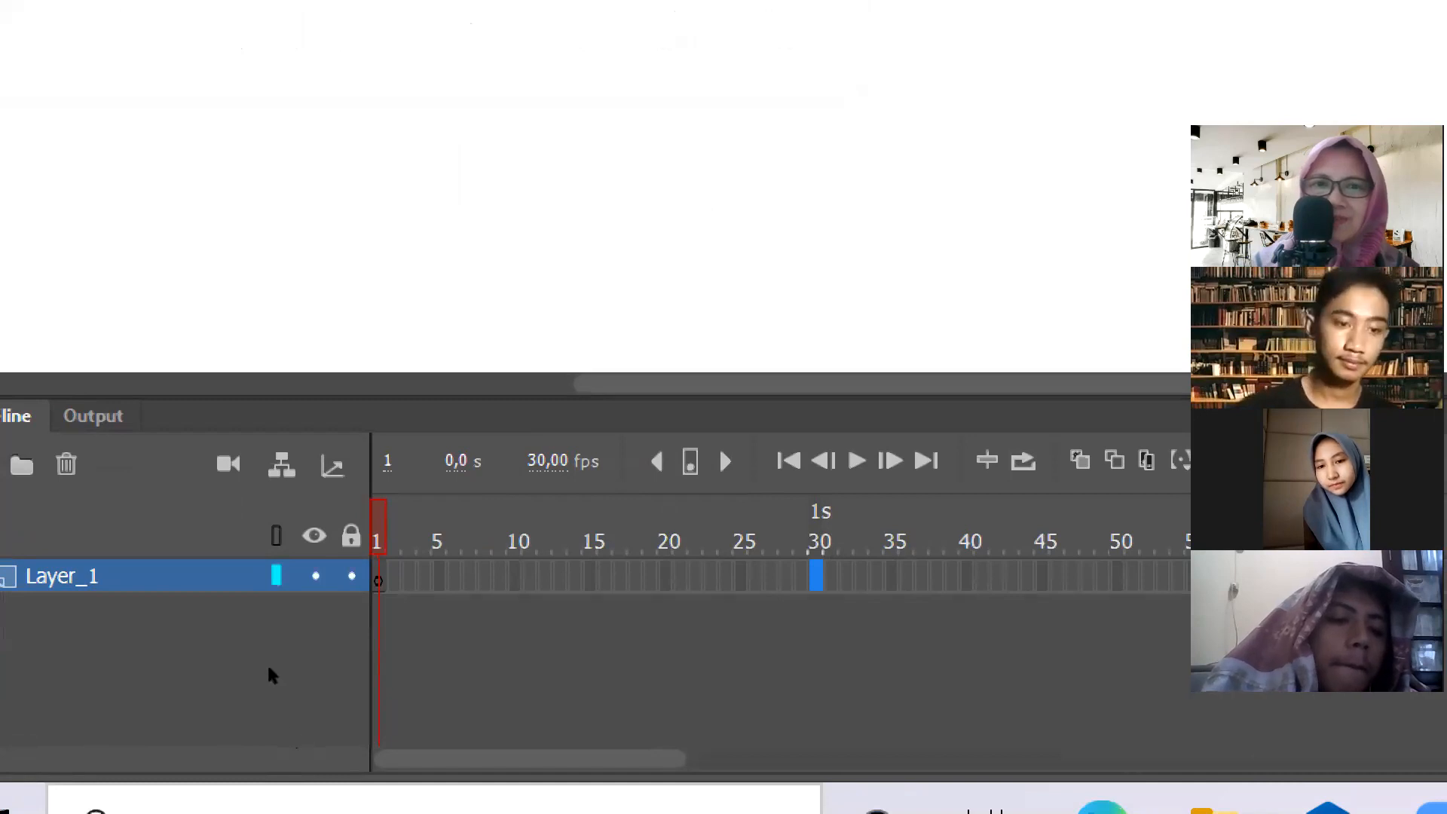
- Examine the first second of Layer_1's timeline by switching between frame 1 and frame 30
{"action": "left_click", "coordinate": [222, 667]}
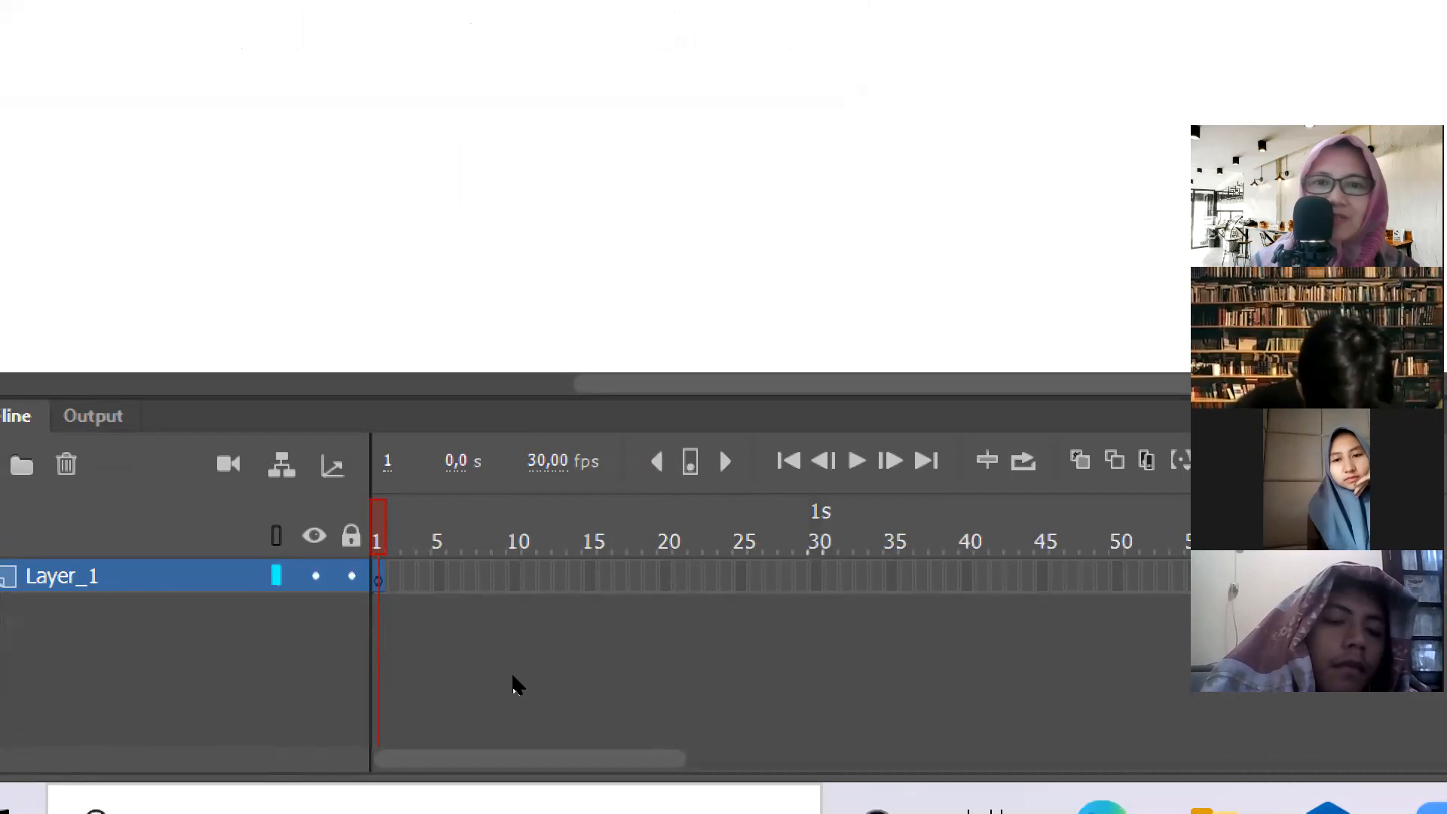
{"action": "left_click", "coordinate": [440, 668]}
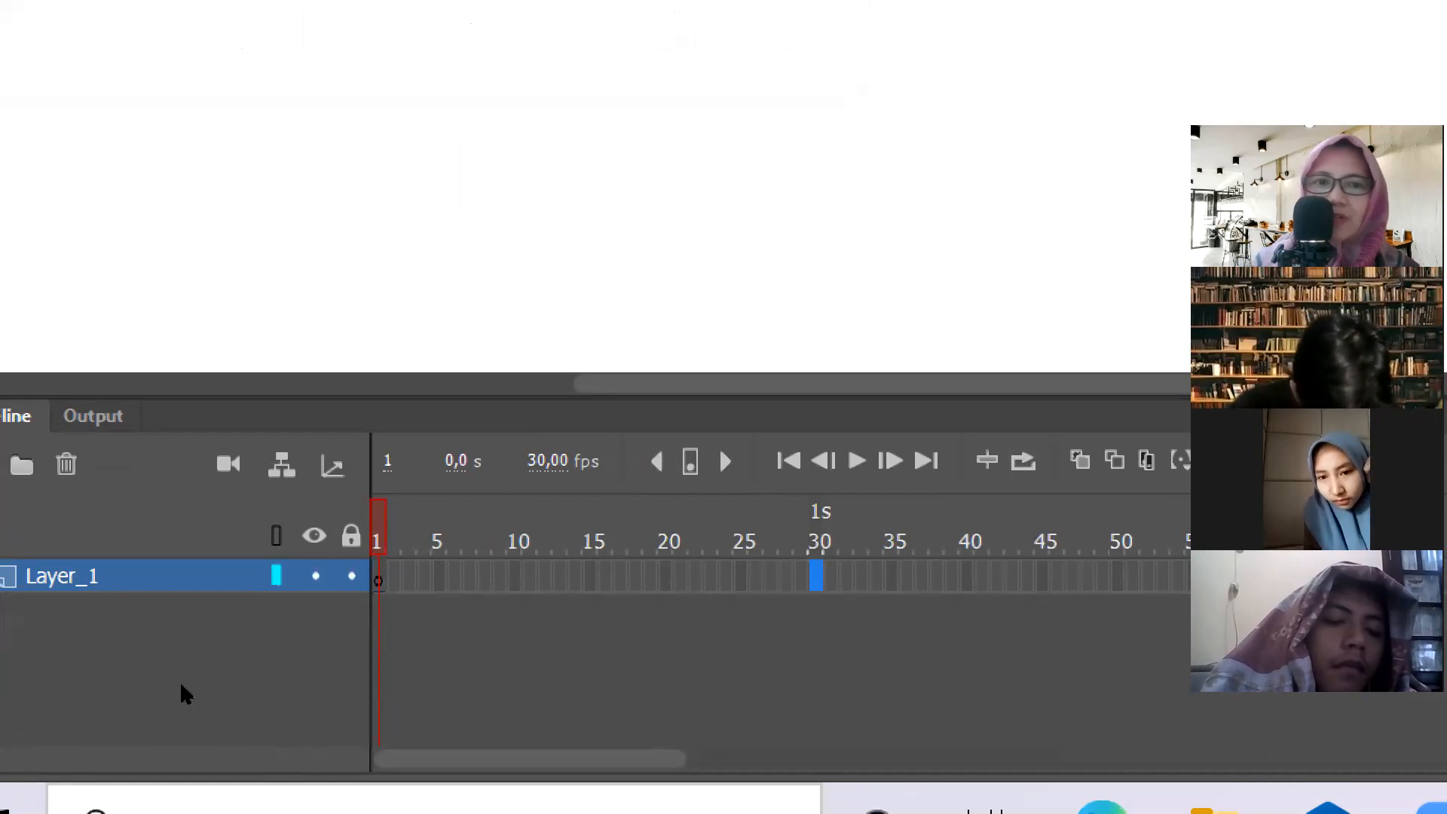
{"action": "left_click", "coordinate": [223, 672]}
{"action": "left_click_drag", "start_coordinate": [226, 673], "coordinate": [448, 675]}
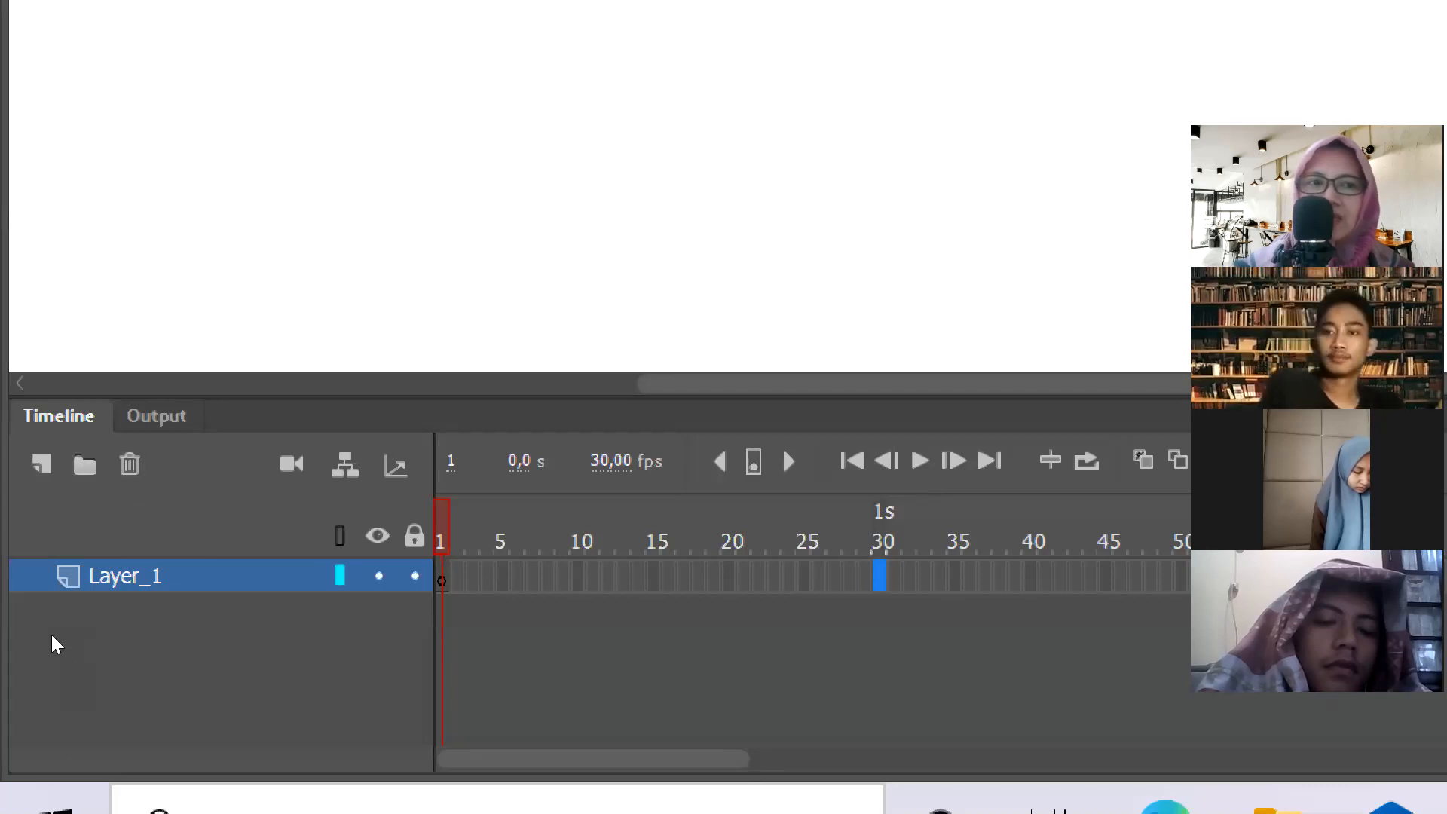
- Add a new layer above Layer_1 and delete it again
{"action": "left_click", "coordinate": [42, 464]}
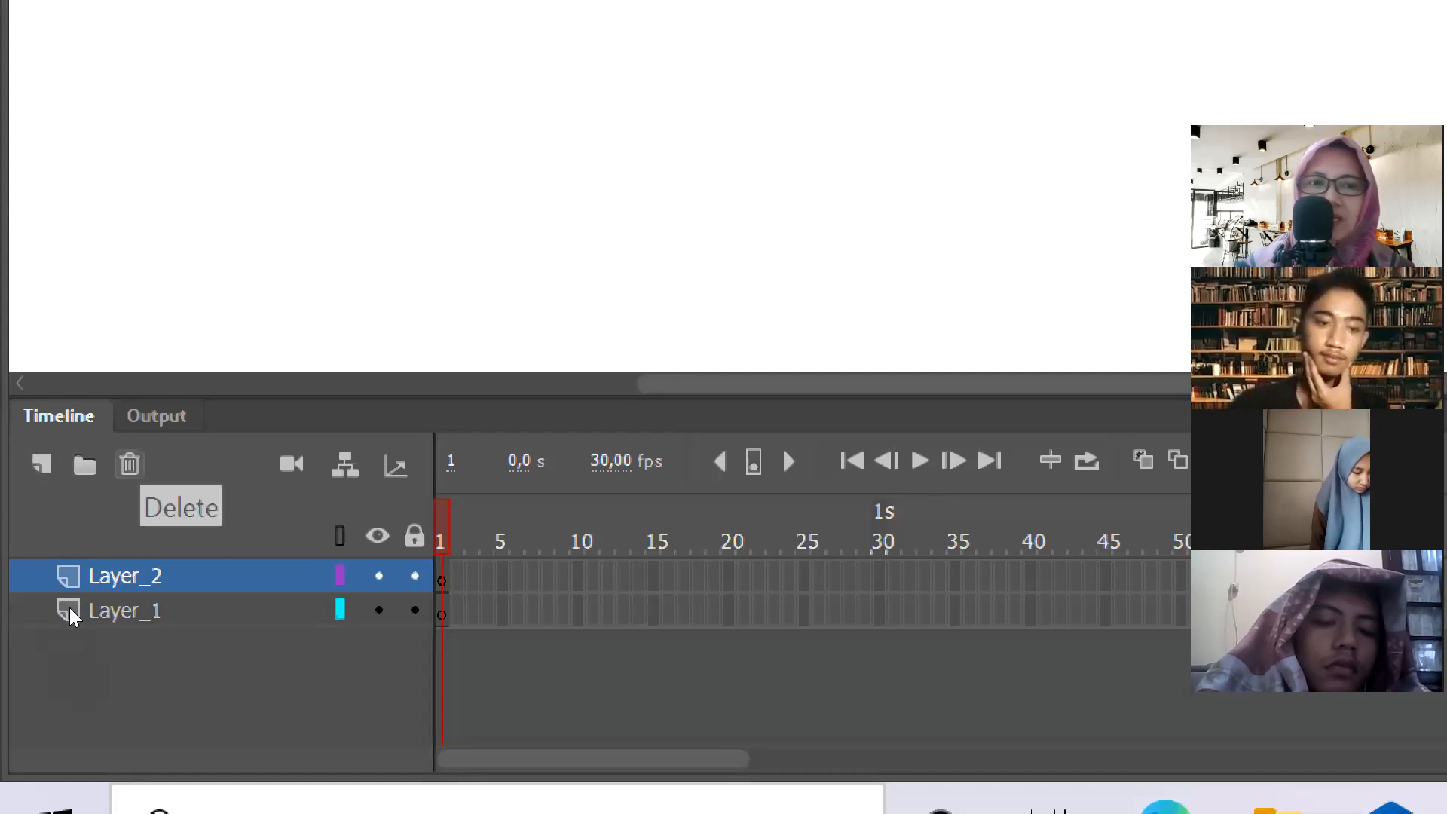
{"action": "left_click", "coordinate": [129, 464]}
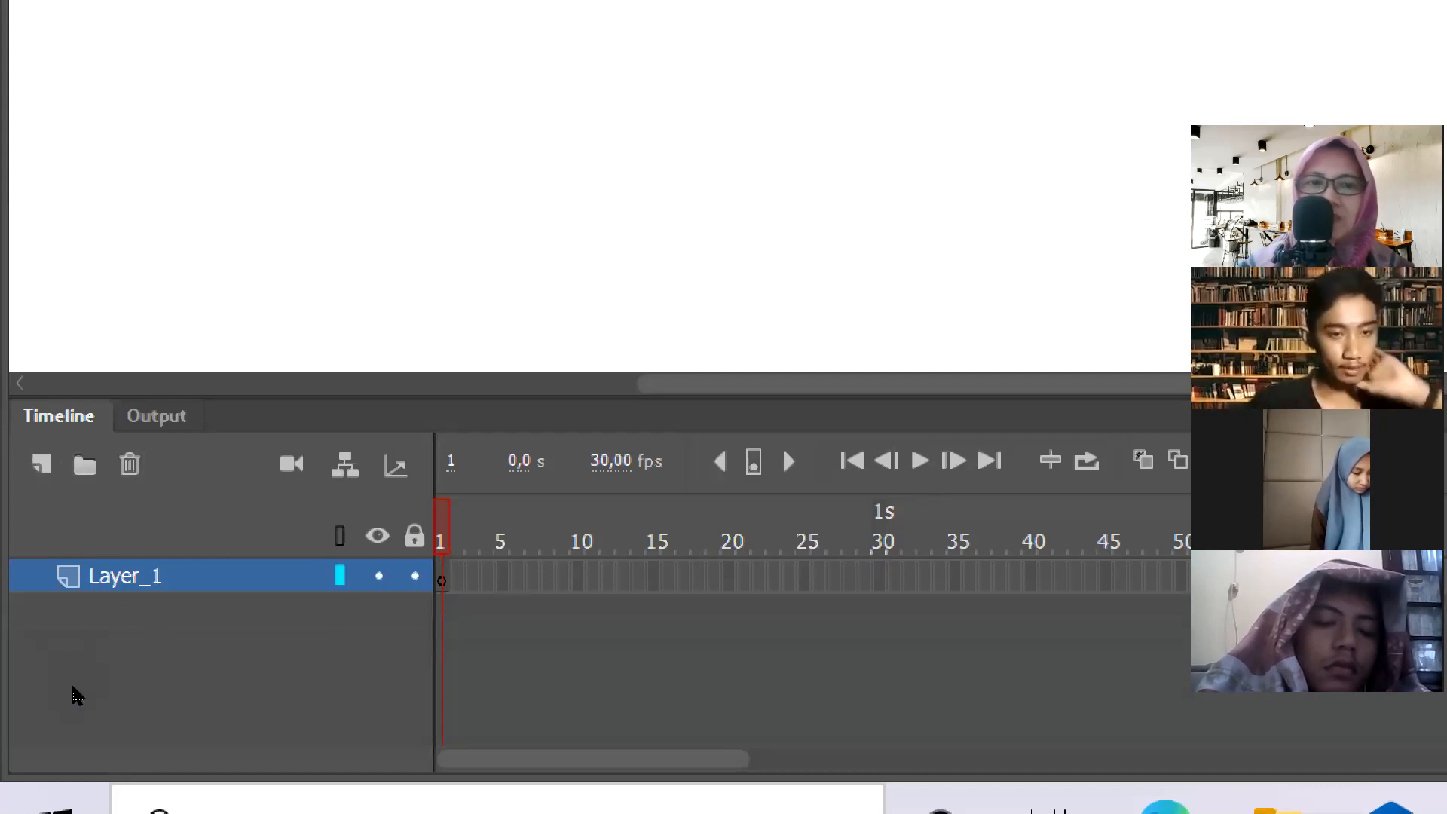
- Set the stage colour to #33FFFF and look over the Document Settings before closing them without changes
{"action": "key", "text": "super+plus"}
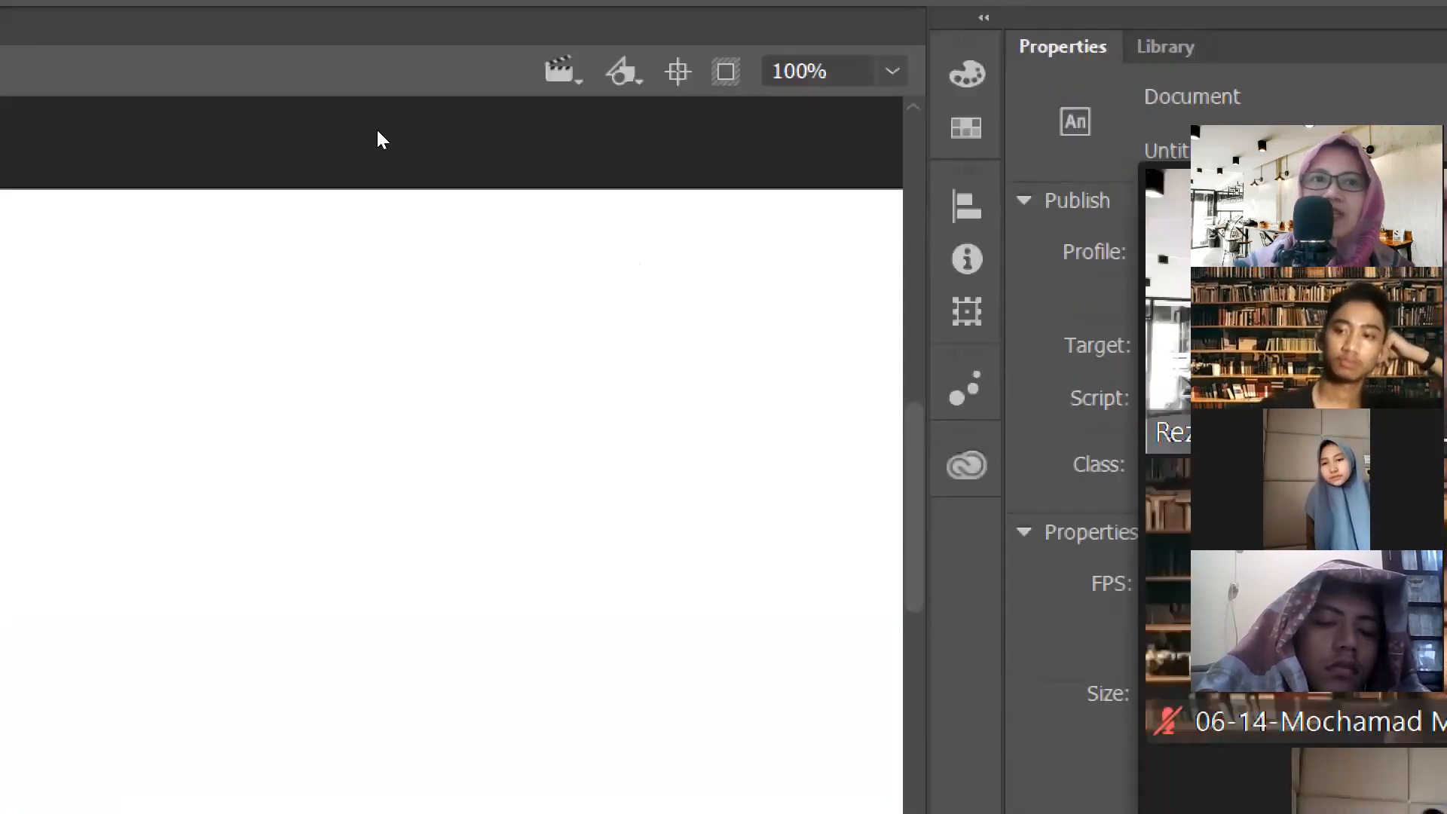
{"action": "left_click", "coordinate": [875, 178]}
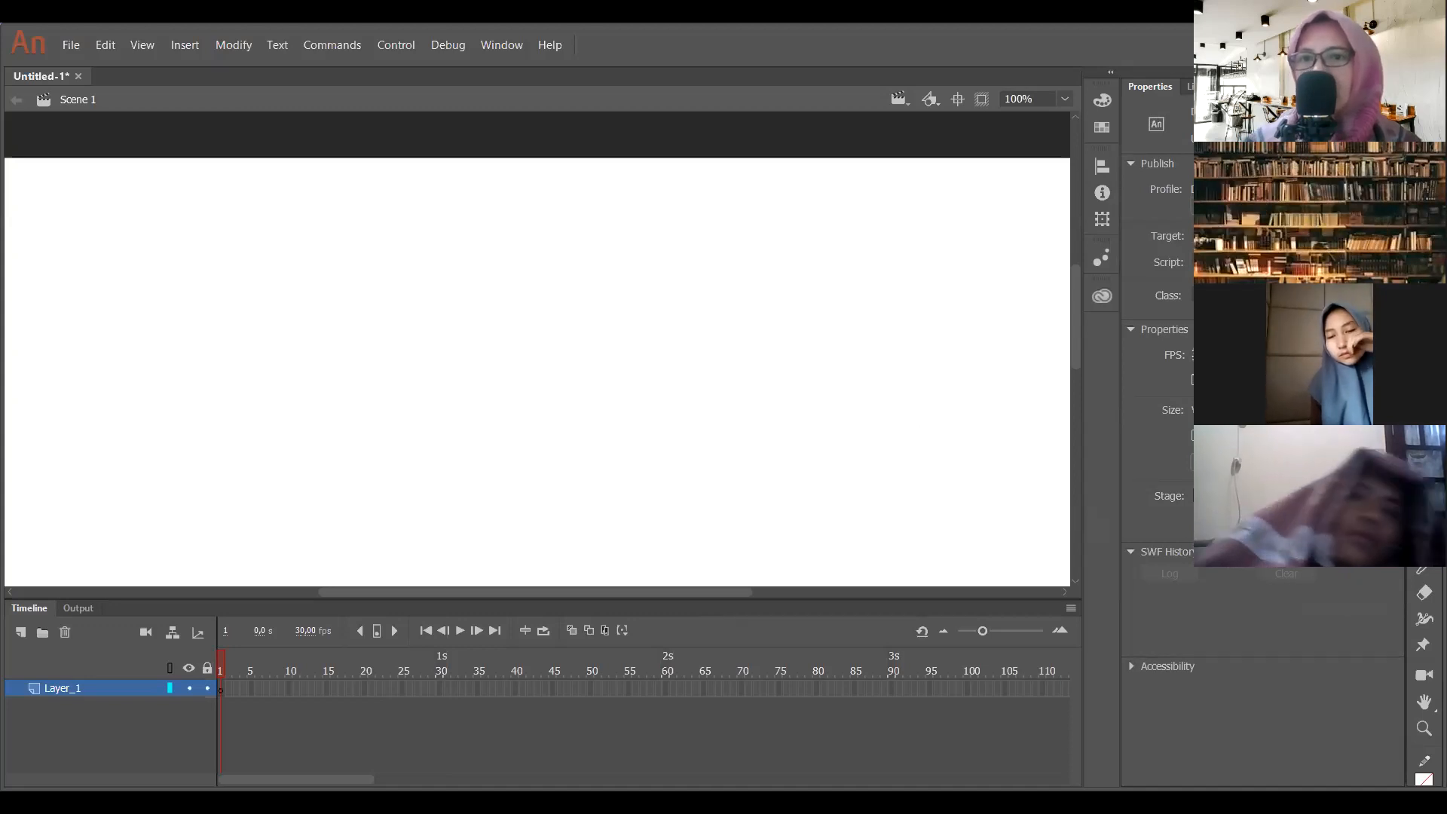
{"action": "left_click", "coordinate": [1203, 496]}
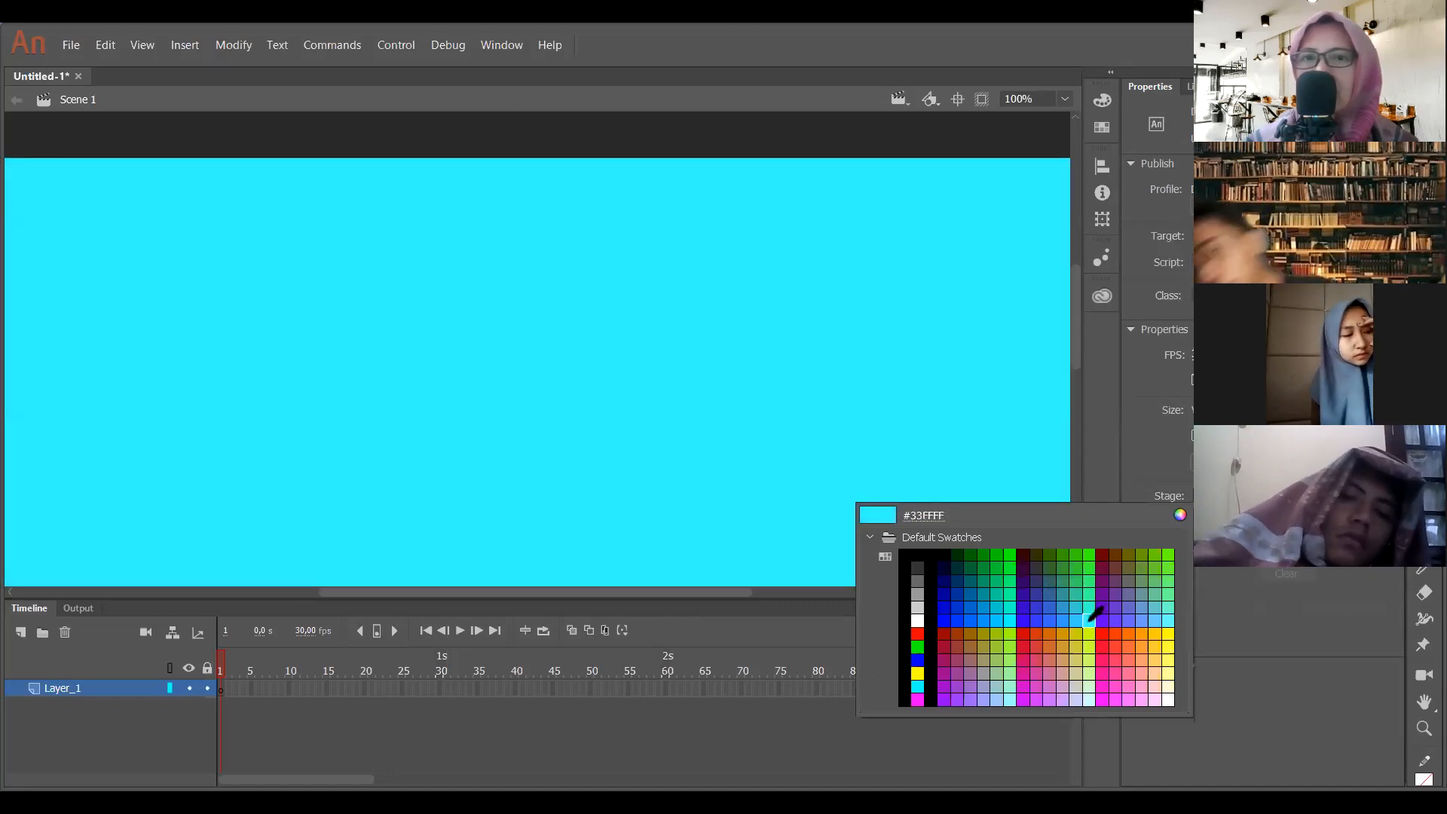
{"action": "left_click", "coordinate": [1093, 615]}
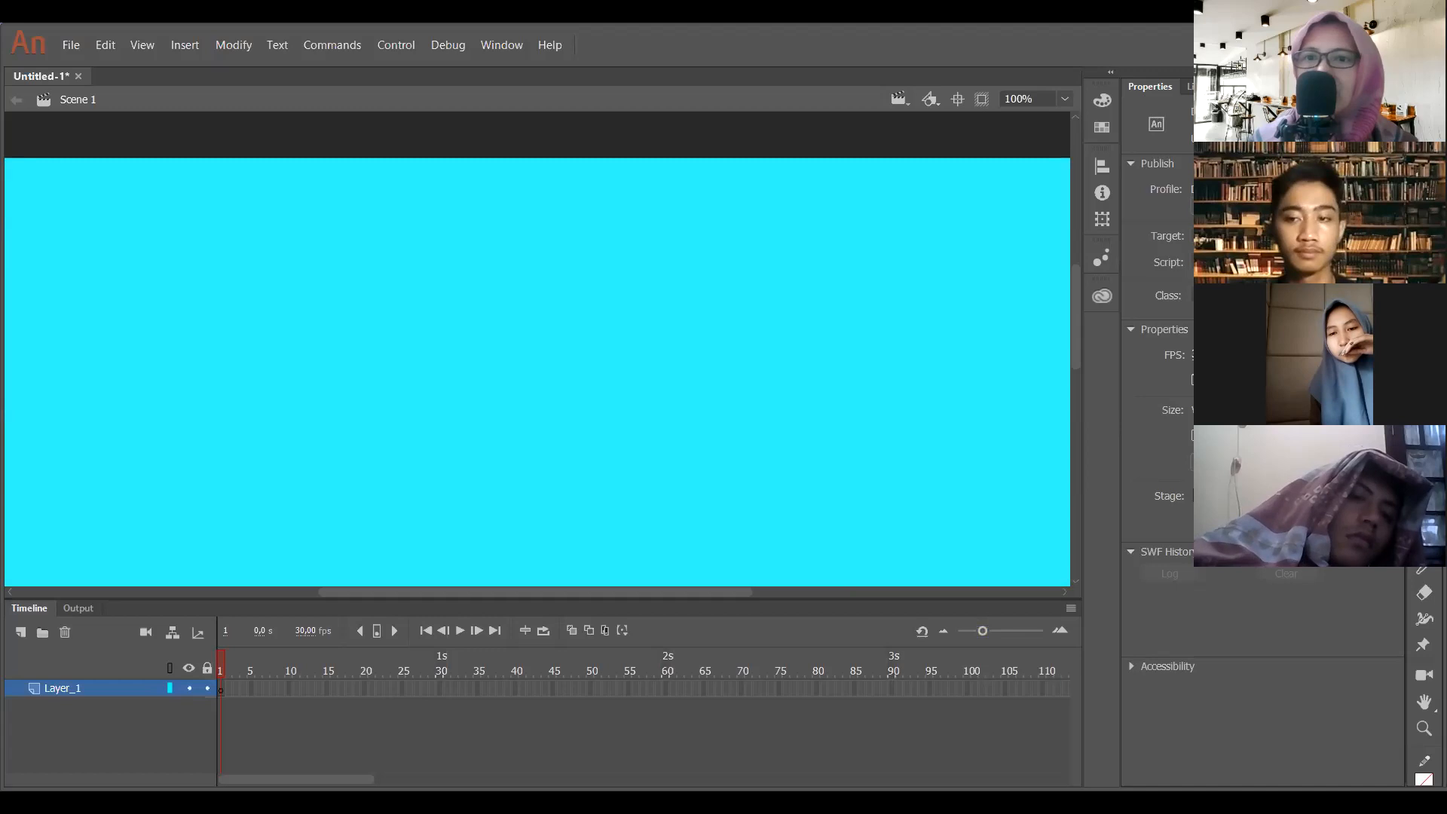
{"action": "left_click", "coordinate": [1234, 462]}
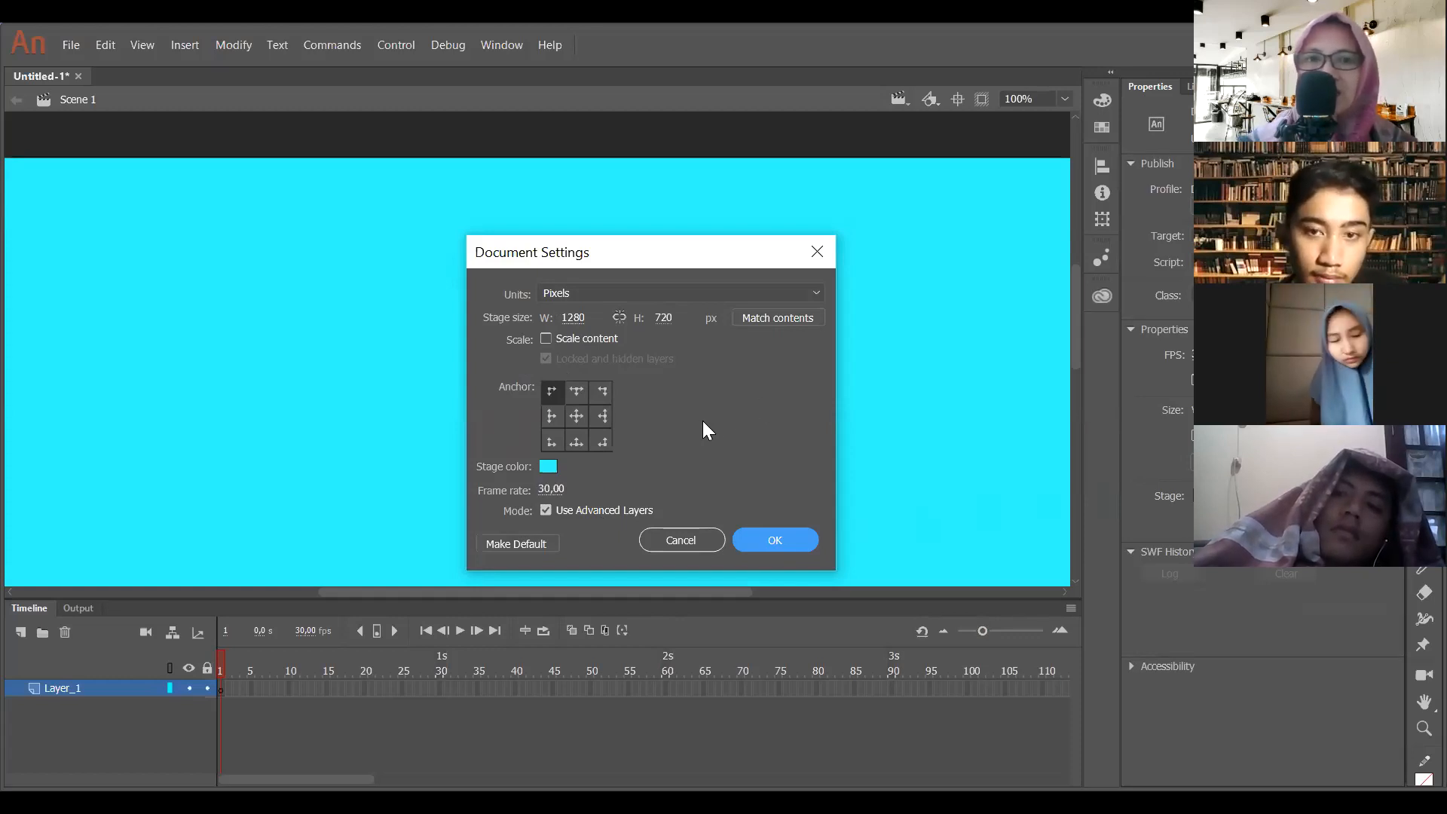
{"action": "left_click", "coordinate": [818, 257]}
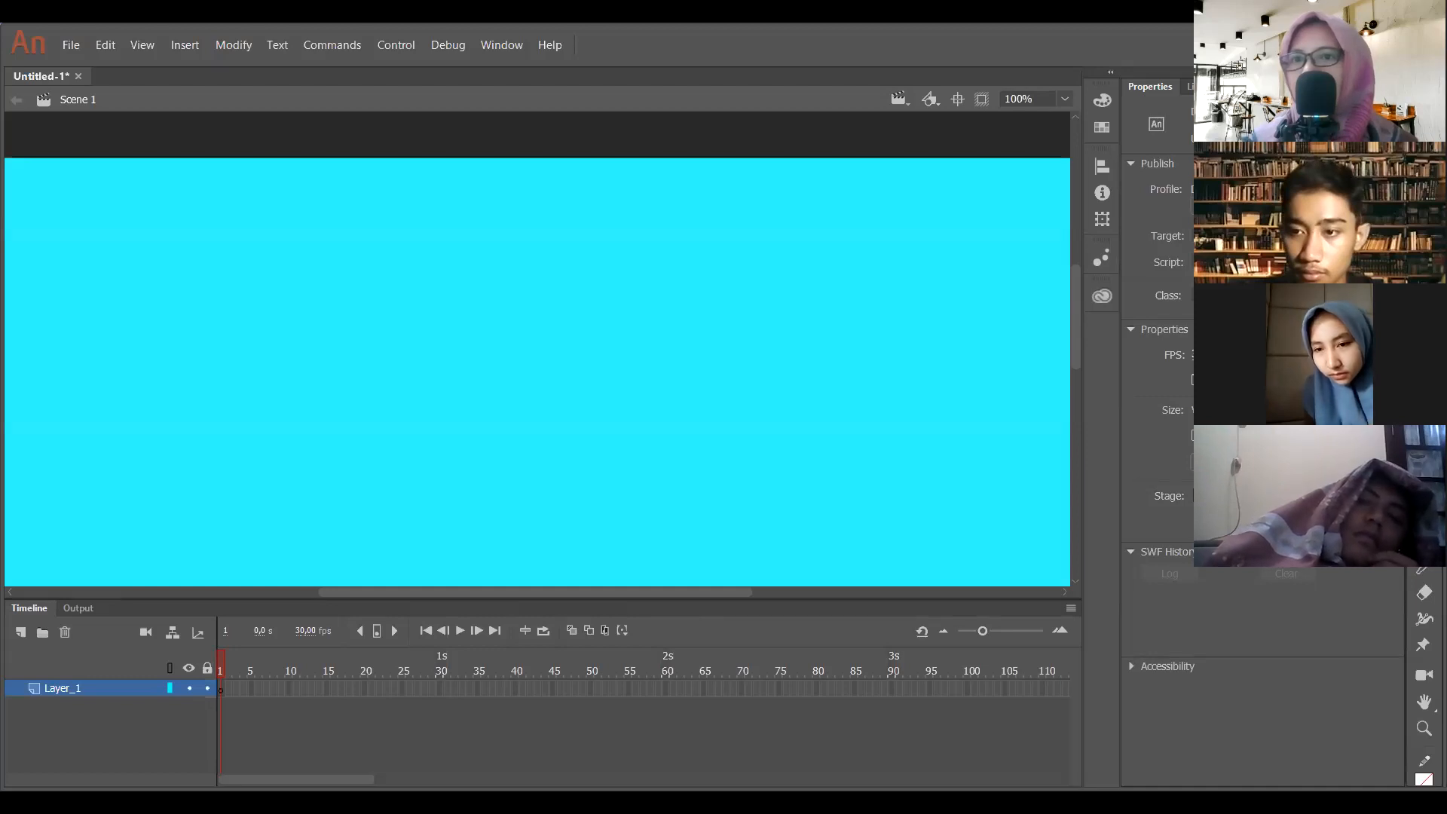
- Draw a trial black rectangle on the stage with the Rectangle tool, check its keyframe in frame 1, and undo the drawing
{"action": "key", "text": "n"}
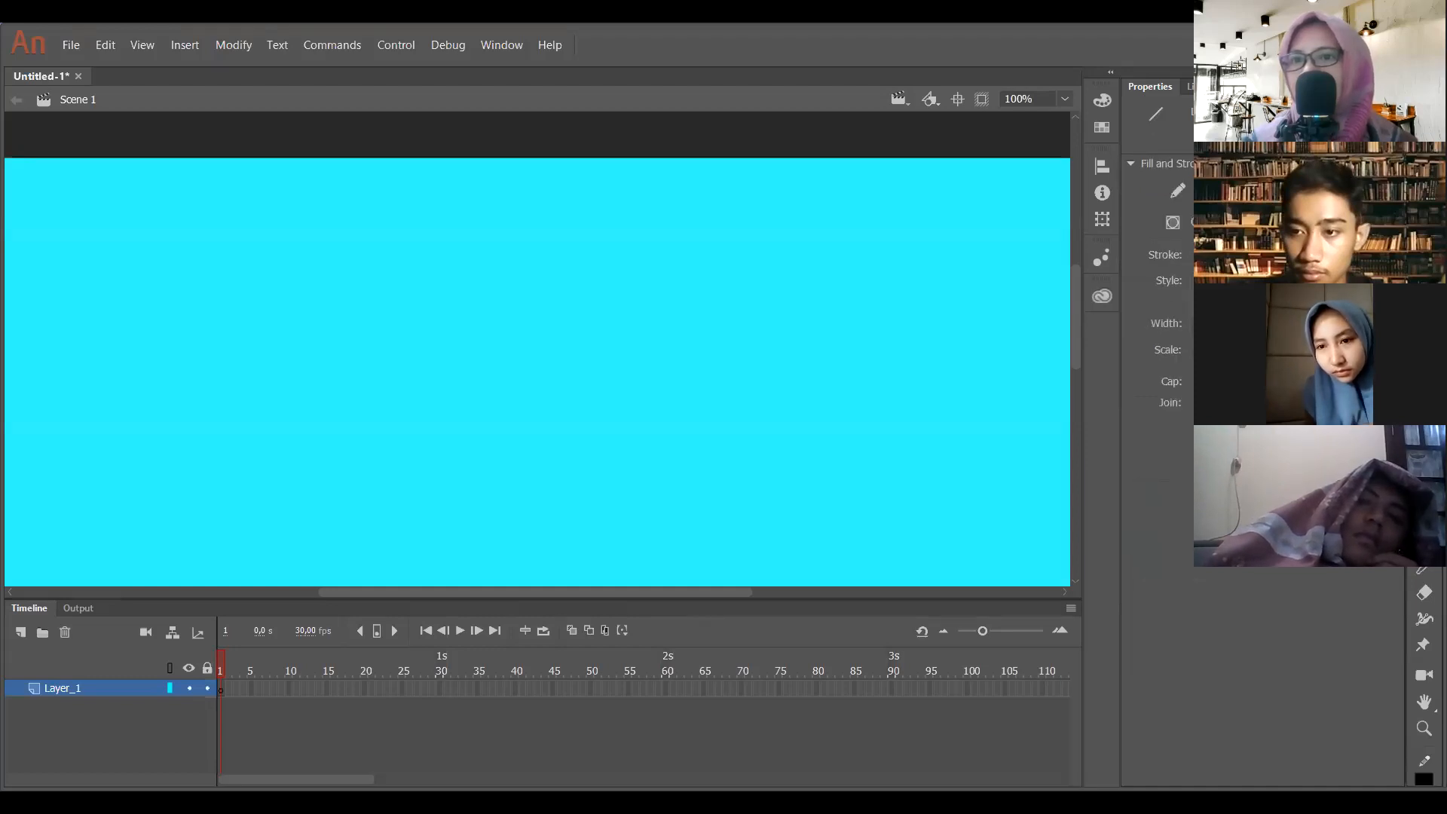
{"action": "key", "text": "r"}
{"action": "left_click_drag", "start_coordinate": [265, 325], "coordinate": [476, 473]}
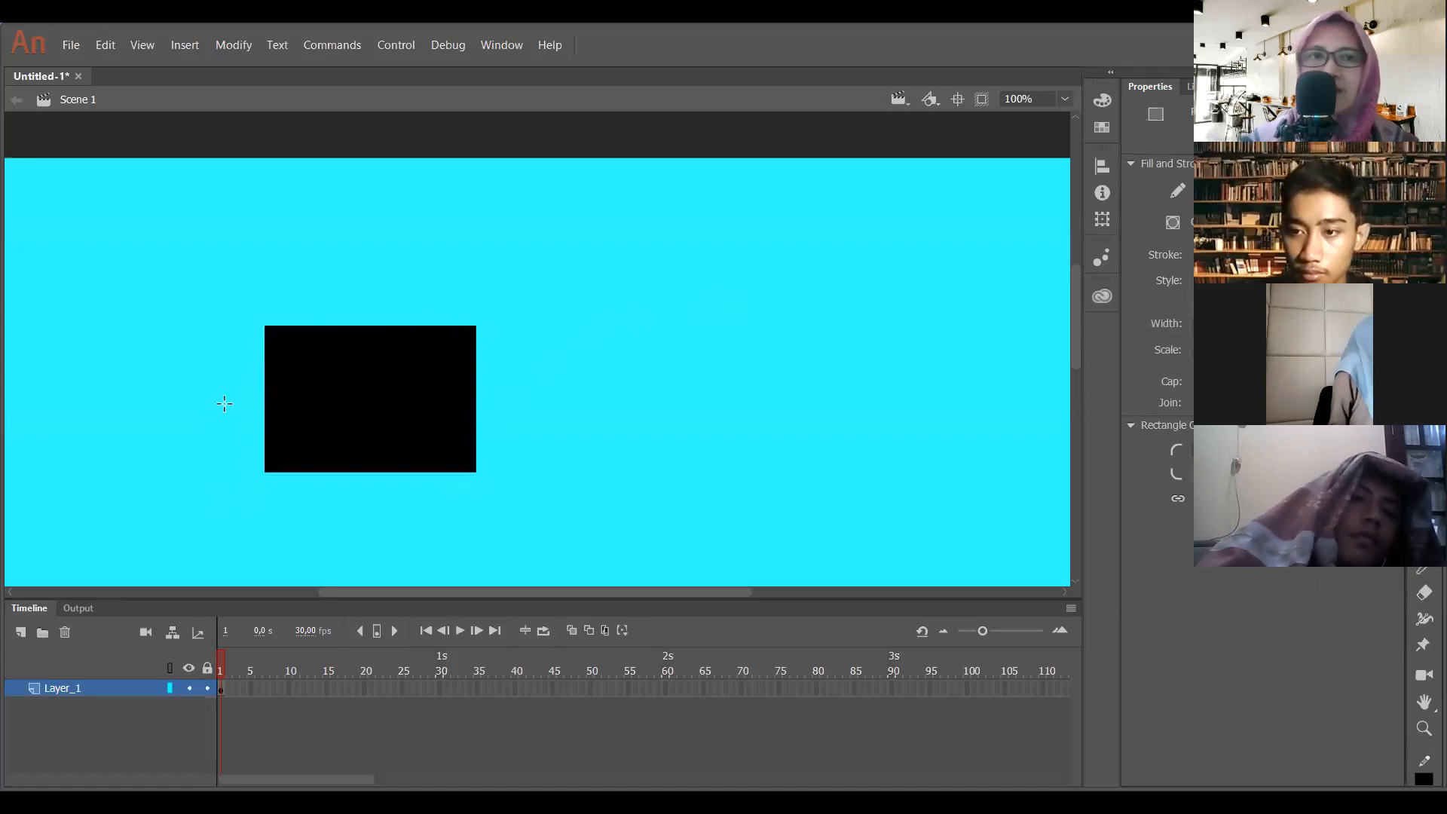
{"action": "left_click", "coordinate": [221, 689]}
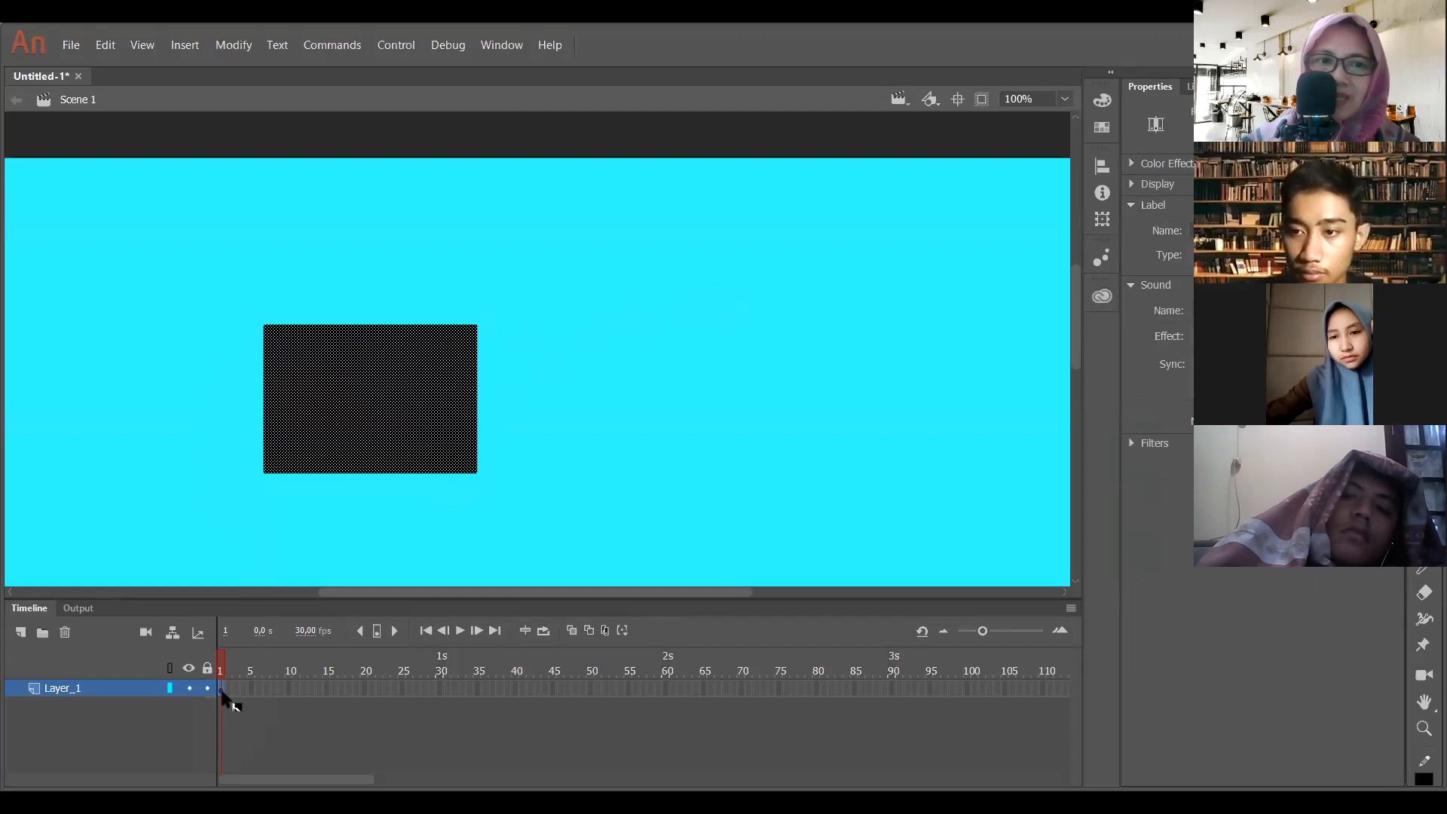
{"action": "left_click", "coordinate": [323, 310]}
{"action": "key", "text": "ctrl+z"}
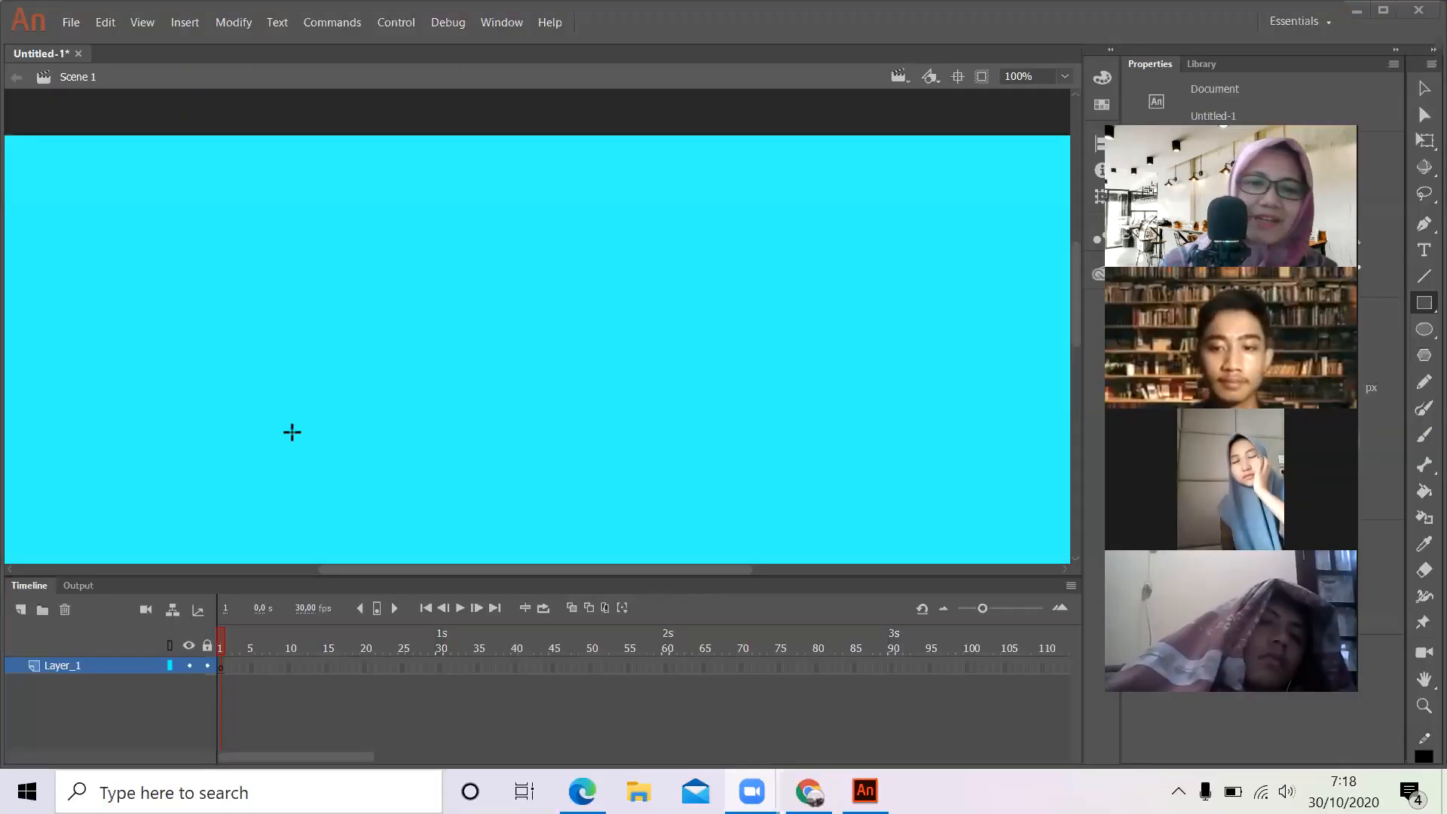
- Magnify the screen and draw a black rectangle on the stage in frame 1 of Layer_1
{"action": "key", "text": "super"}
{"action": "type", "text": "mag"}
{"action": "key", "text": "Escape"}
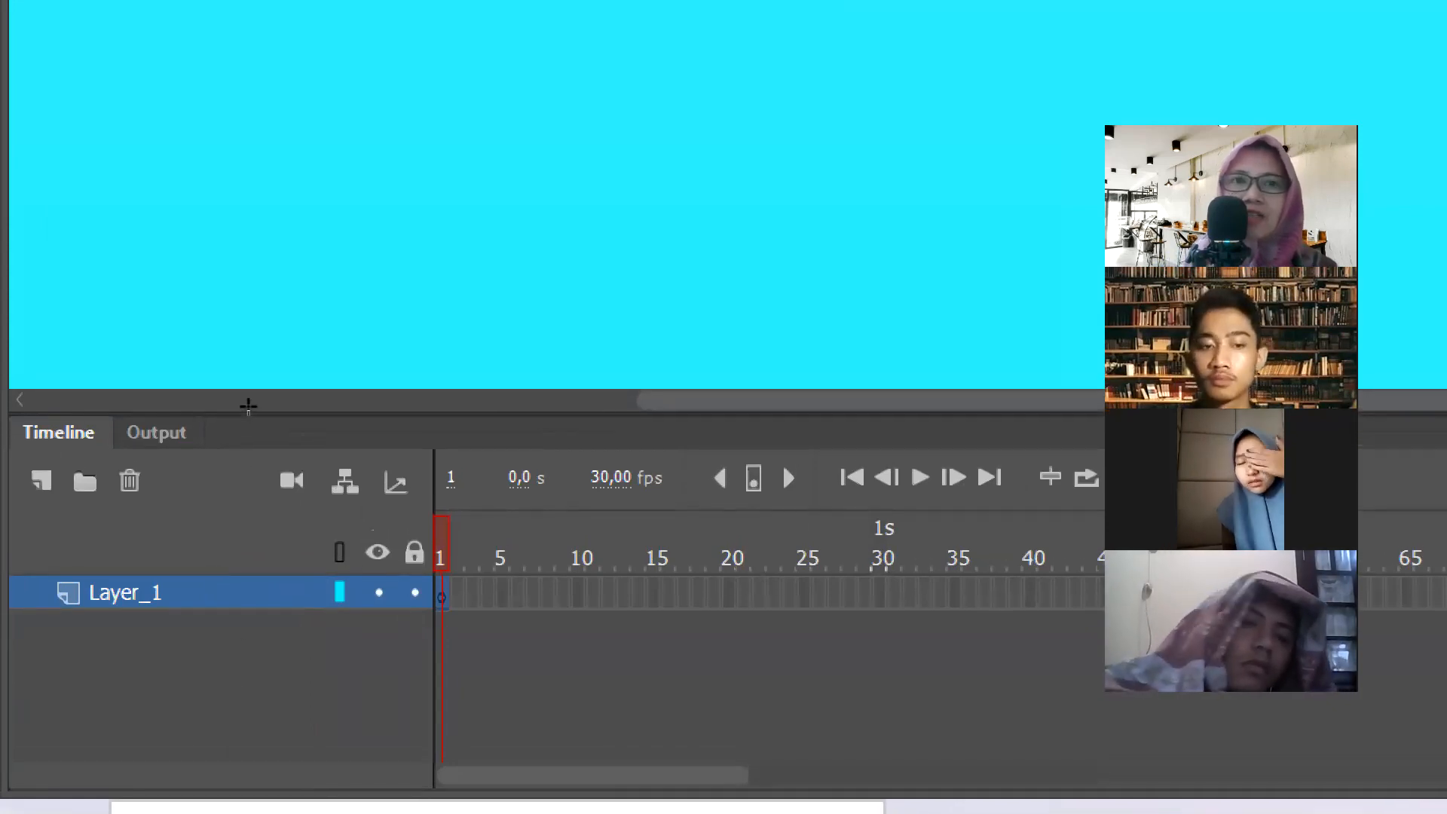
{"action": "left_click_drag", "start_coordinate": [248, 407], "coordinate": [404, 495]}
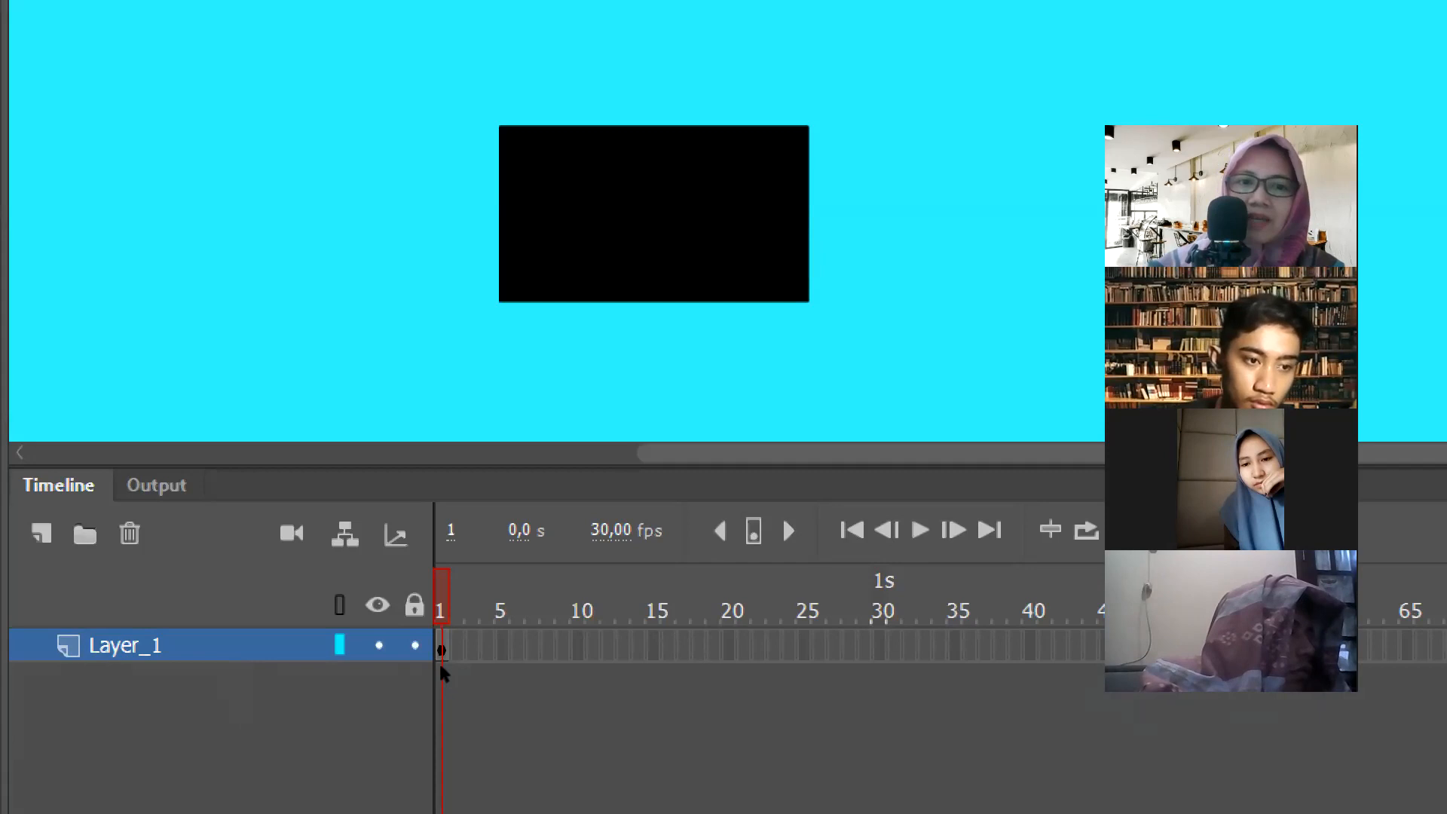
- Insert frames after the rectangle's keyframe to extend Layer_1 to frame 8
{"action": "left_click", "coordinate": [220, 659]}
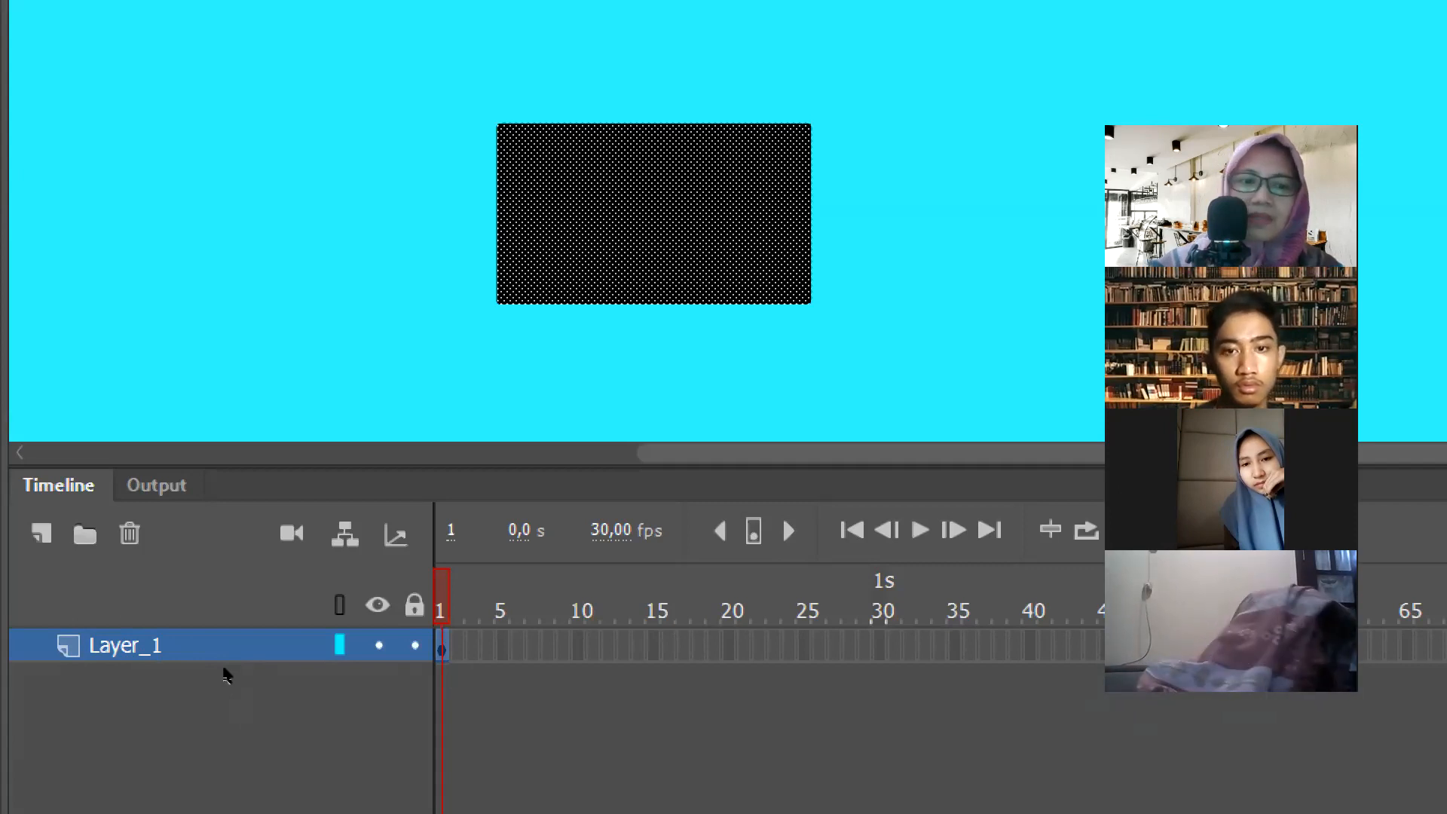
{"action": "key", "text": "F5"}
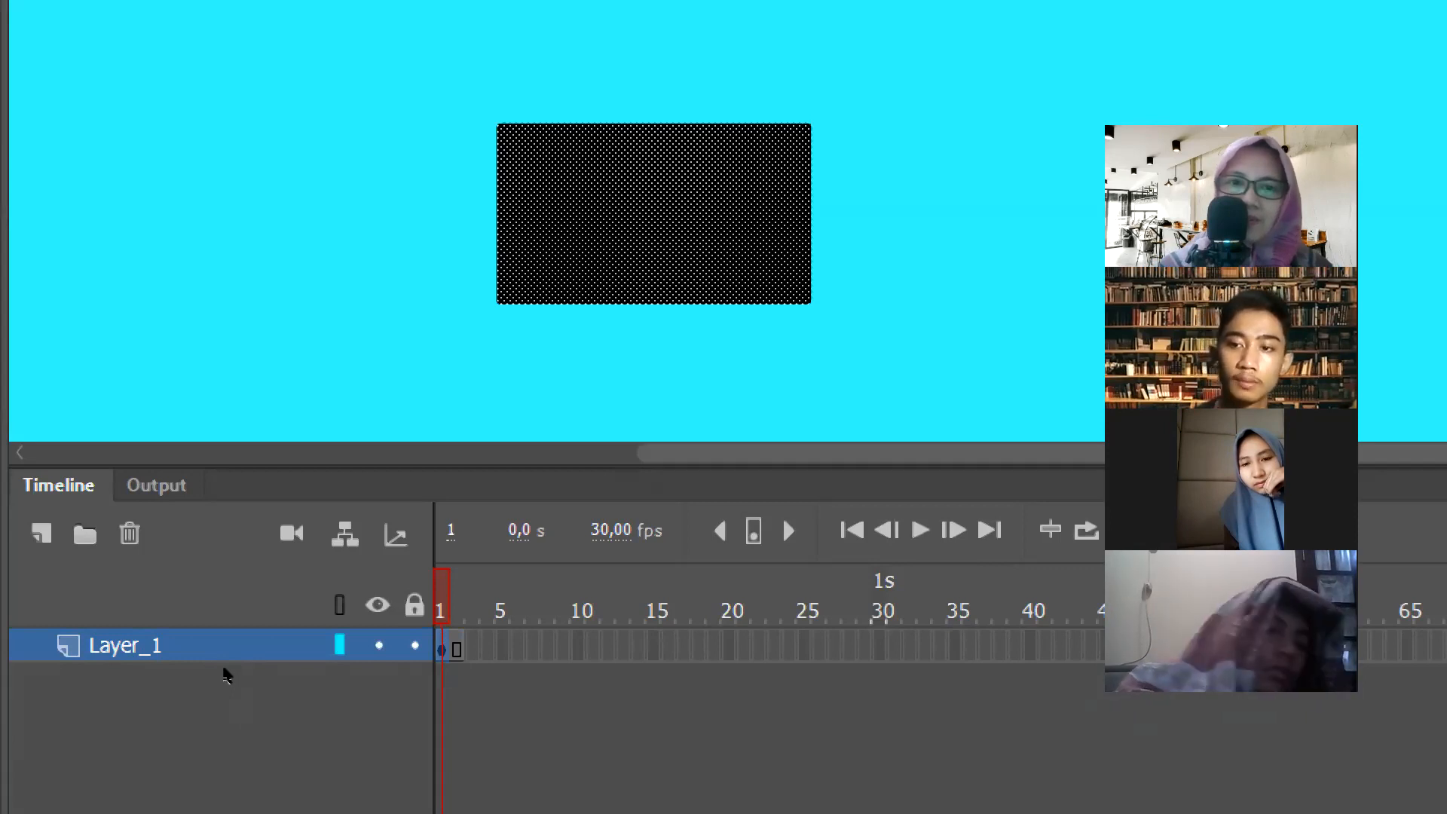
{"action": "key", "text": "F5"}
{"action": "key", "text": "F5"}
{"action": "key", "text": "F5"}
{"action": "key", "text": "F5"}
{"action": "key", "text": "F5"}
{"action": "key", "text": "F5"}
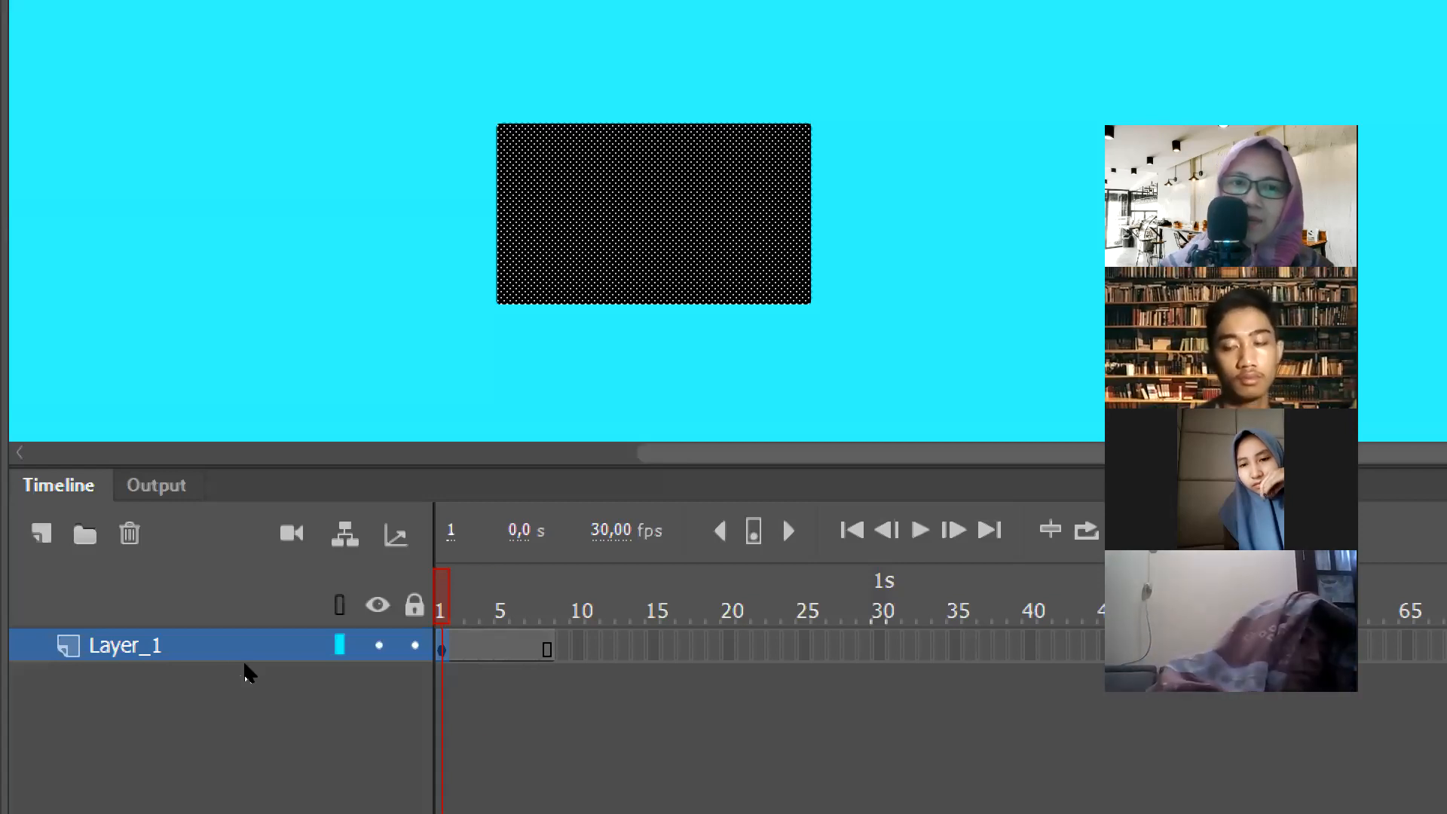
- Insert a blank keyframe at frame 4 of Layer_1
{"action": "right_click", "coordinate": [489, 643]}
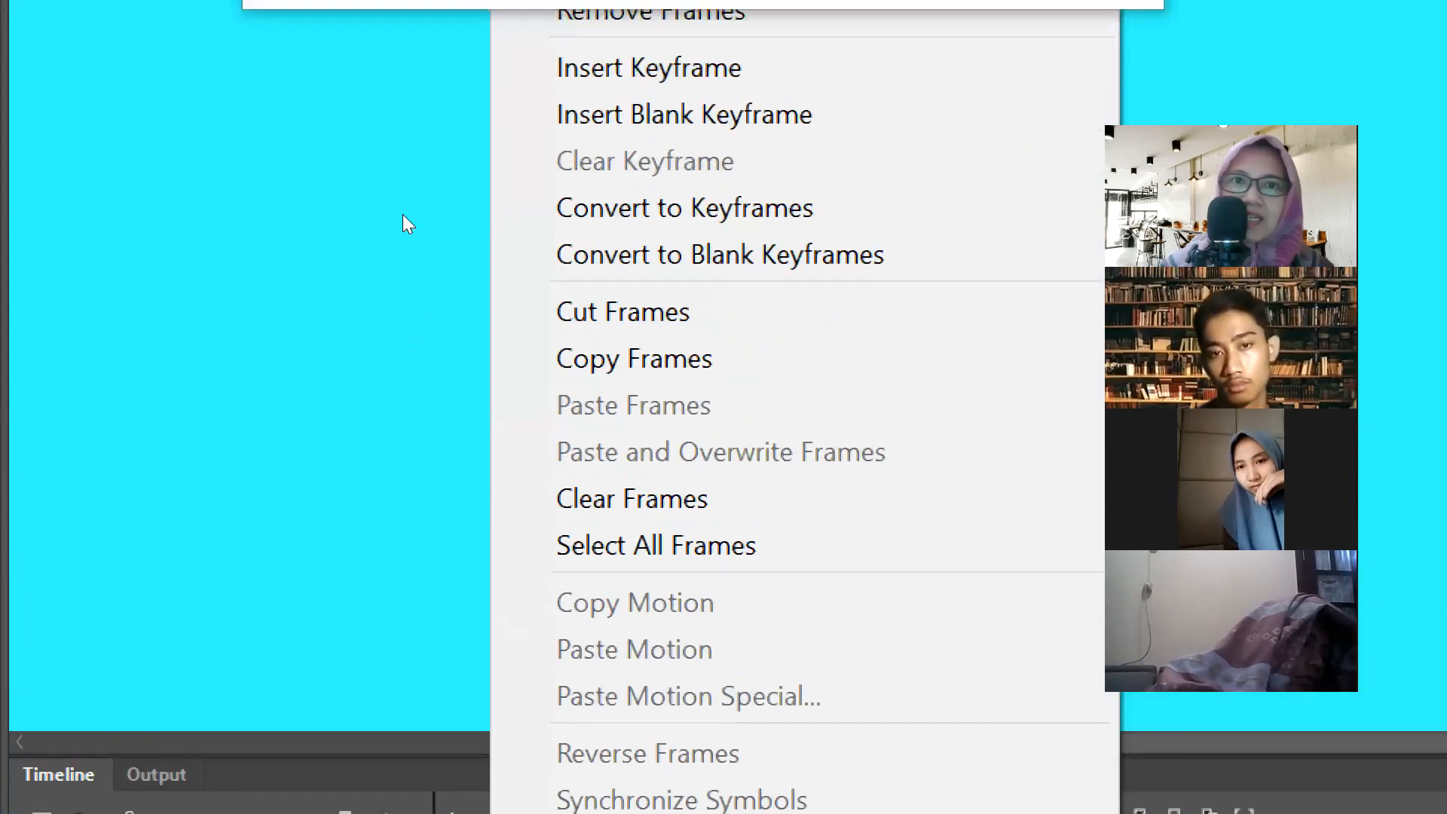
{"action": "left_click", "coordinate": [701, 114]}
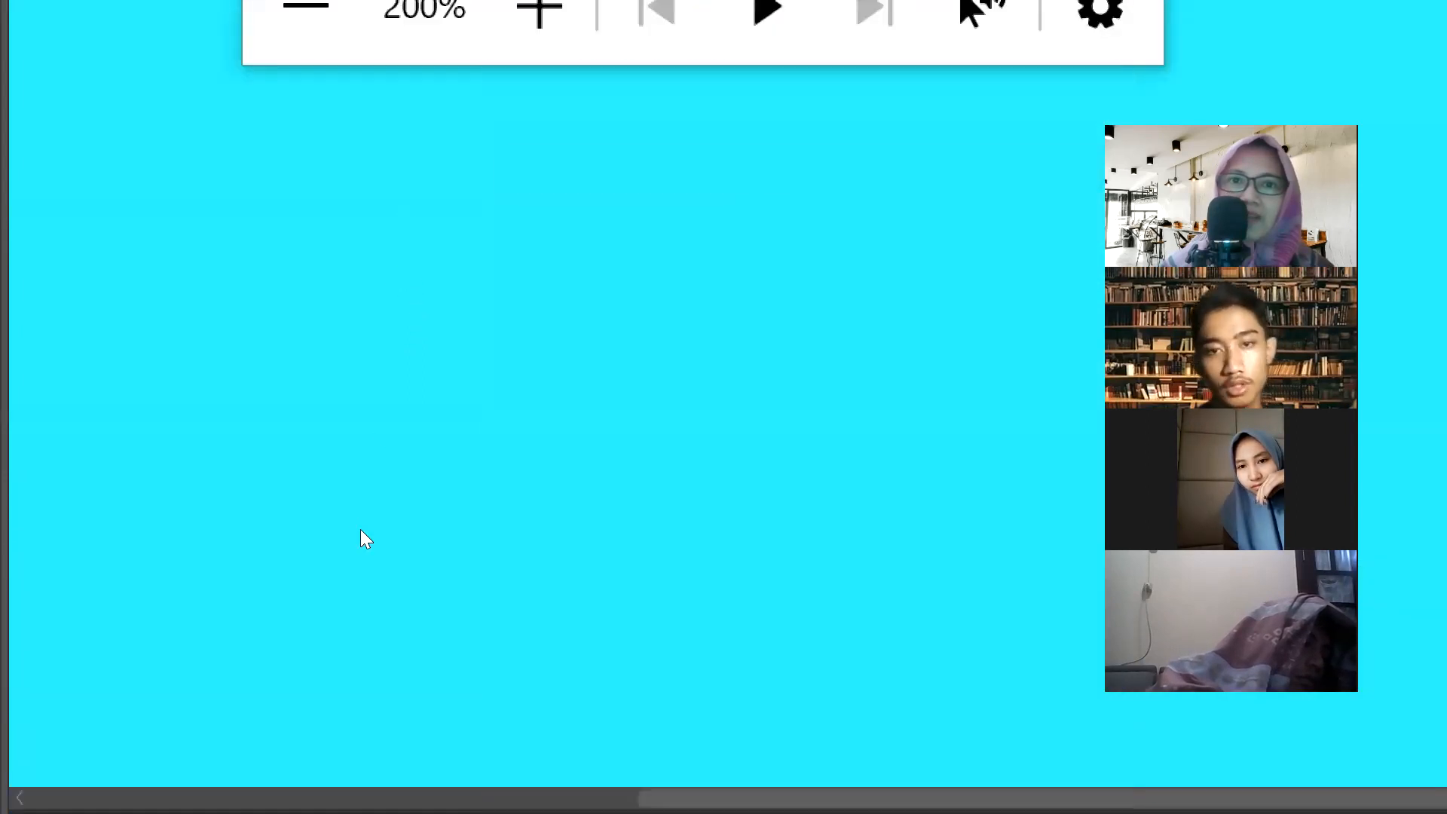
{"action": "scroll", "coordinate": [362, 531], "scroll_direction": "down", "scroll_amount": 5}
{"action": "scroll", "coordinate": [361, 531], "scroll_direction": "down", "scroll_amount": 3}
{"action": "scroll", "coordinate": [361, 532], "scroll_direction": "up", "scroll_amount": 5}
{"action": "scroll", "coordinate": [361, 534], "scroll_direction": "down", "scroll_amount": 5}
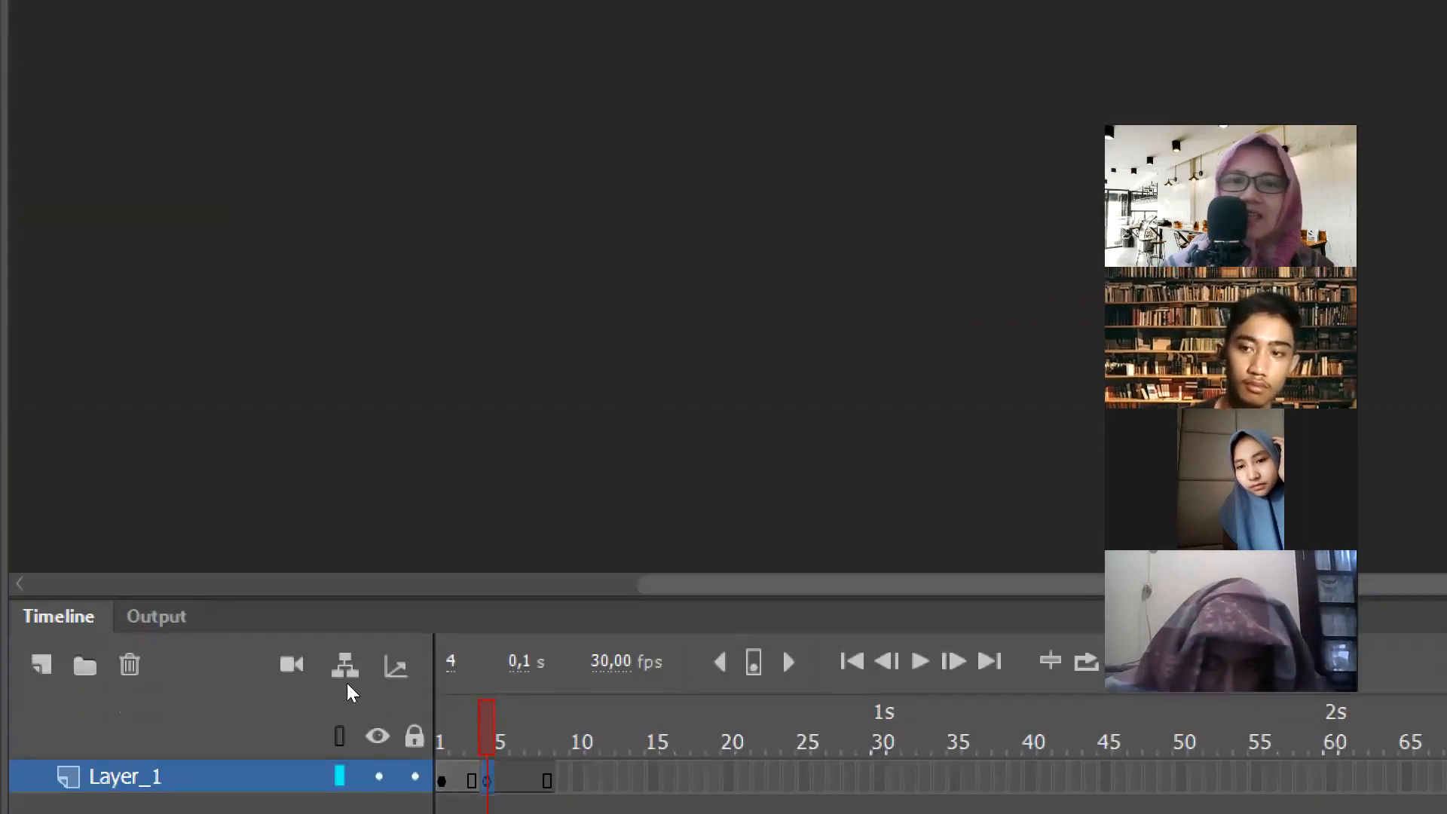
- Compare the contents of frames 1 and 4 of Layer_1 and play the timeline back
{"action": "left_click", "coordinate": [221, 662]}
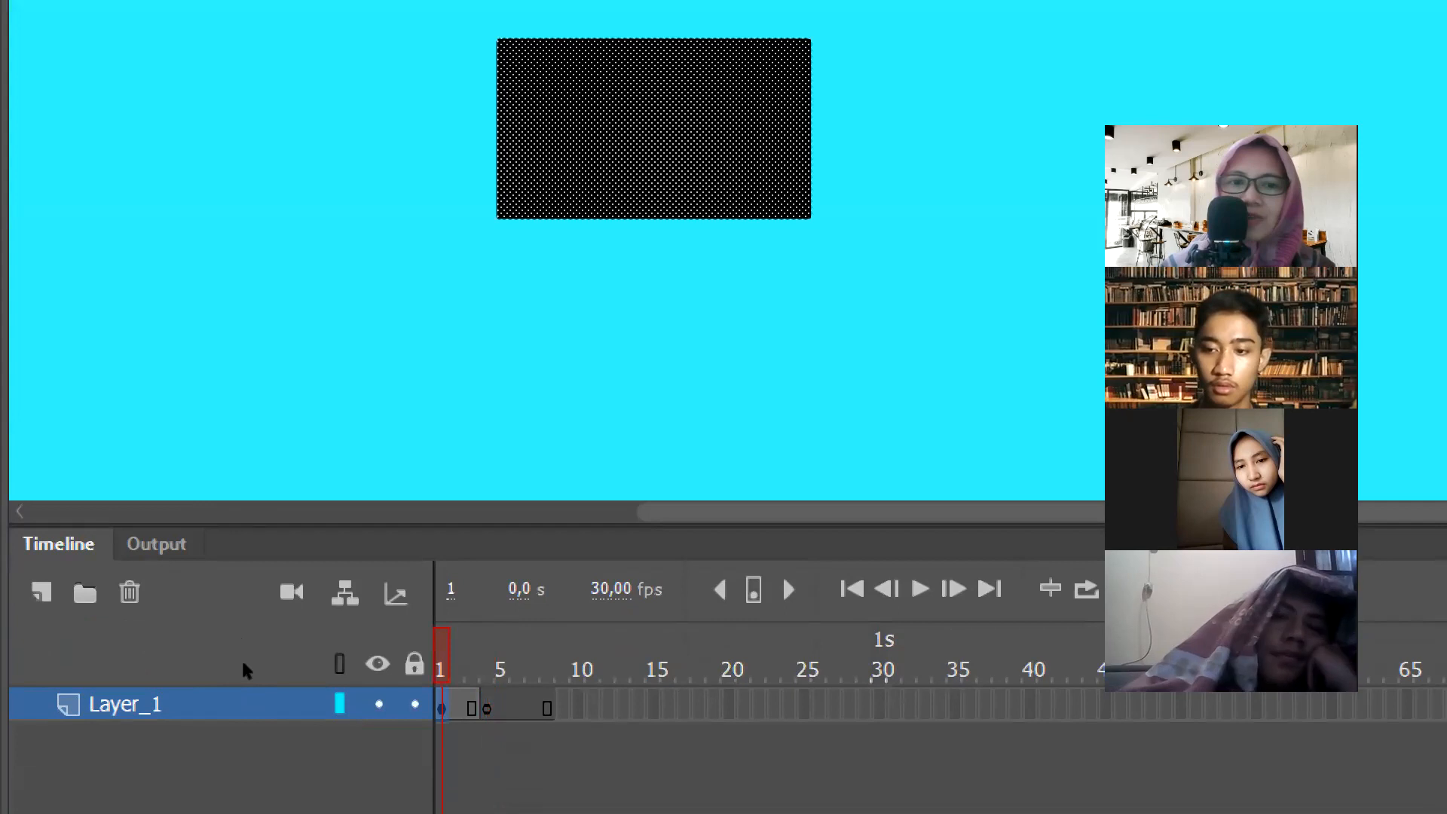
{"action": "left_click", "coordinate": [246, 671]}
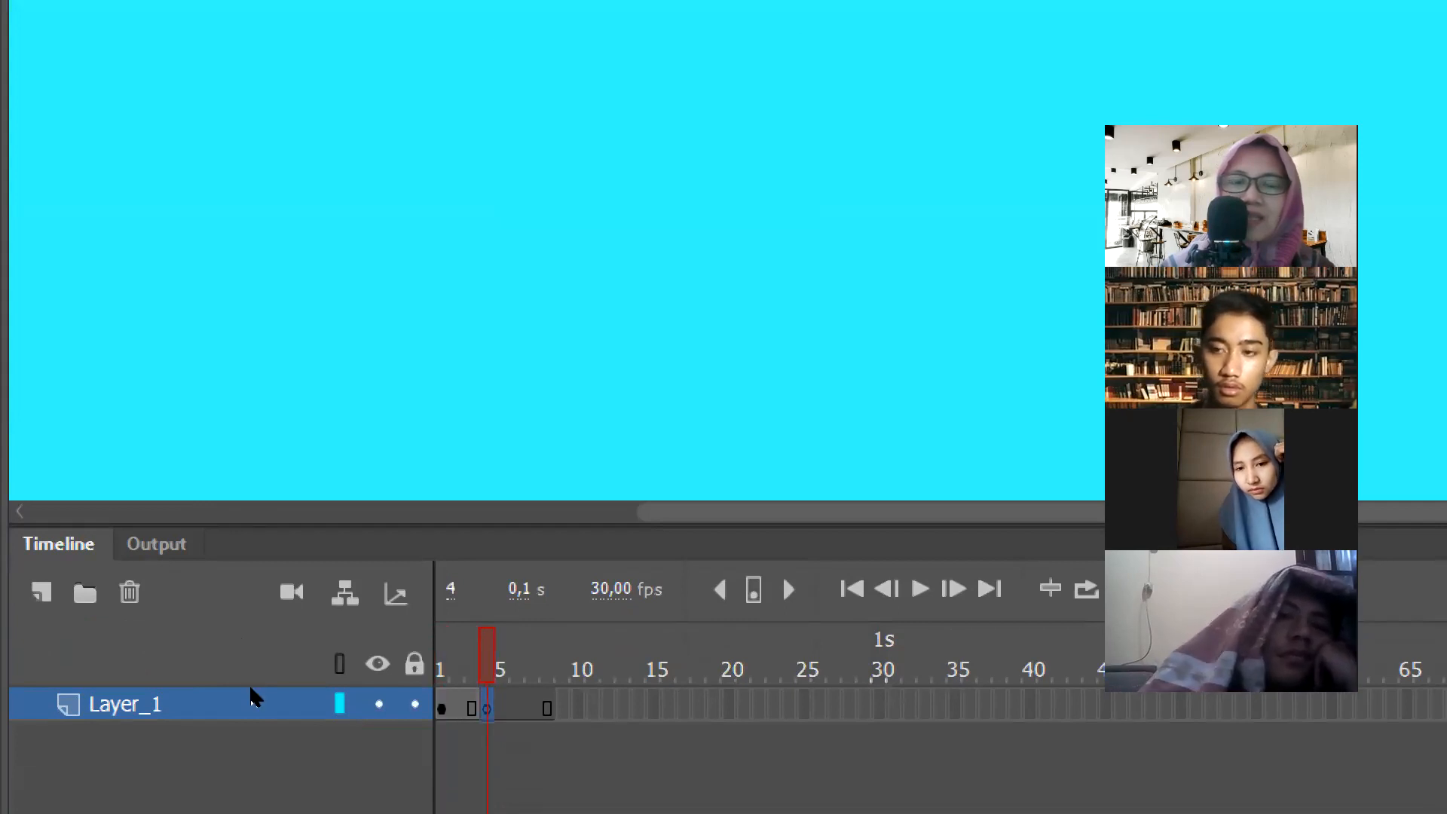
{"action": "left_click", "coordinate": [221, 664]}
{"action": "left_click", "coordinate": [247, 671]}
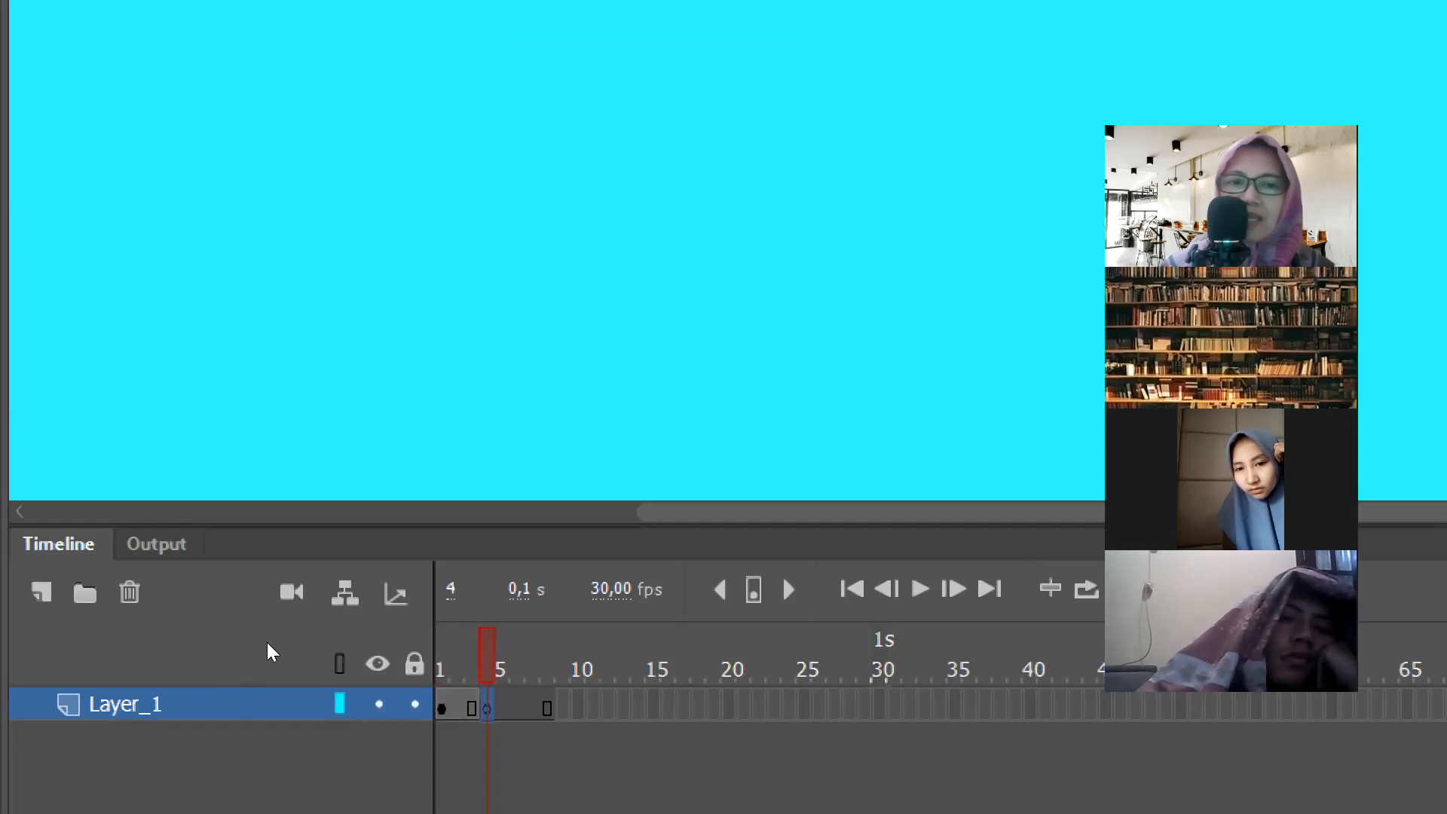
{"action": "key", "text": "alt+comma"}
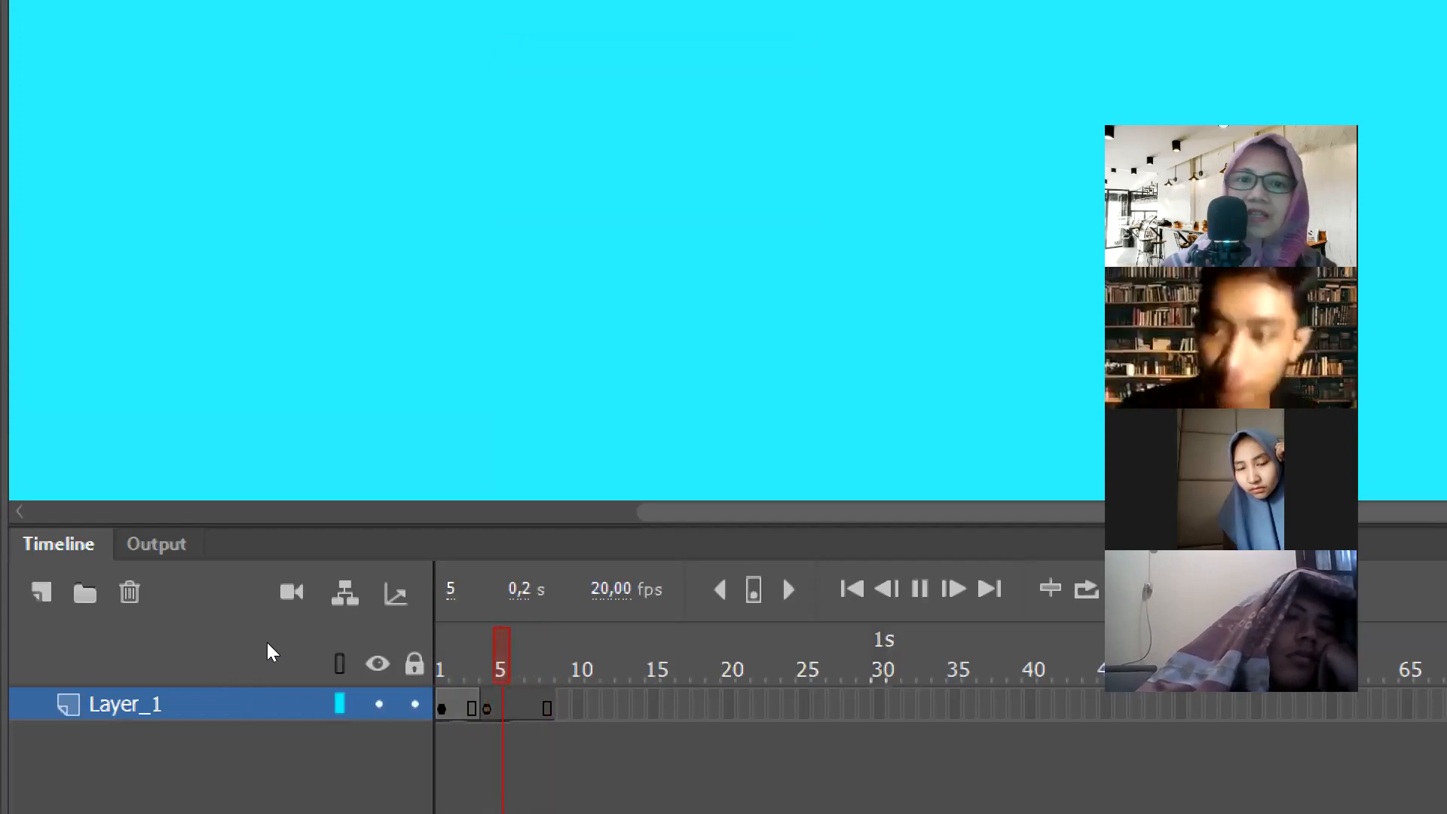
{"action": "key", "text": "Return"}
{"action": "key", "text": "comma"}
{"action": "key", "text": "comma"}
{"action": "key", "text": "comma"}
{"action": "key", "text": "comma"}
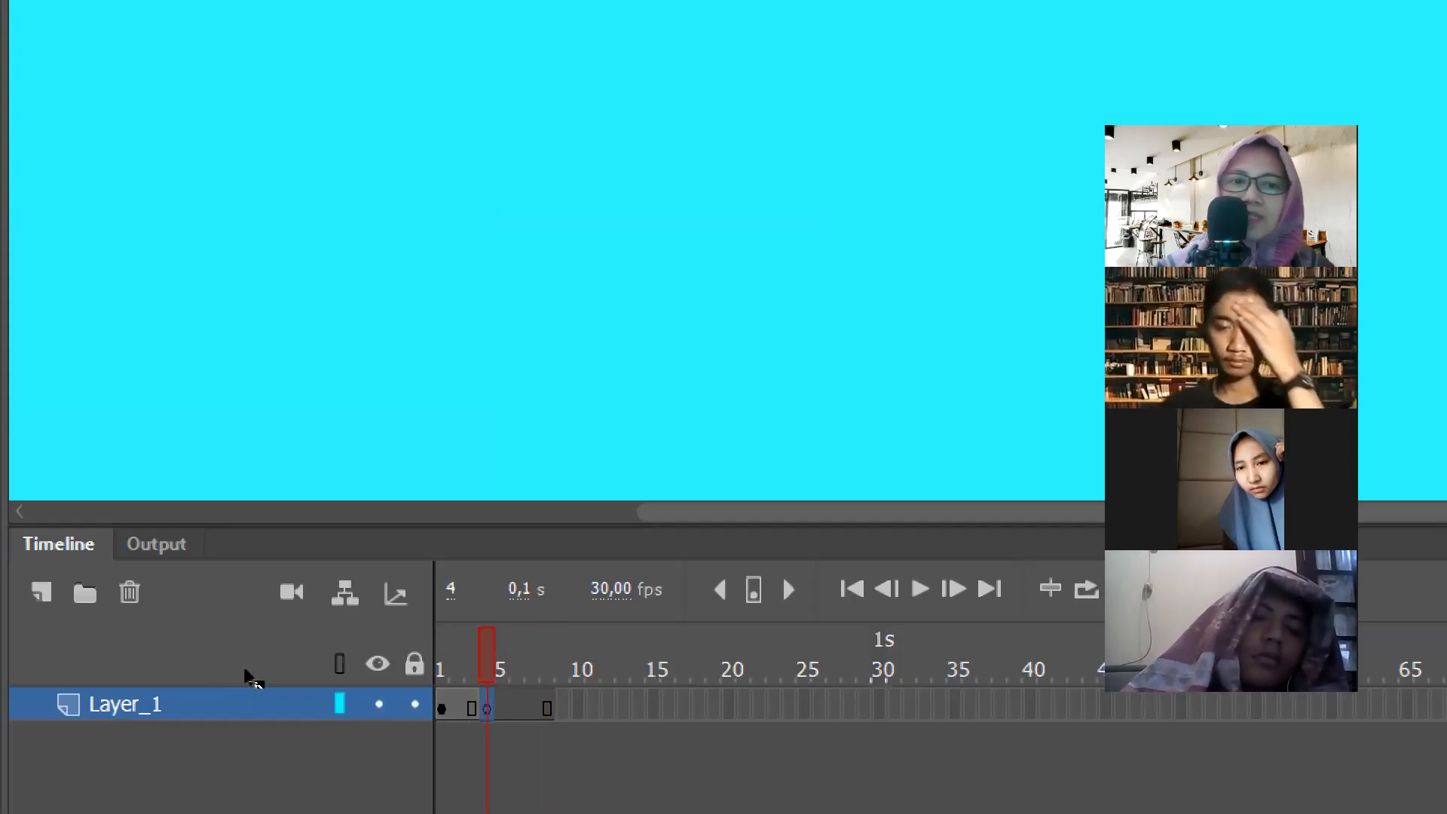
- Clear the blank keyframe at frame 4 of Layer_1
{"action": "right_click", "coordinate": [489, 709]}
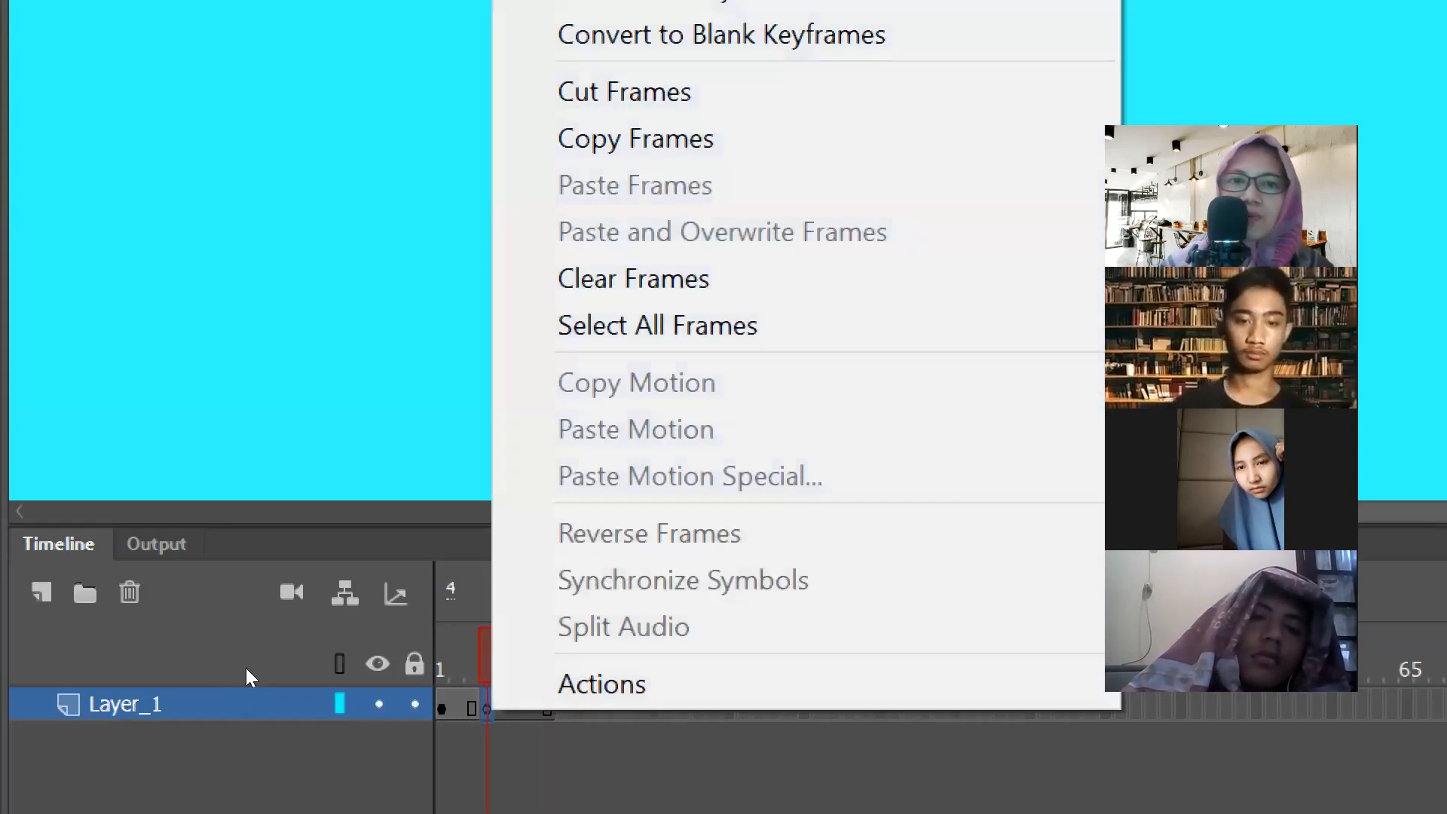
{"action": "key", "text": "Down"}
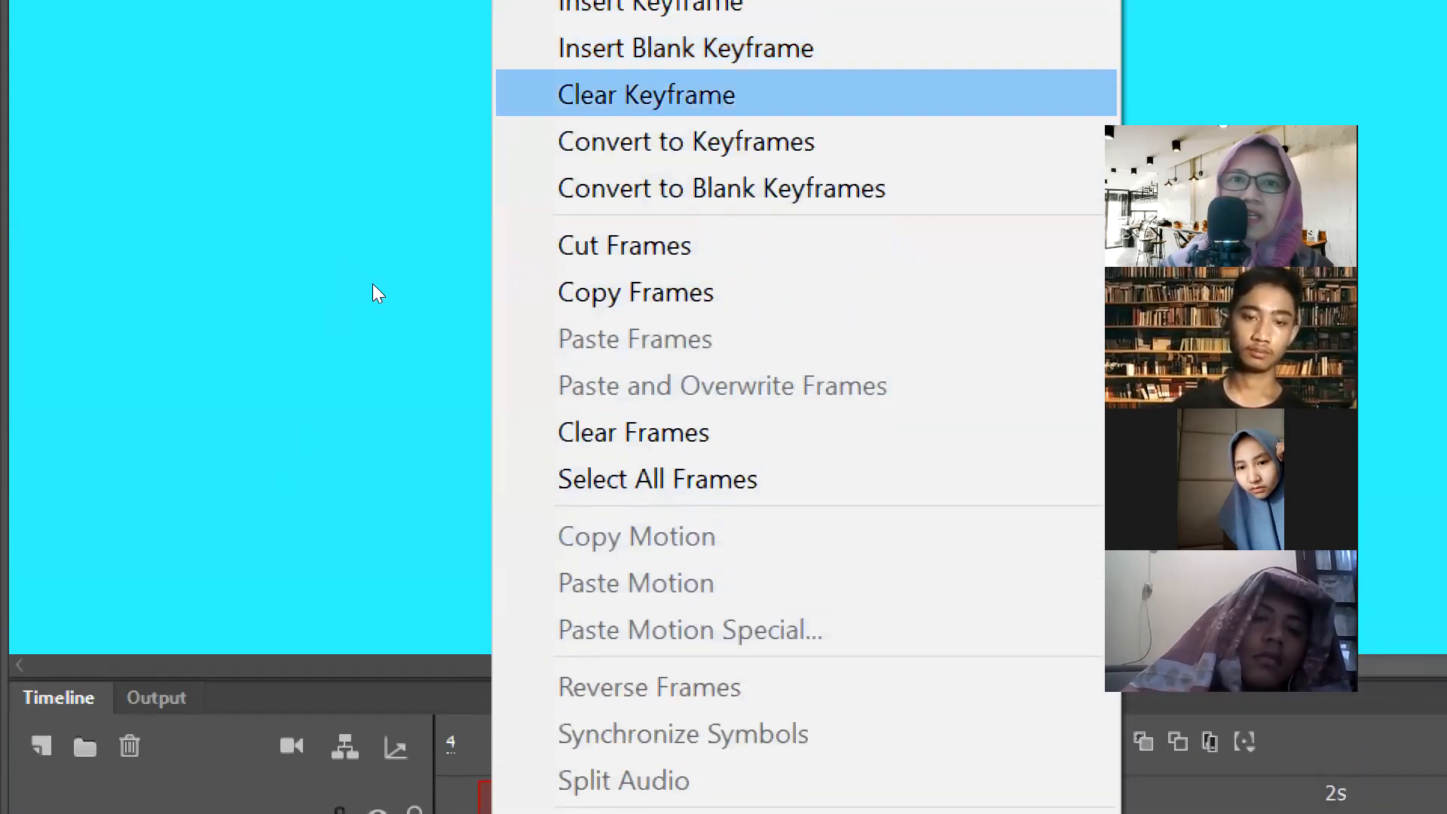
{"action": "left_click", "coordinate": [334, 344]}
{"action": "scroll", "coordinate": [266, 488], "scroll_direction": "down", "scroll_amount": 3}
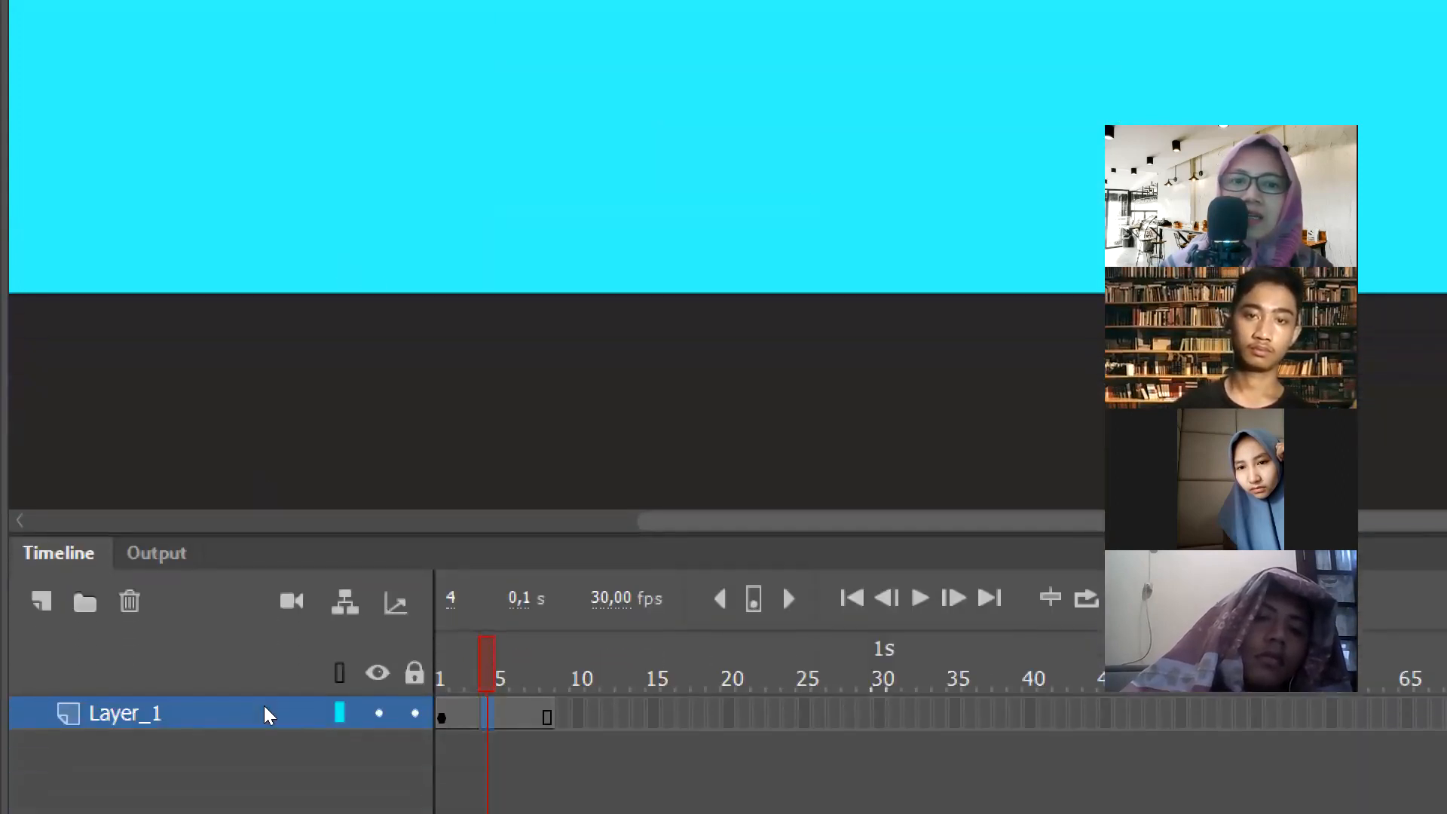
- Insert frames from frame 5 to extend Layer_1 to frame 18, and return to frame 1
{"action": "key", "text": "period"}
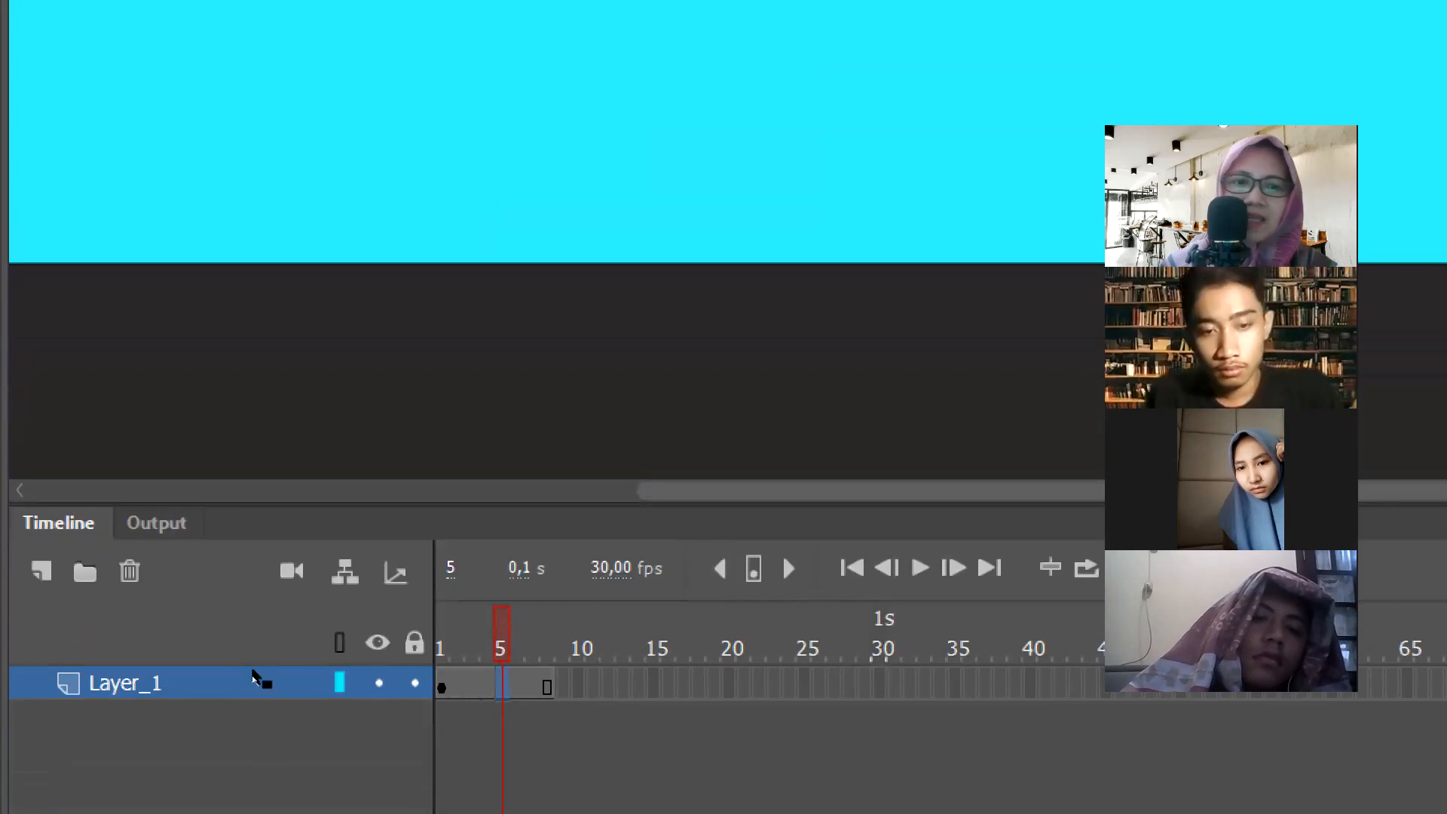
{"action": "key", "text": "F5"}
{"action": "key", "text": "F5"}
{"action": "key", "text": "F5"}
{"action": "key", "text": "F5"}
{"action": "key", "text": "F5"}
{"action": "key", "text": "F5"}
{"action": "key", "text": "F5"}
{"action": "key", "text": "F5"}
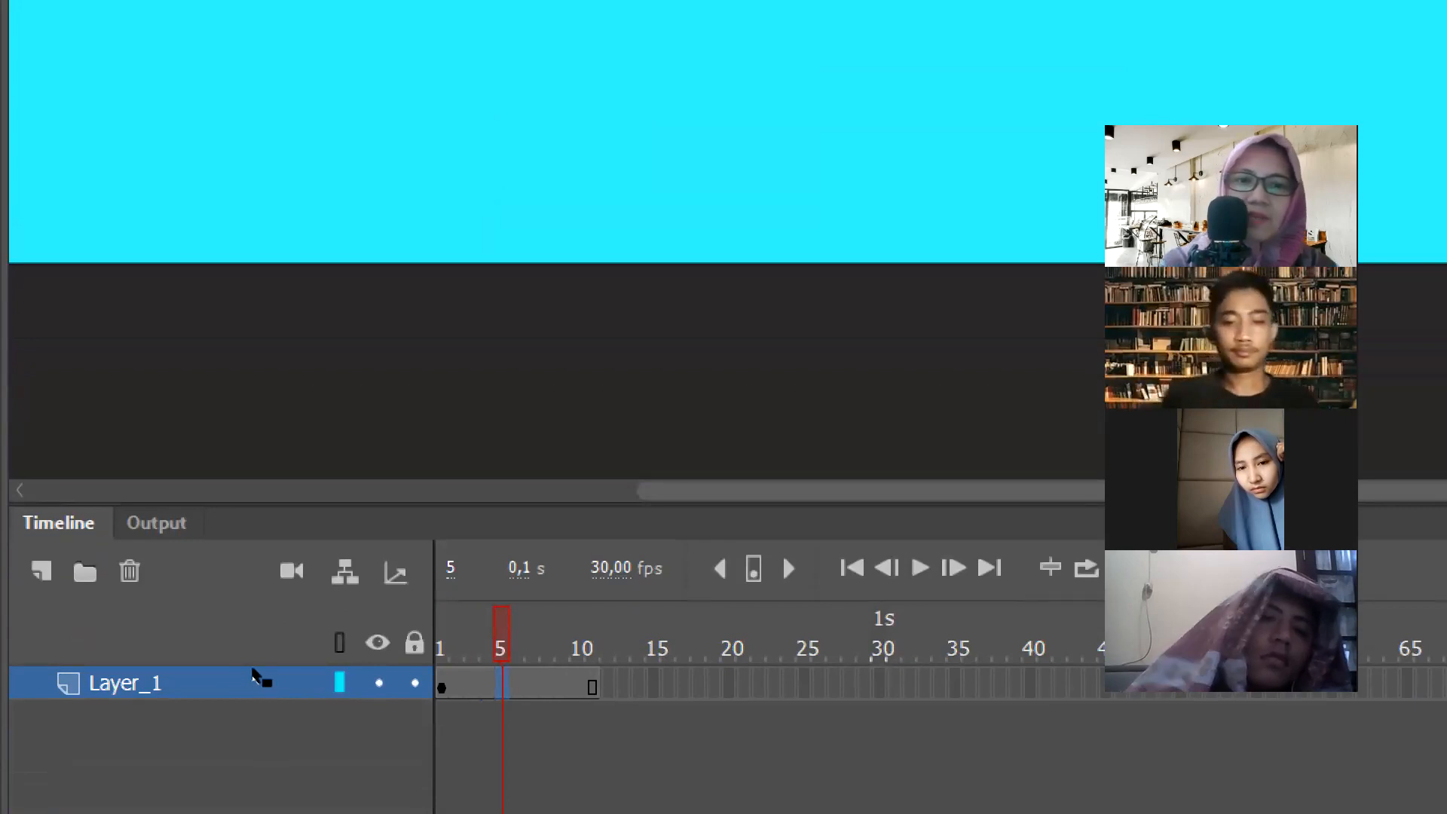
{"action": "key", "text": "F5"}
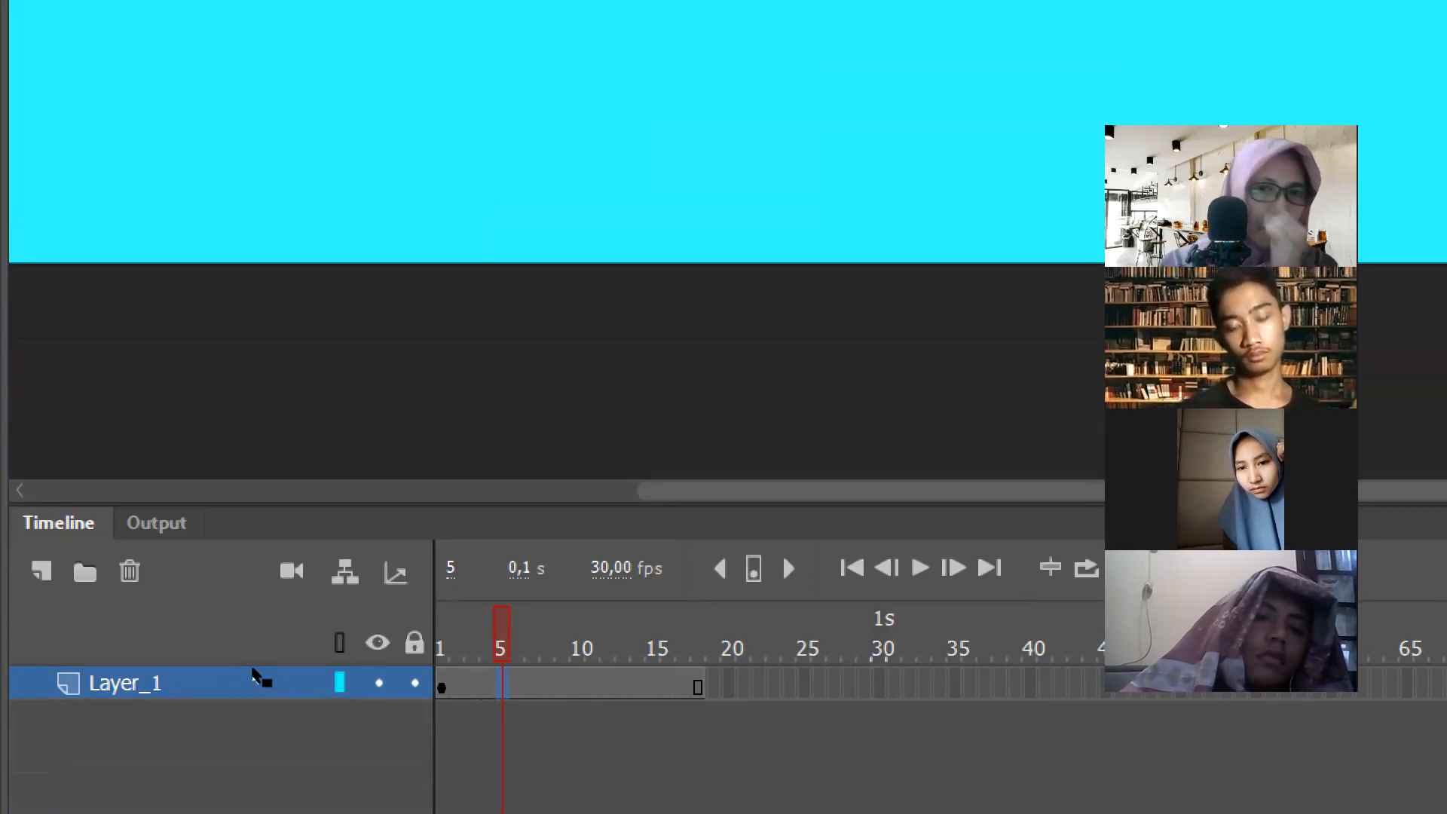
{"action": "left_click", "coordinate": [222, 679]}
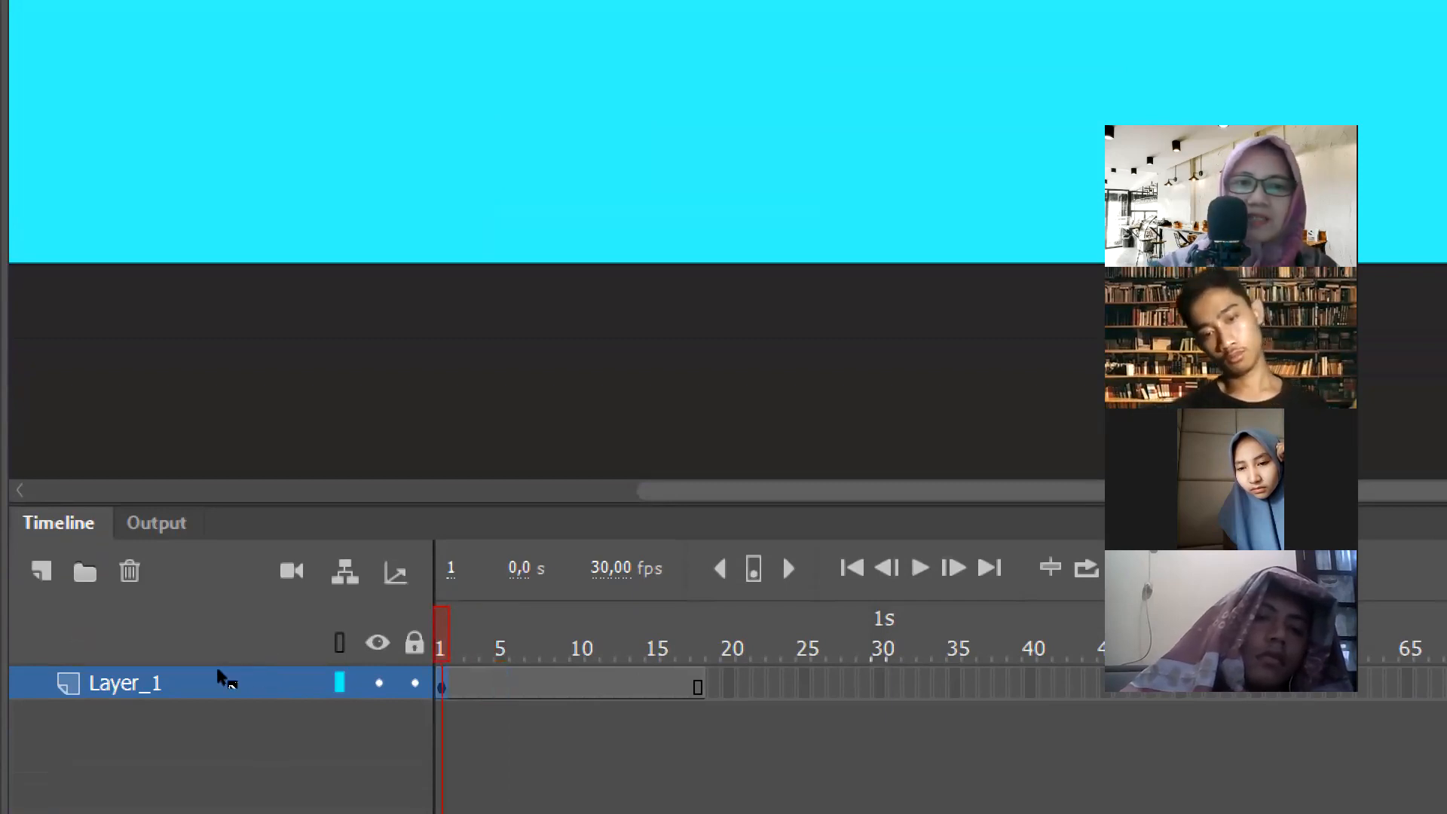
- Select the whole frame span of Layer_1 and move to its end at frame 18
{"action": "left_click", "coordinate": [219, 674]}
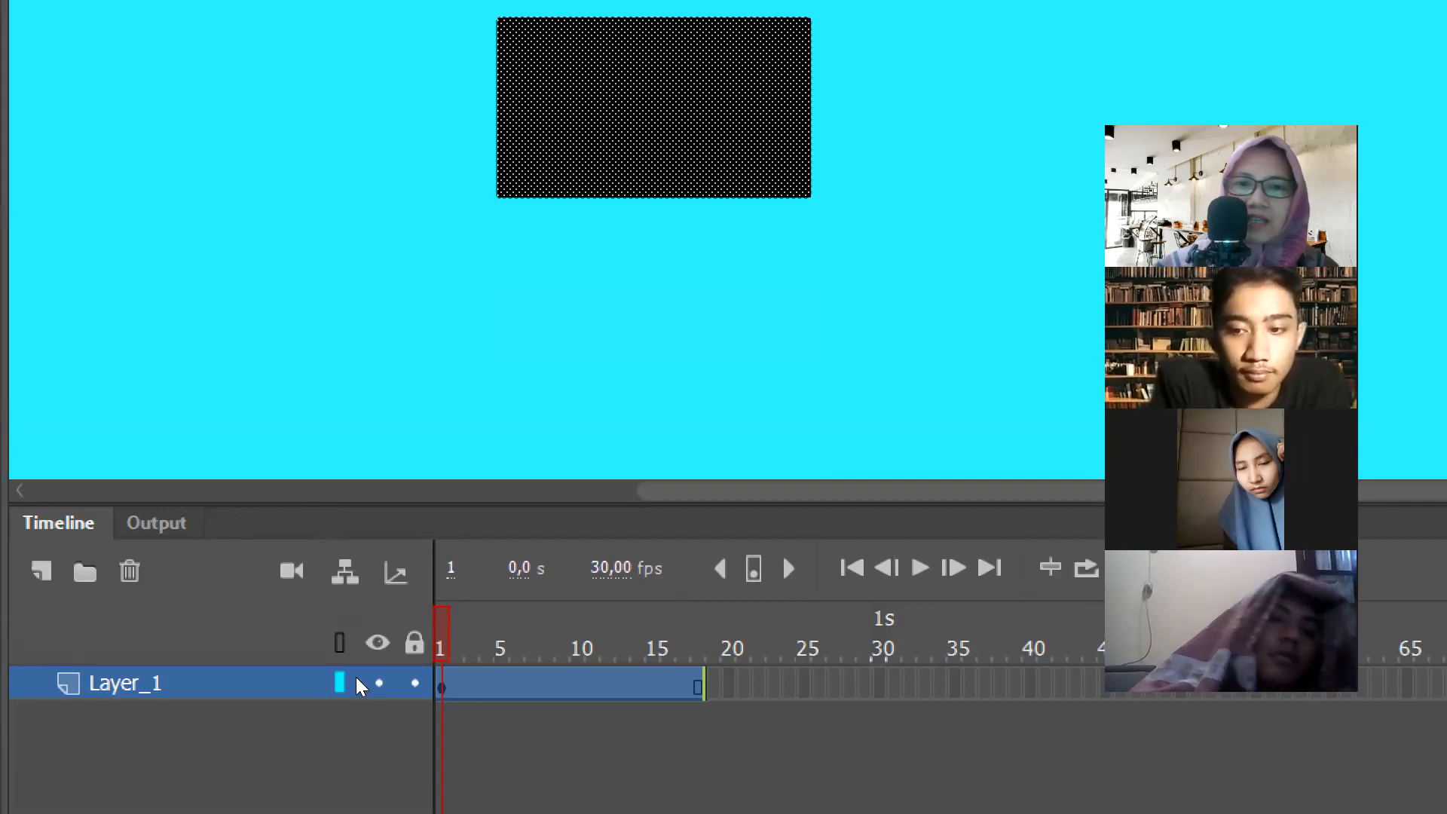
{"action": "left_click", "coordinate": [715, 683]}
{"action": "left_click", "coordinate": [668, 683]}
{"action": "left_click", "coordinate": [715, 683]}
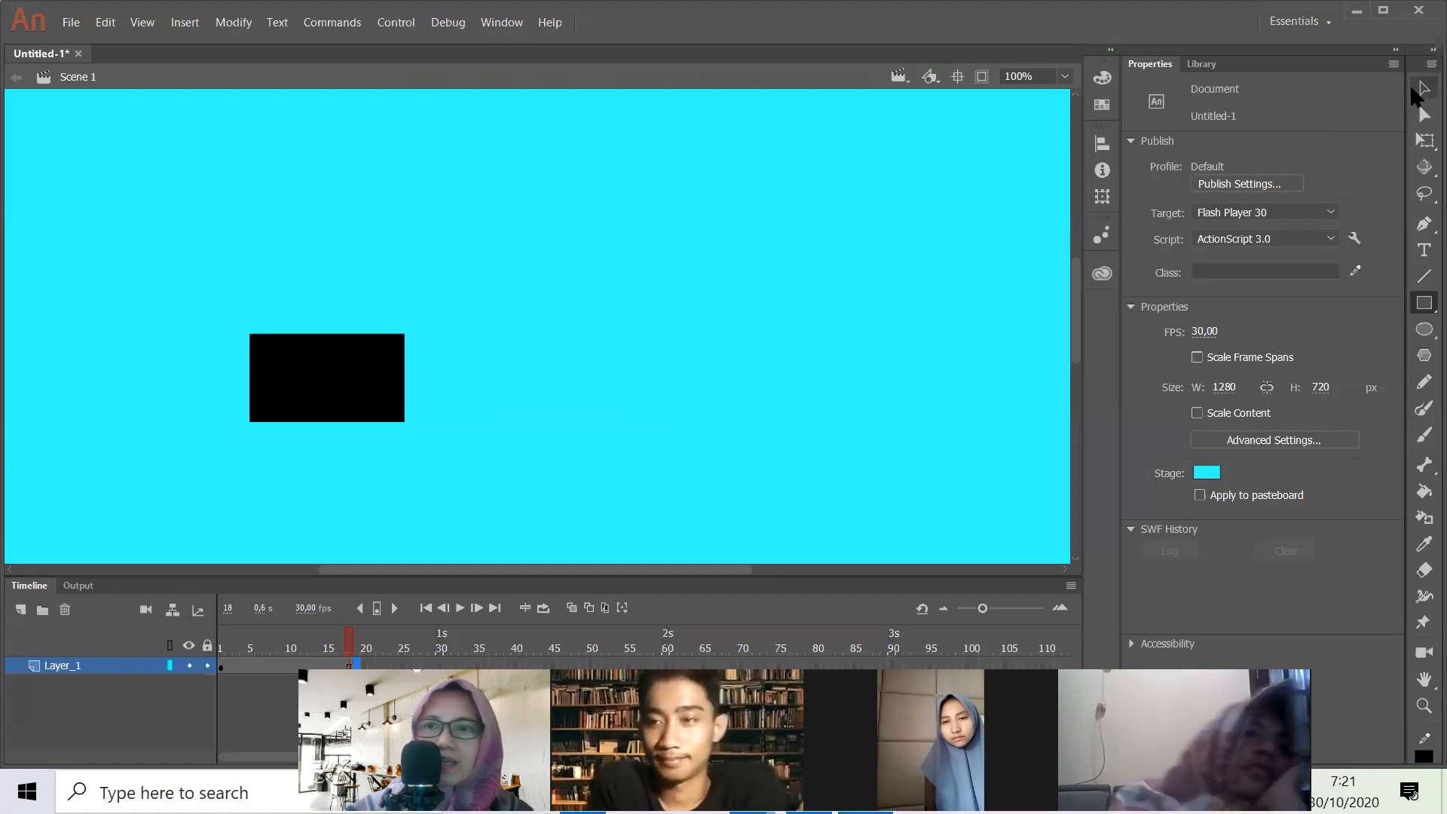
- Select the black rectangle together with its outline using the Selection Tool and move it sideways to about X 511
{"action": "left_click", "coordinate": [1416, 92]}
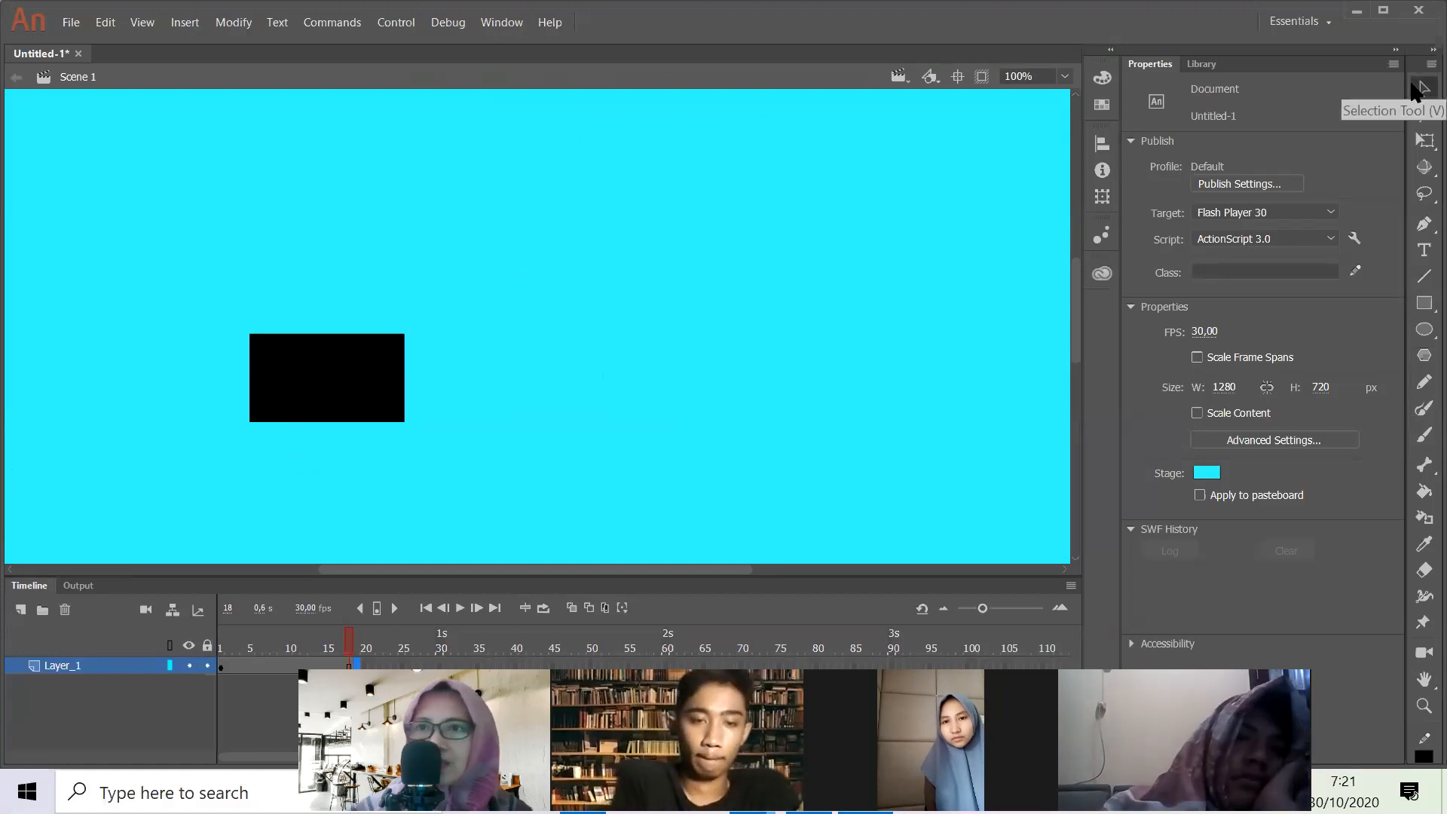
{"action": "left_click", "coordinate": [269, 350]}
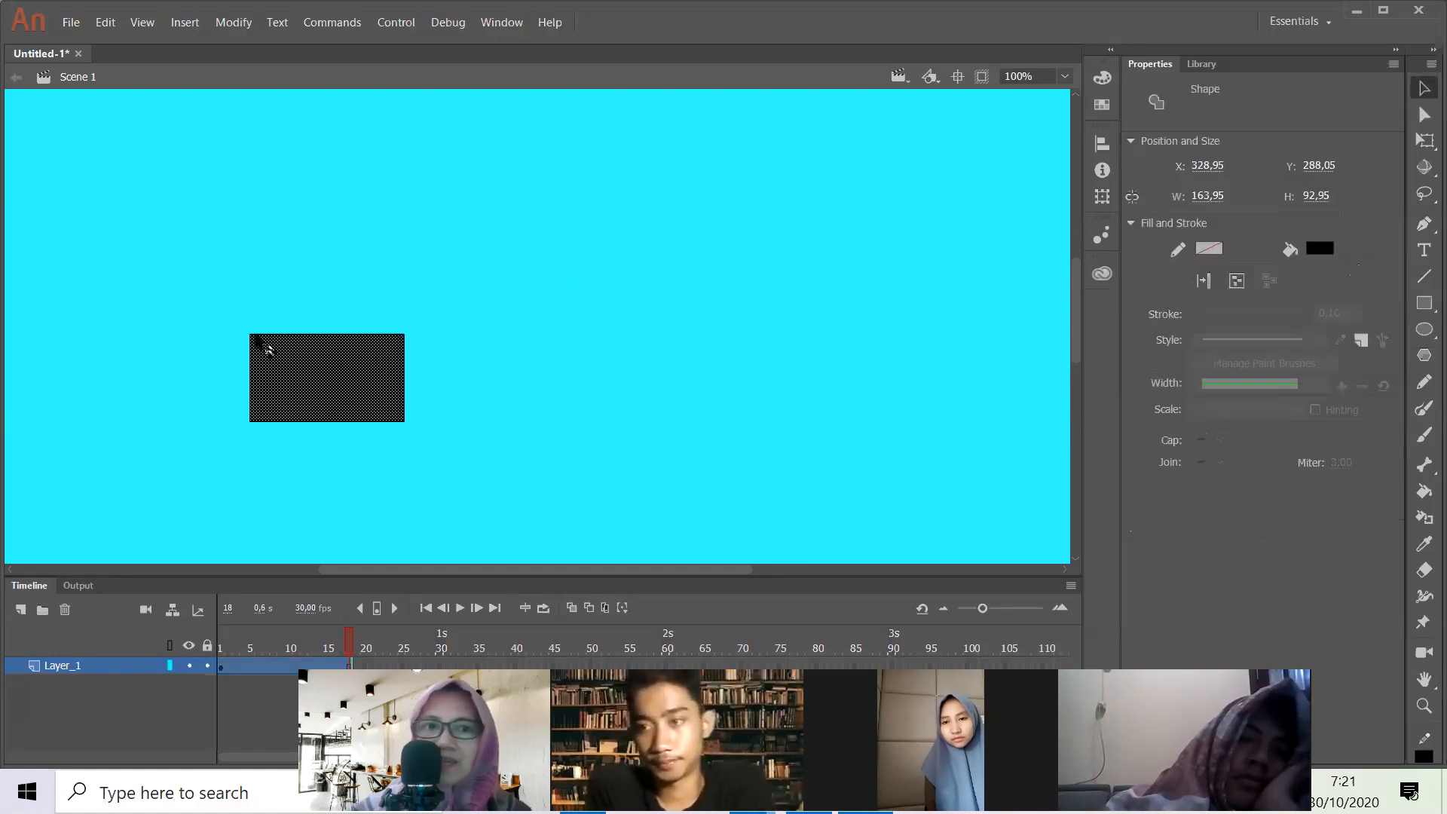
{"action": "left_click_drag", "start_coordinate": [219, 315], "coordinate": [435, 454]}
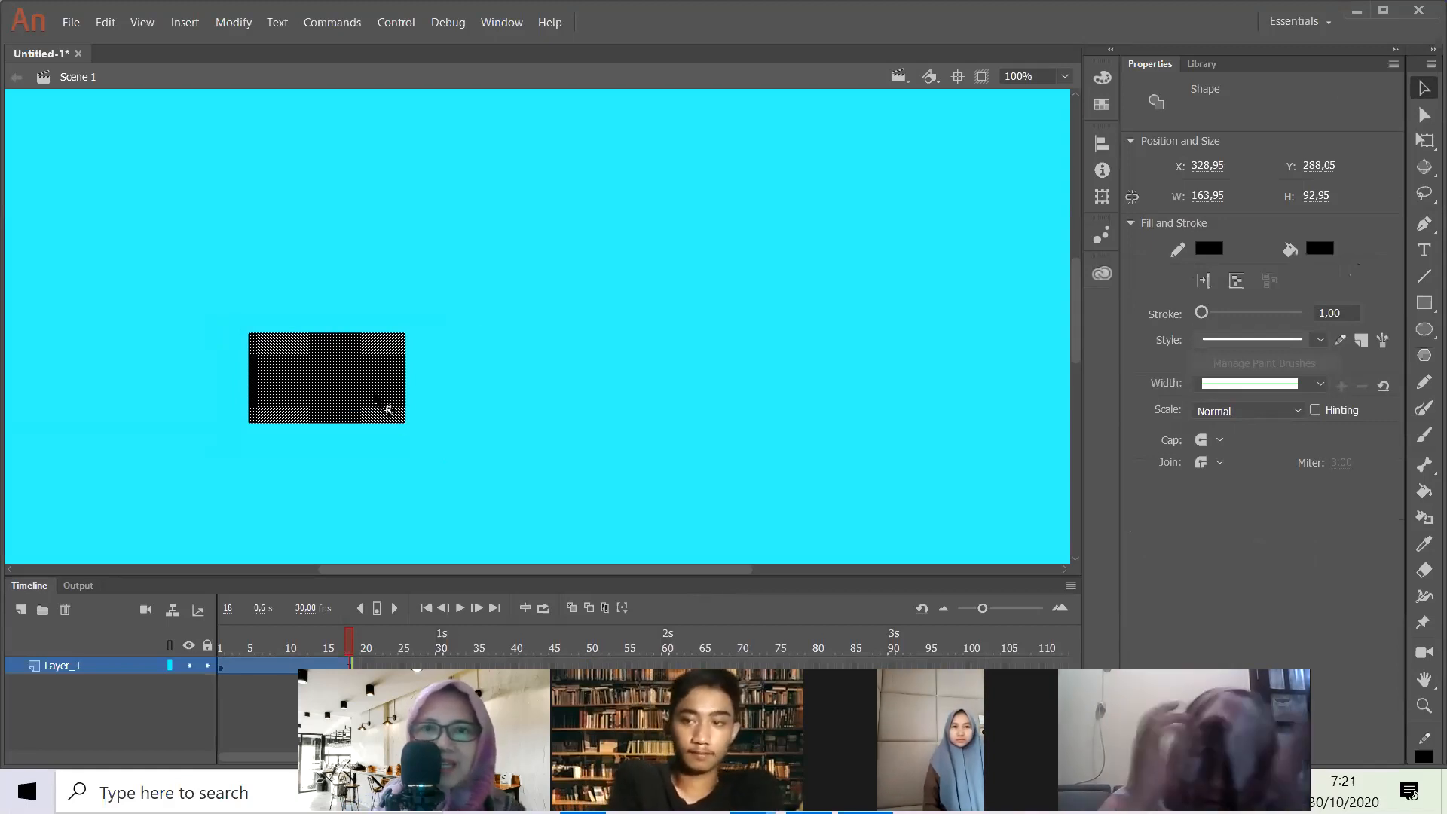
{"action": "left_click", "coordinate": [417, 393]}
{"action": "left_click_drag", "start_coordinate": [226, 316], "coordinate": [449, 443]}
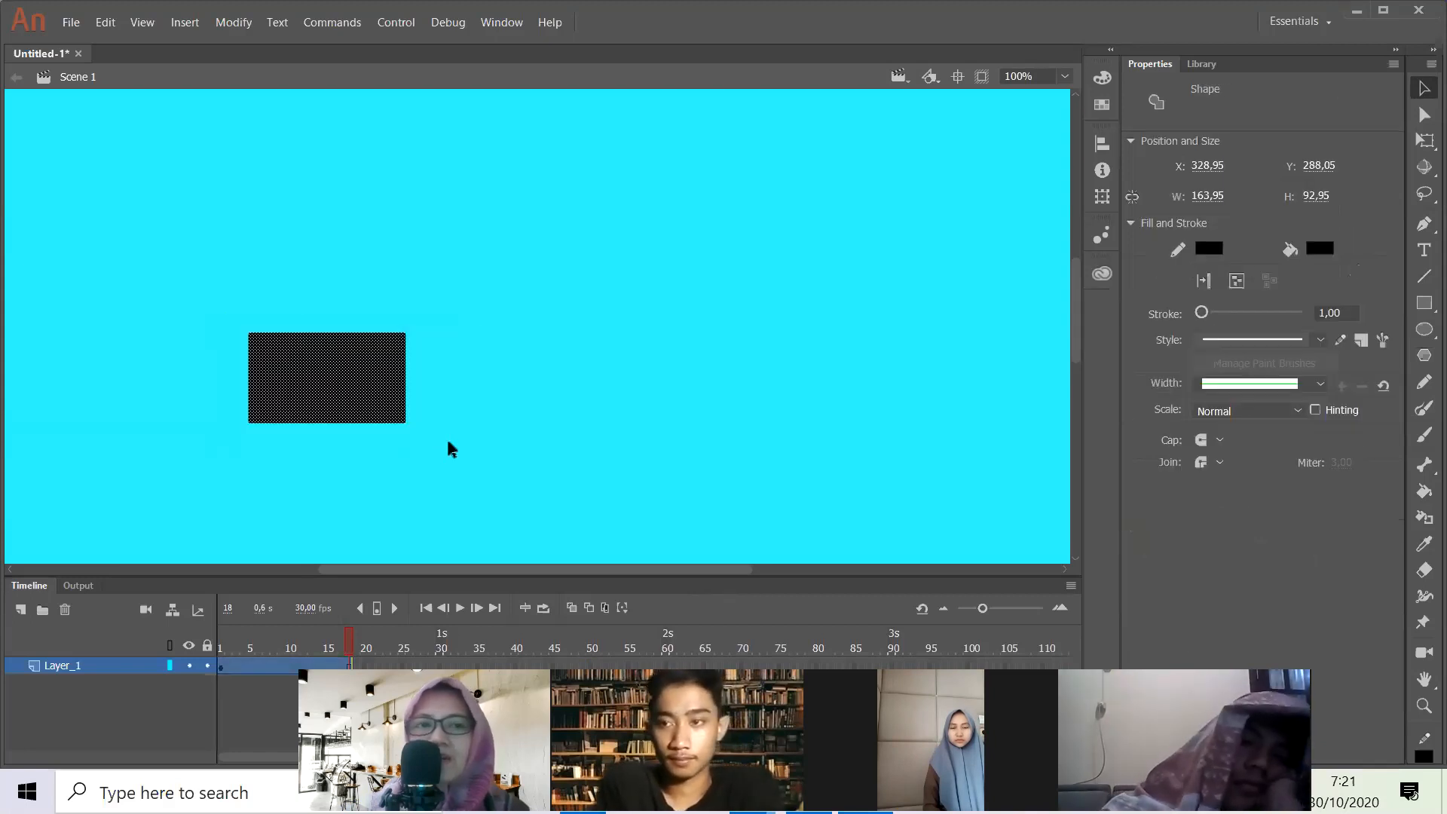
{"action": "left_click_drag", "start_coordinate": [361, 400], "coordinate": [533, 398]}
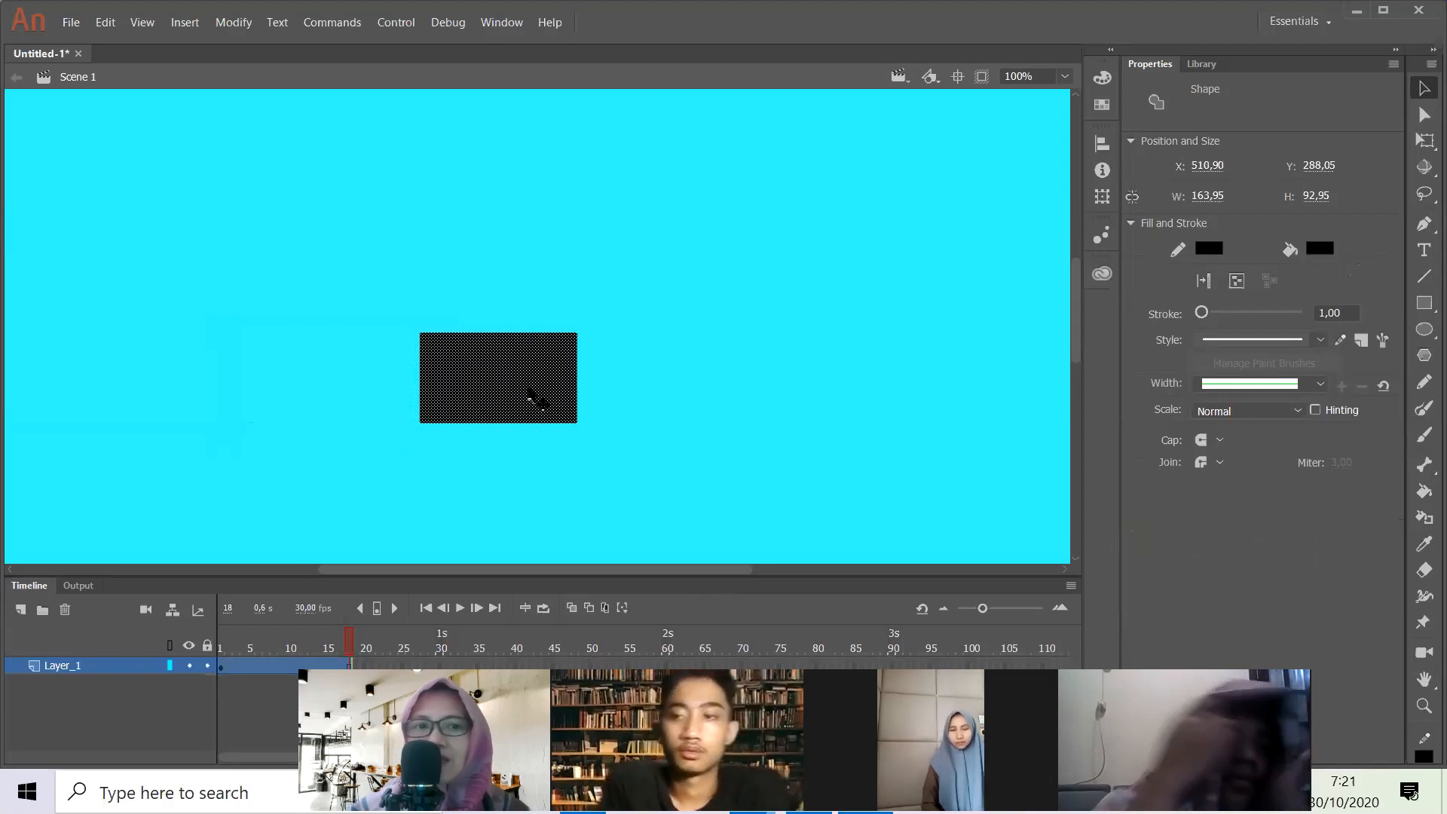
{"action": "left_click", "coordinate": [625, 376]}
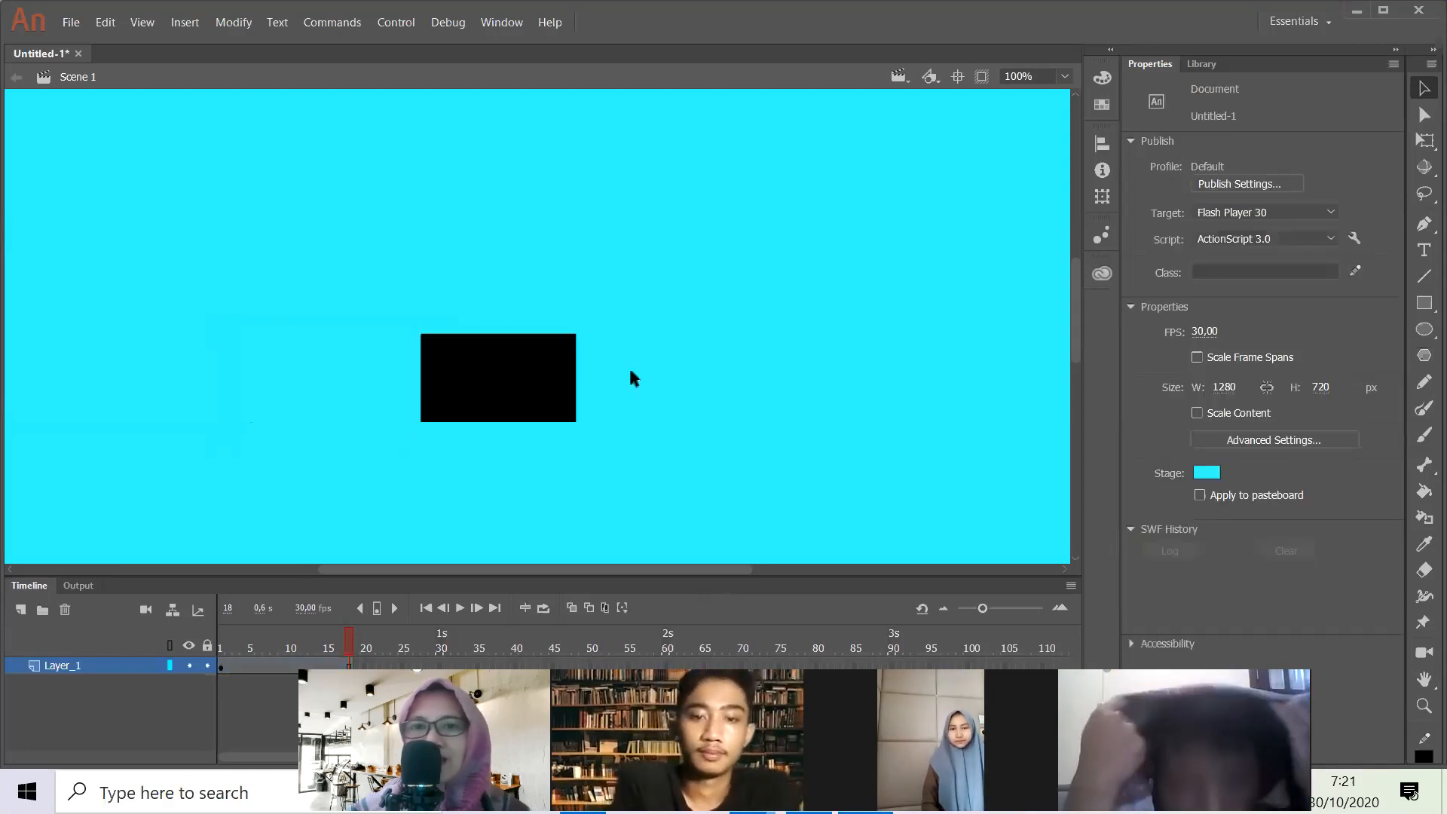
- Move only the black fill out of its outline to about X 716, Y 322, and bend the outline's upper edge into an arch
{"action": "left_click", "coordinate": [569, 412]}
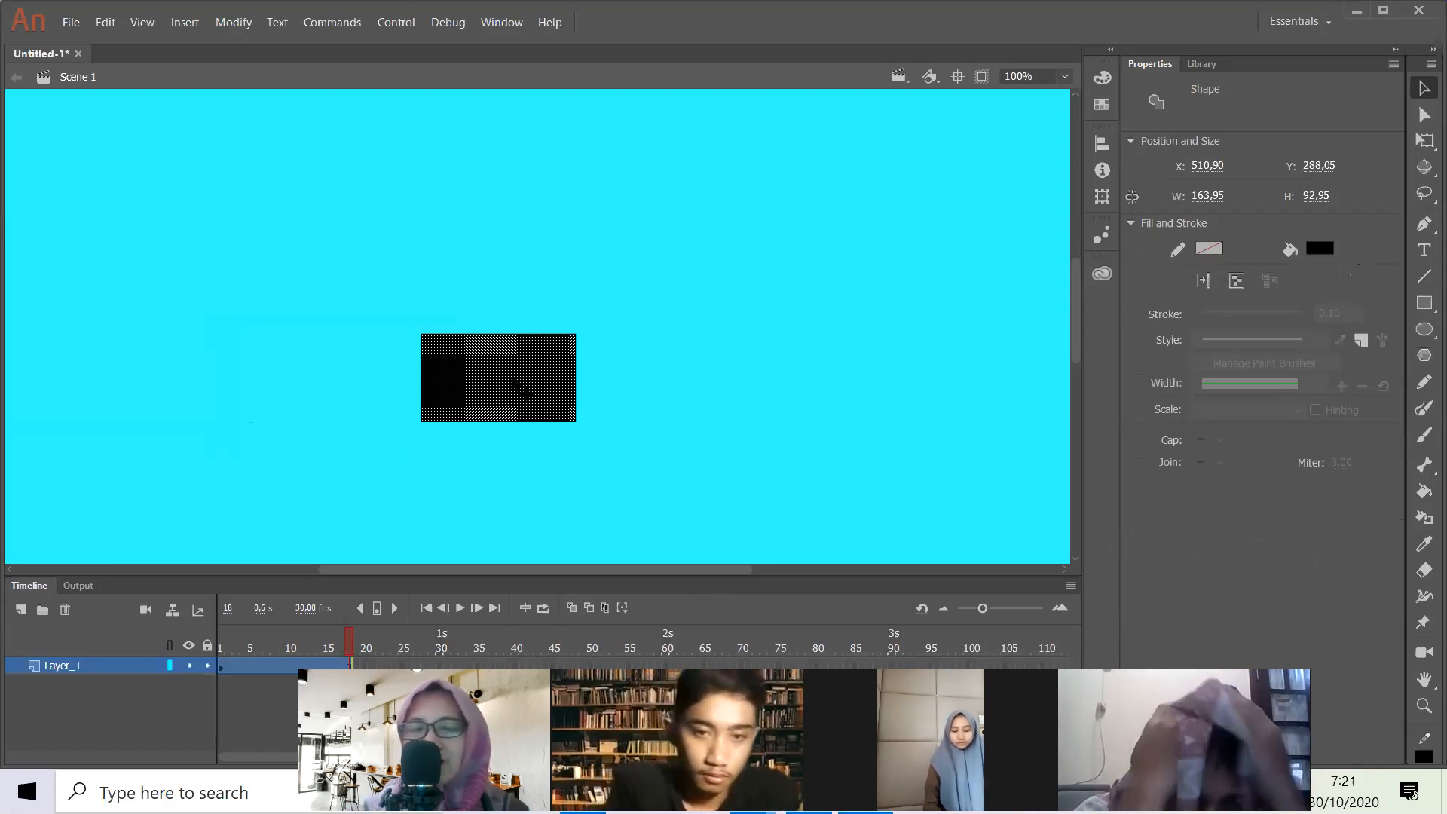
{"action": "left_click_drag", "start_coordinate": [513, 380], "coordinate": [707, 412]}
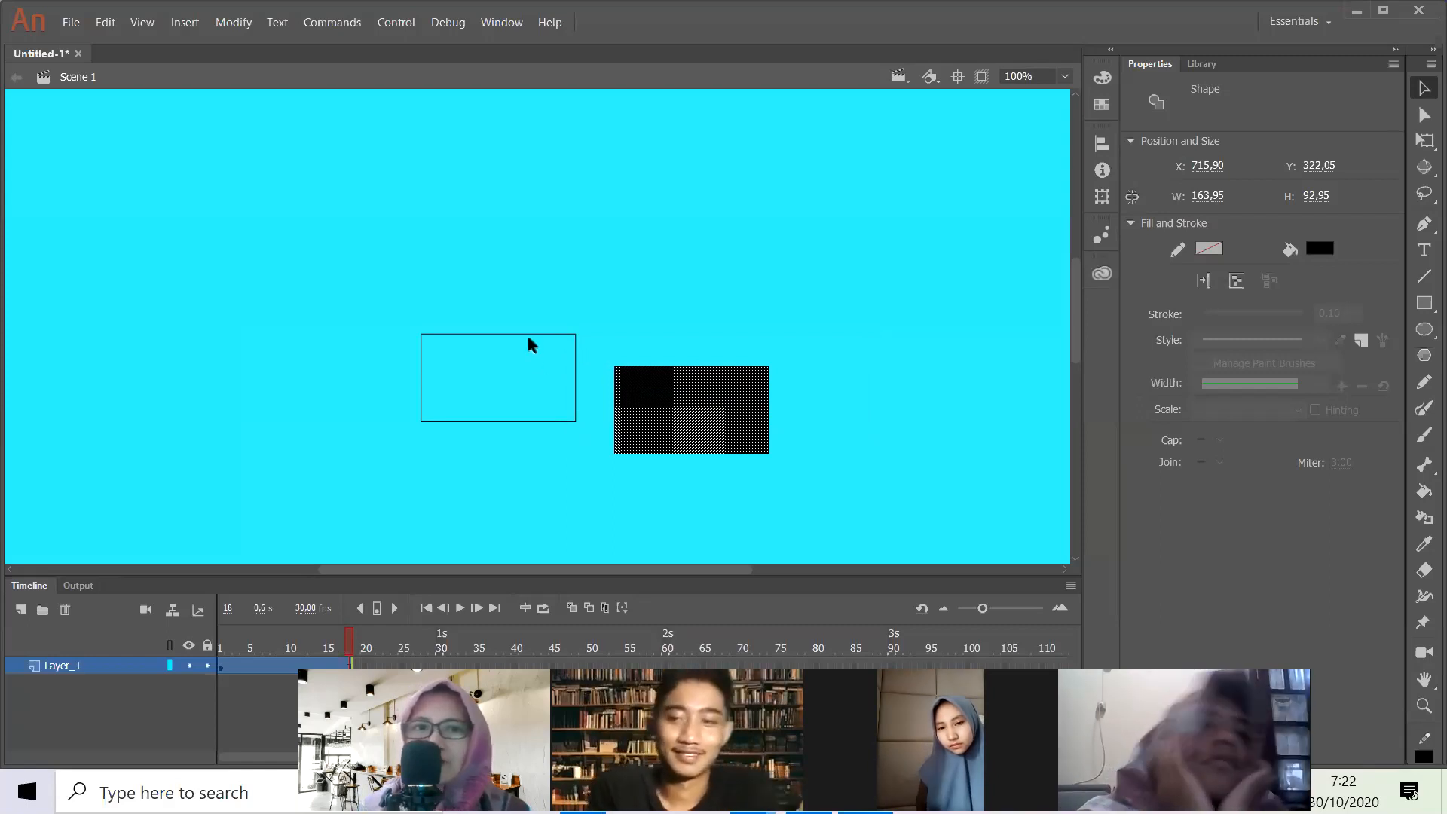
{"action": "left_click_drag", "start_coordinate": [529, 339], "coordinate": [544, 287]}
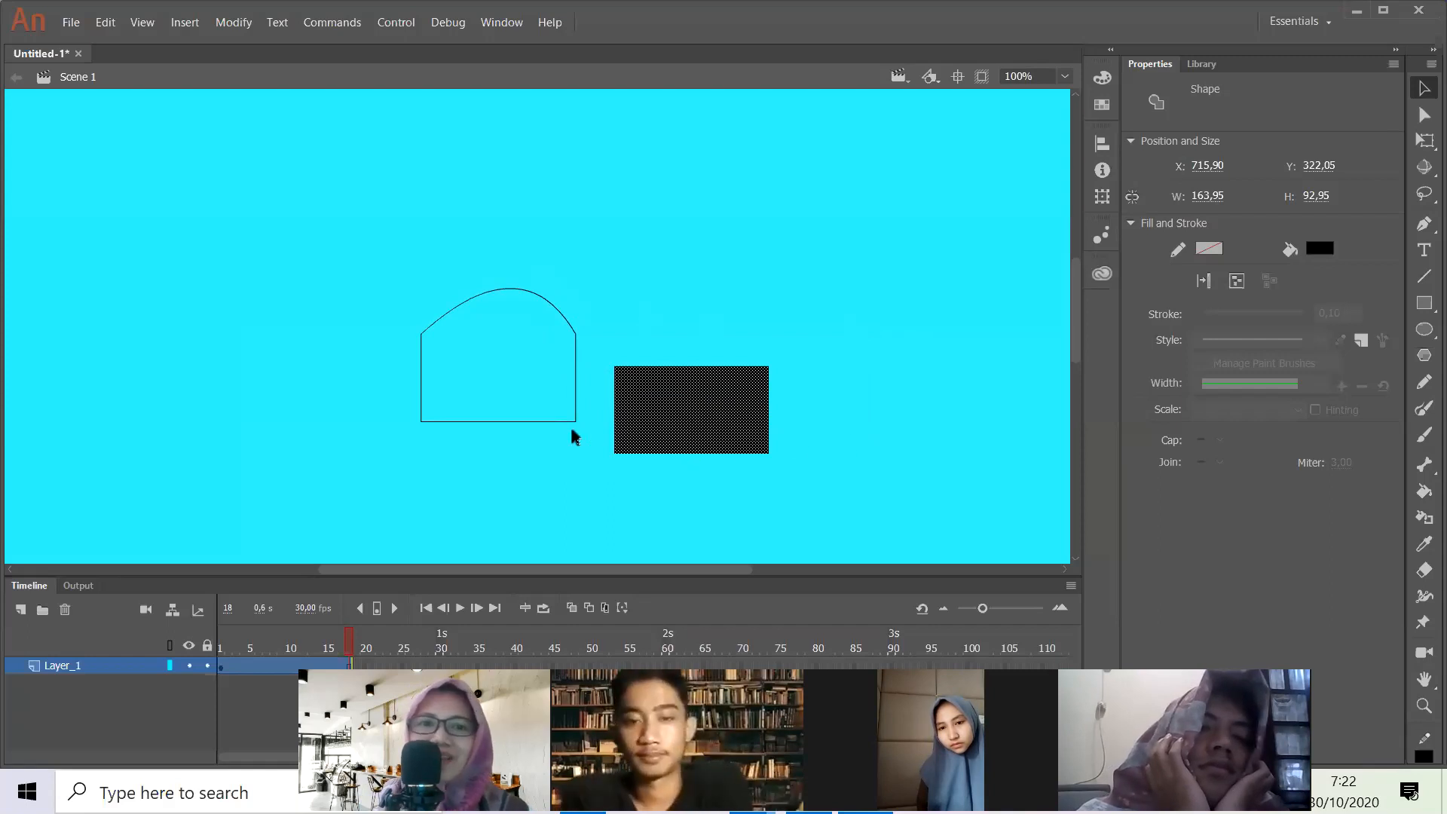
- Put the black fill back inside its outline and restore the arched upper edge to a straight line
{"action": "left_click", "coordinate": [806, 386]}
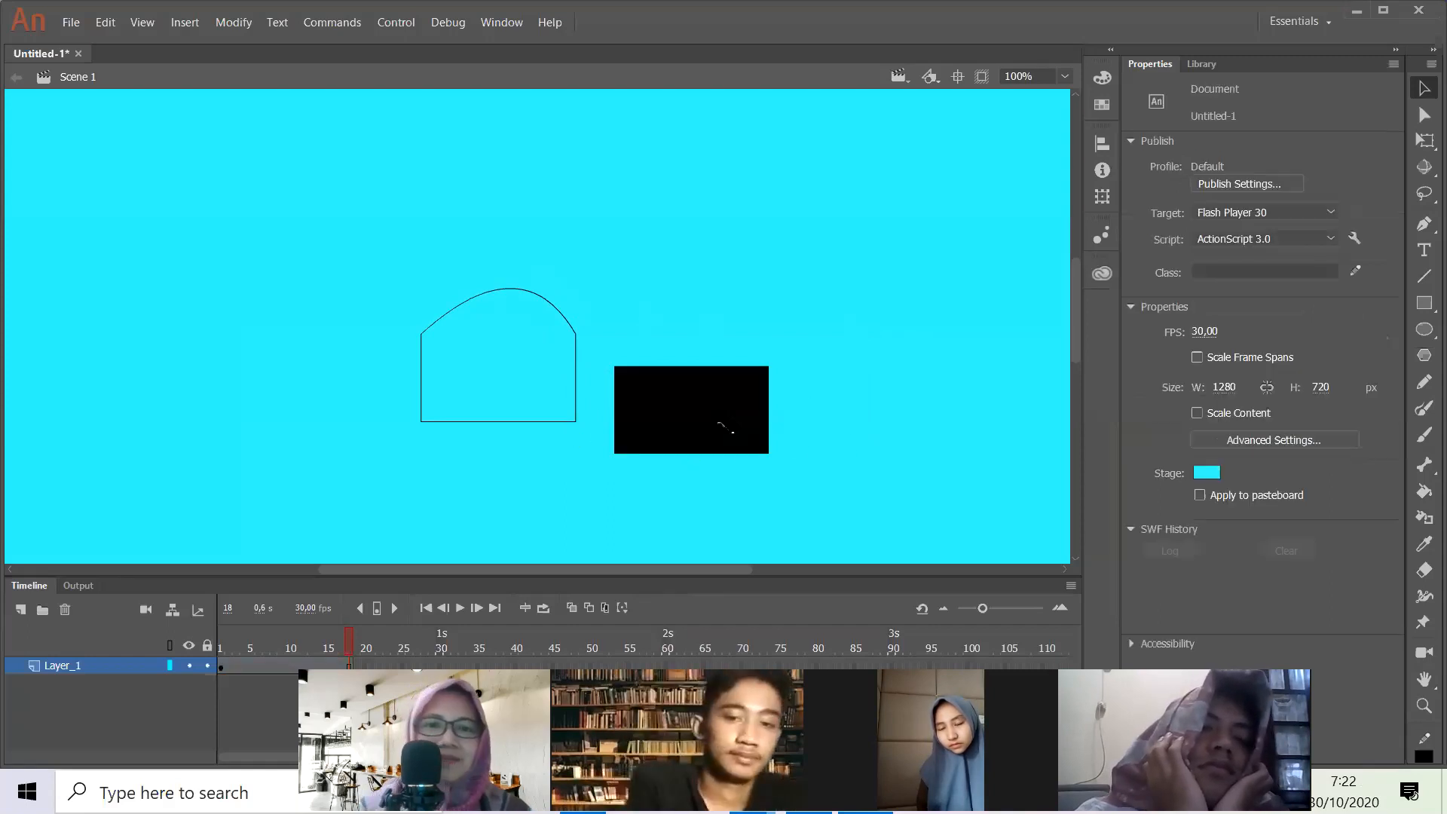
{"action": "left_click", "coordinate": [761, 392]}
{"action": "left_click_drag", "start_coordinate": [769, 369], "coordinate": [776, 355]}
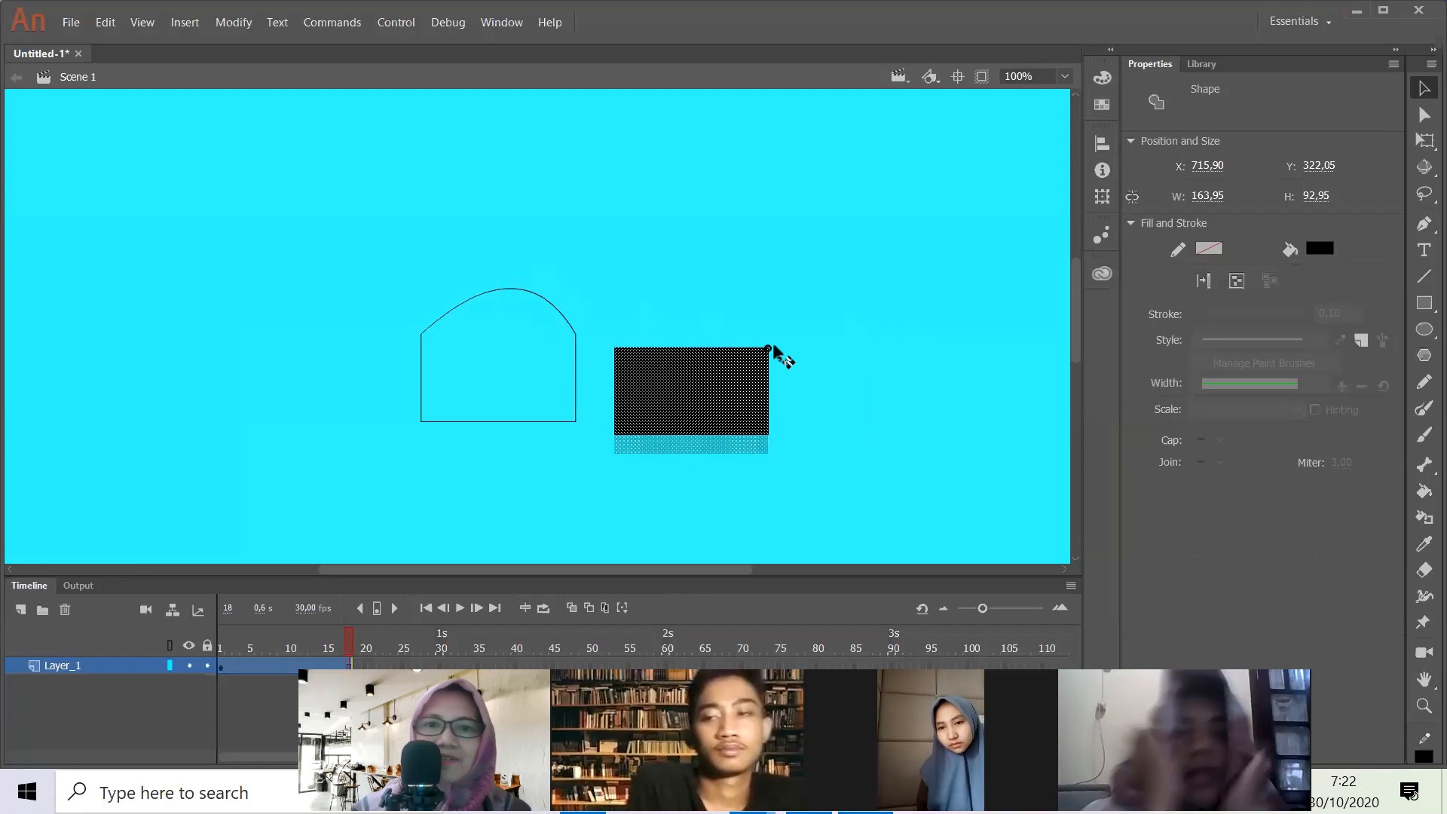
{"action": "left_click_drag", "start_coordinate": [737, 400], "coordinate": [543, 388]}
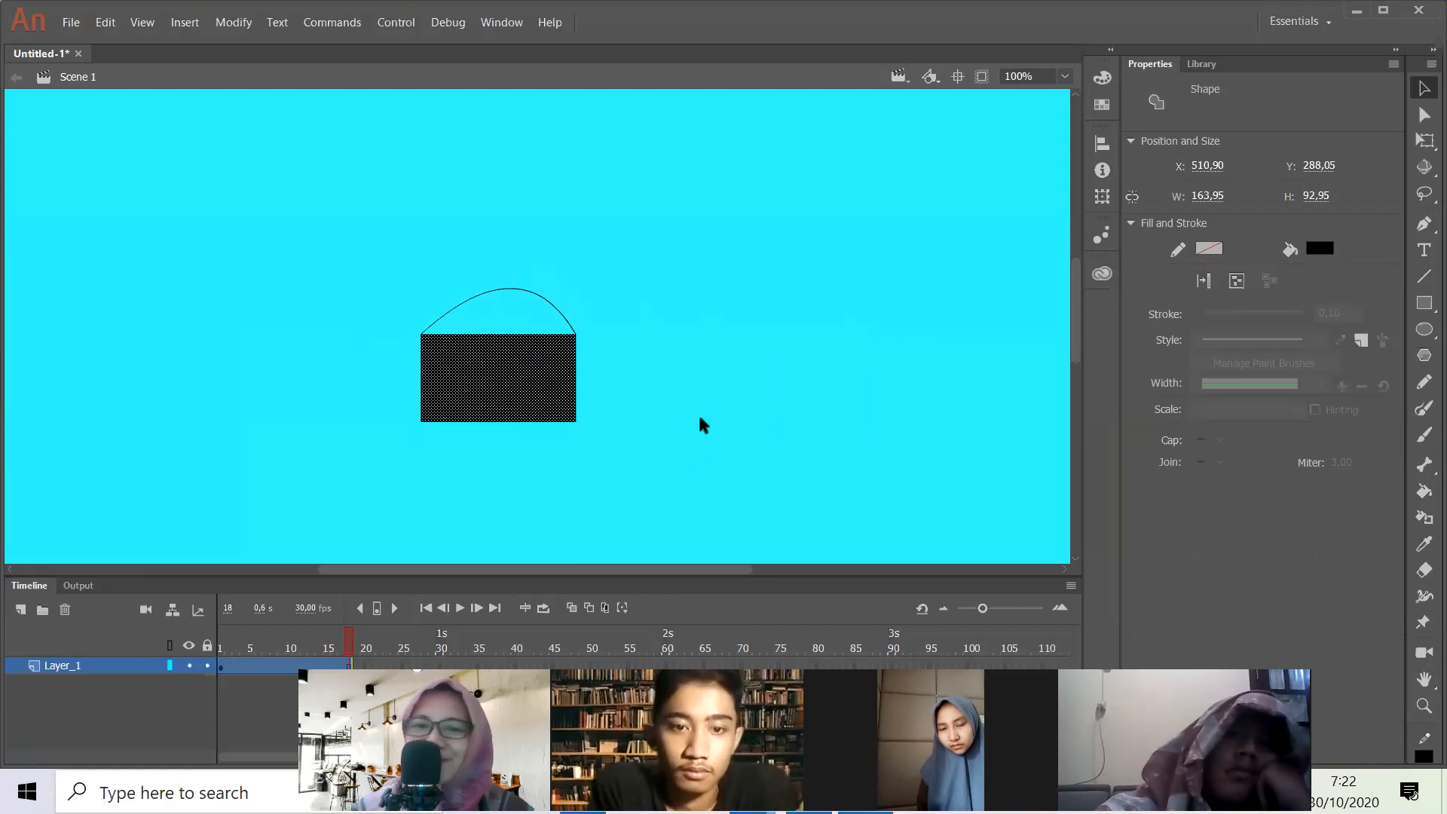
{"action": "left_click_drag", "start_coordinate": [521, 292], "coordinate": [530, 354]}
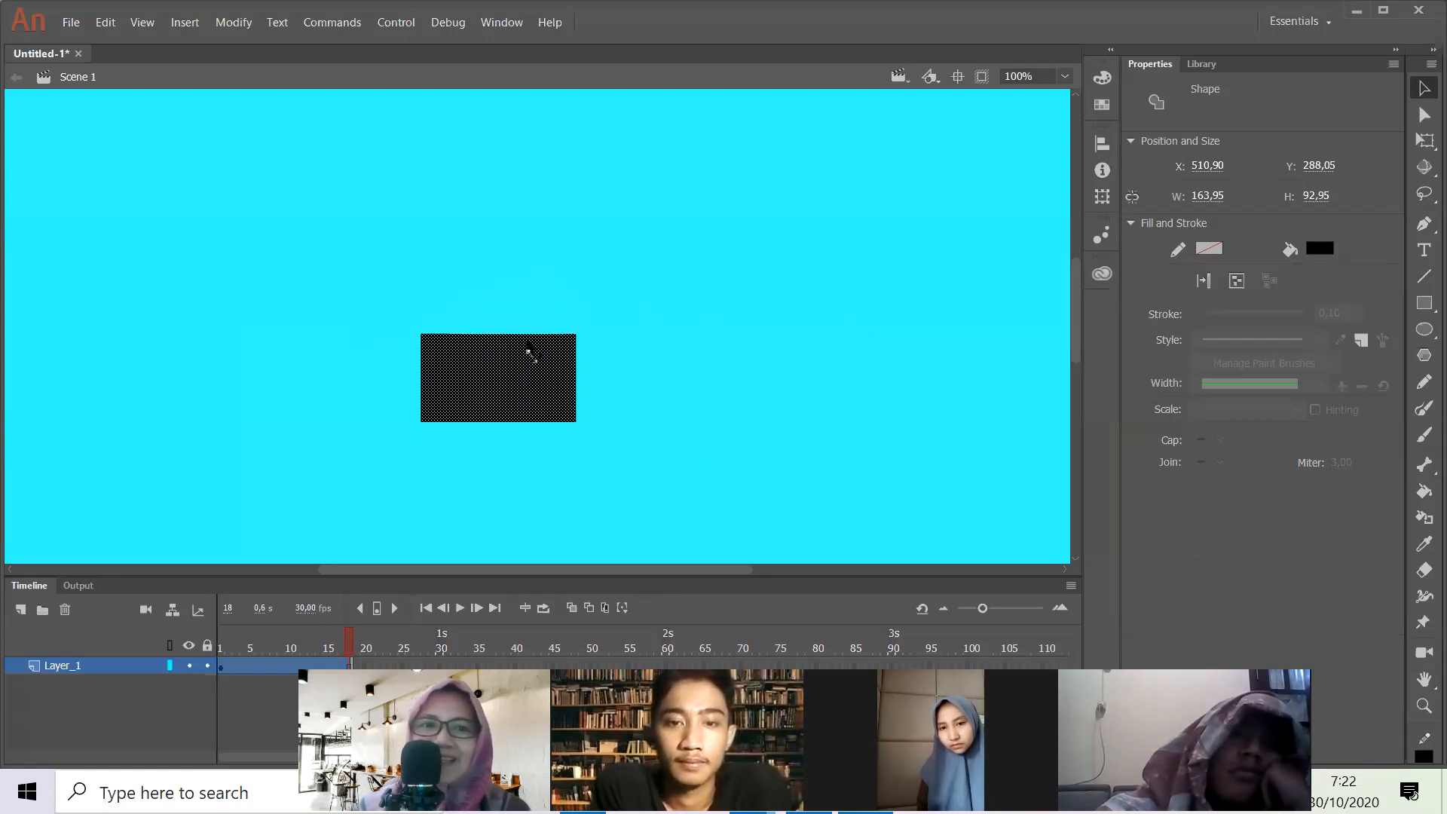
- Recolour only the rectangle's fill, trying purple before choosing pink, and deselect it
{"action": "left_click", "coordinate": [654, 359]}
{"action": "left_click", "coordinate": [559, 407]}
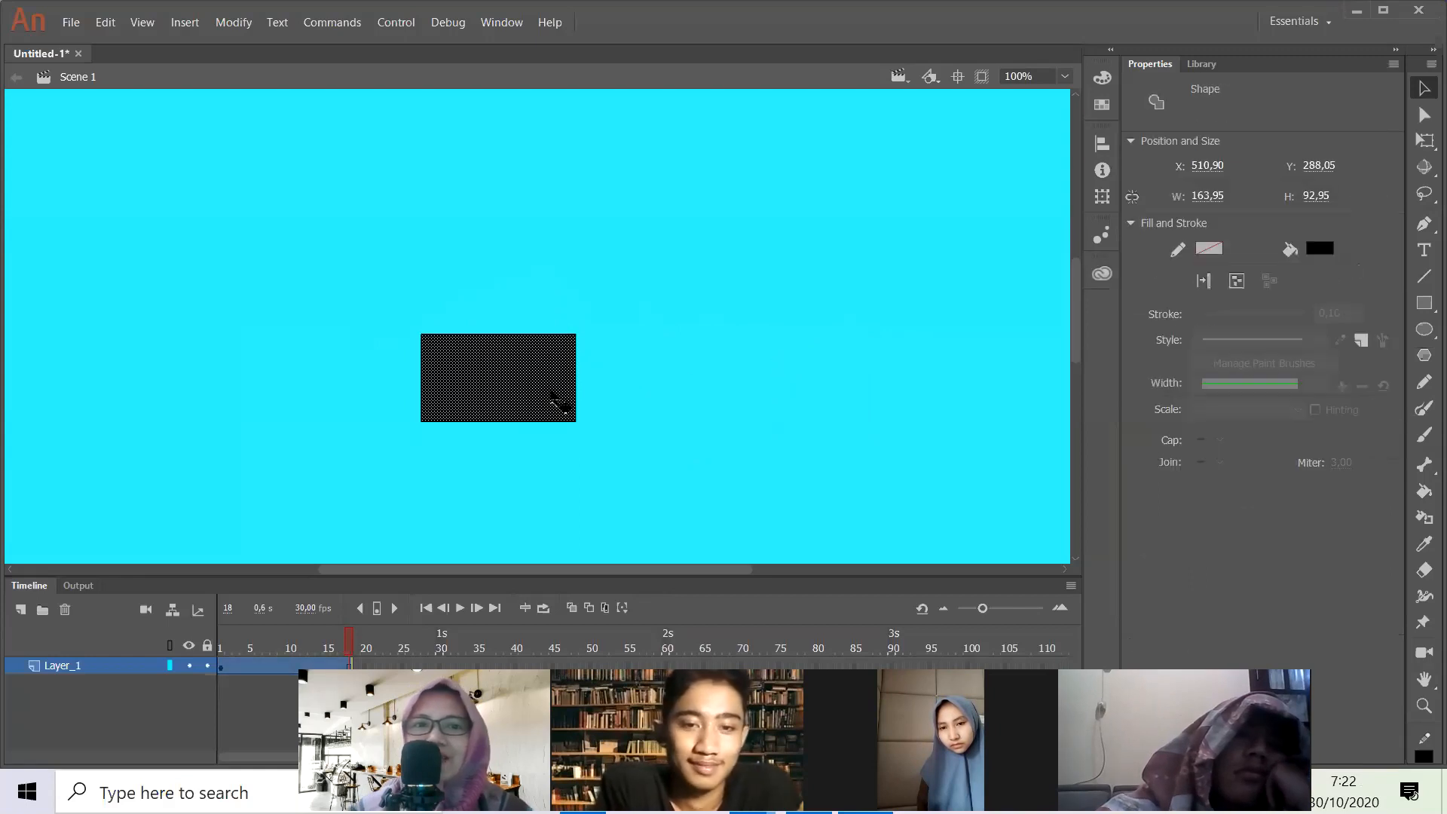
{"action": "left_click", "coordinate": [1316, 251]}
{"action": "left_click", "coordinate": [1242, 314]}
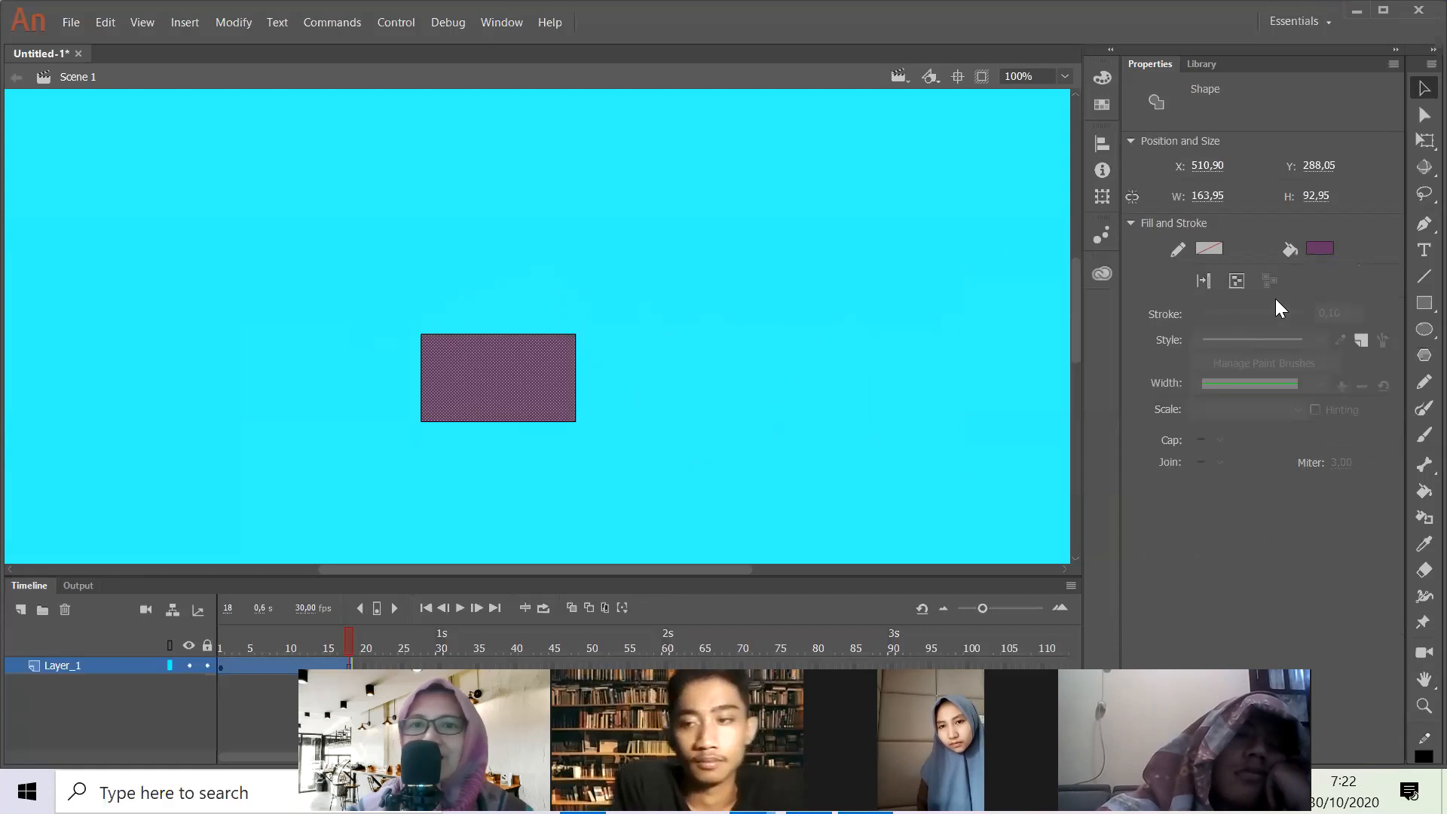
{"action": "left_click", "coordinate": [1320, 249]}
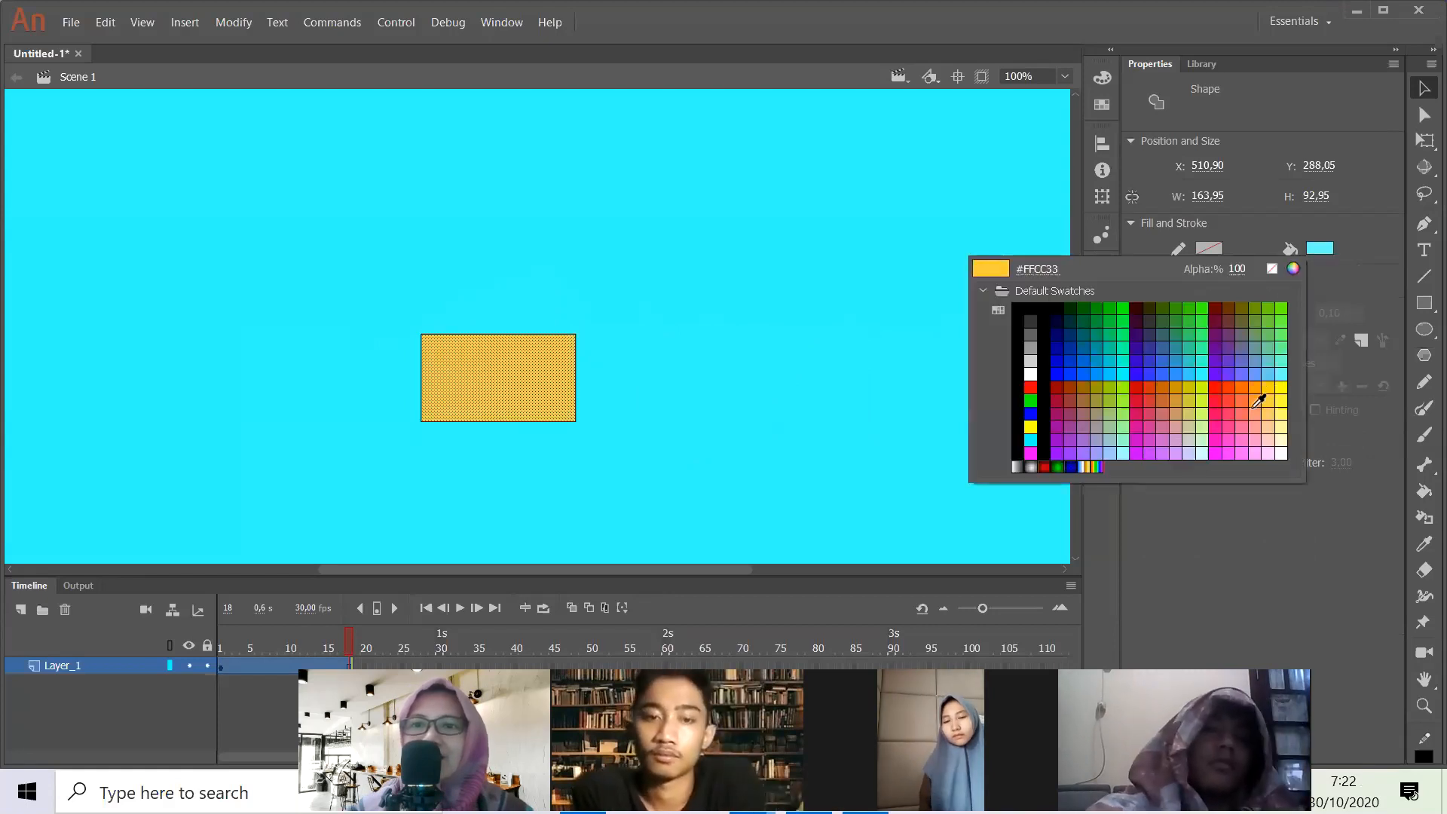
{"action": "left_click", "coordinate": [1169, 420]}
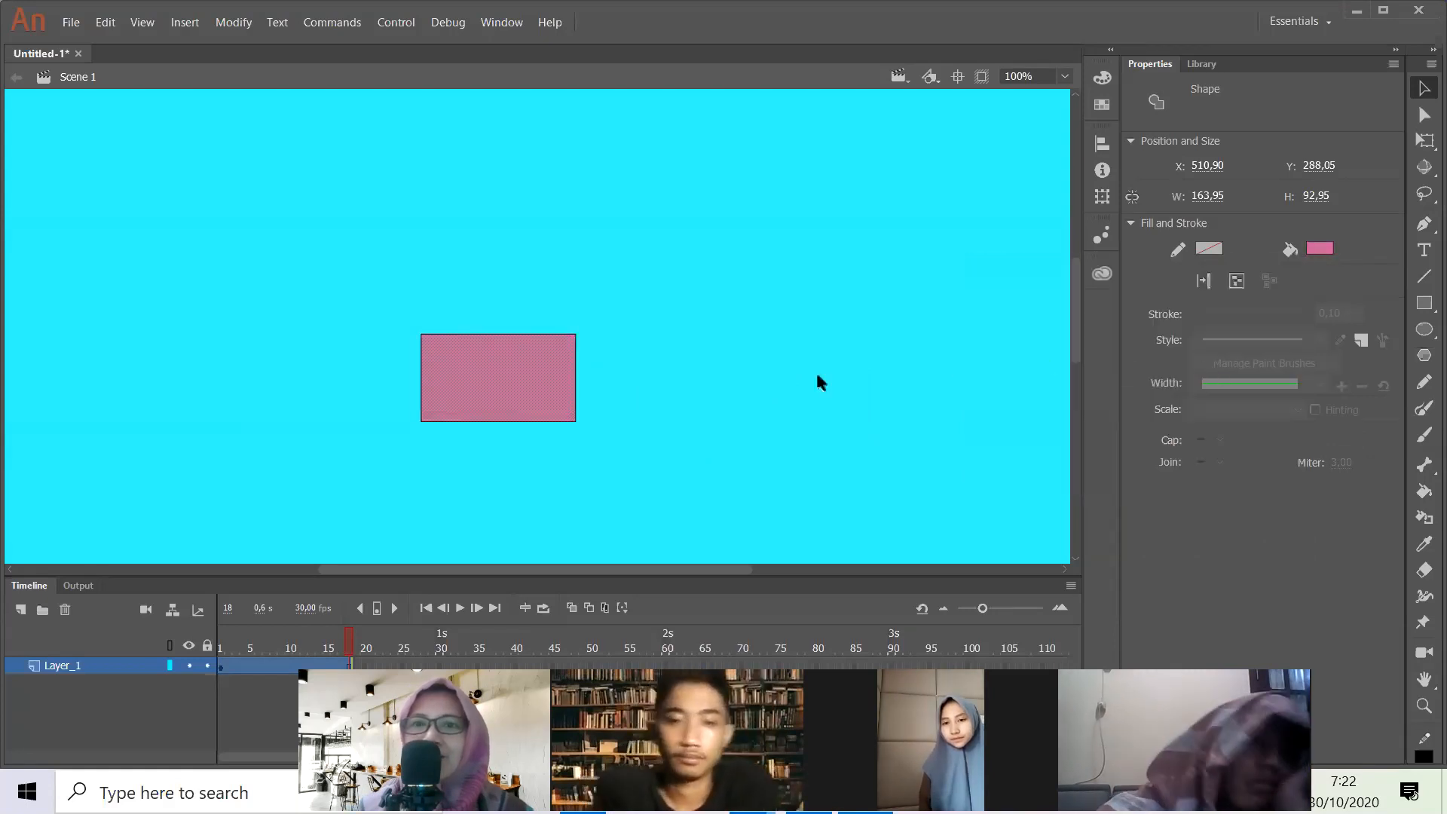
{"action": "left_click", "coordinate": [638, 398]}
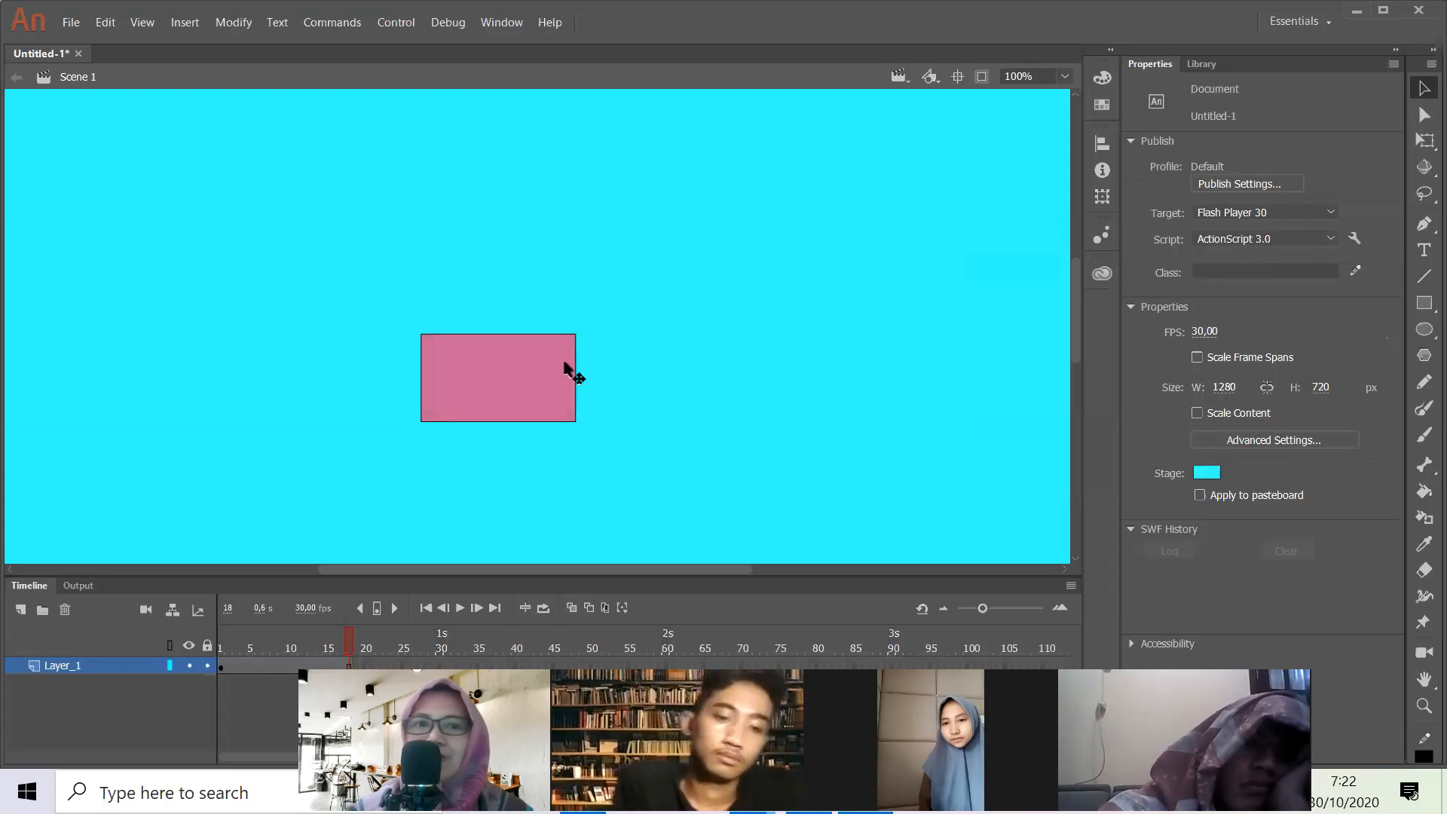
- Set the stroke colour of the rectangle's upper edge alone to blue #0033FF and deselect it
{"action": "left_click", "coordinate": [537, 335]}
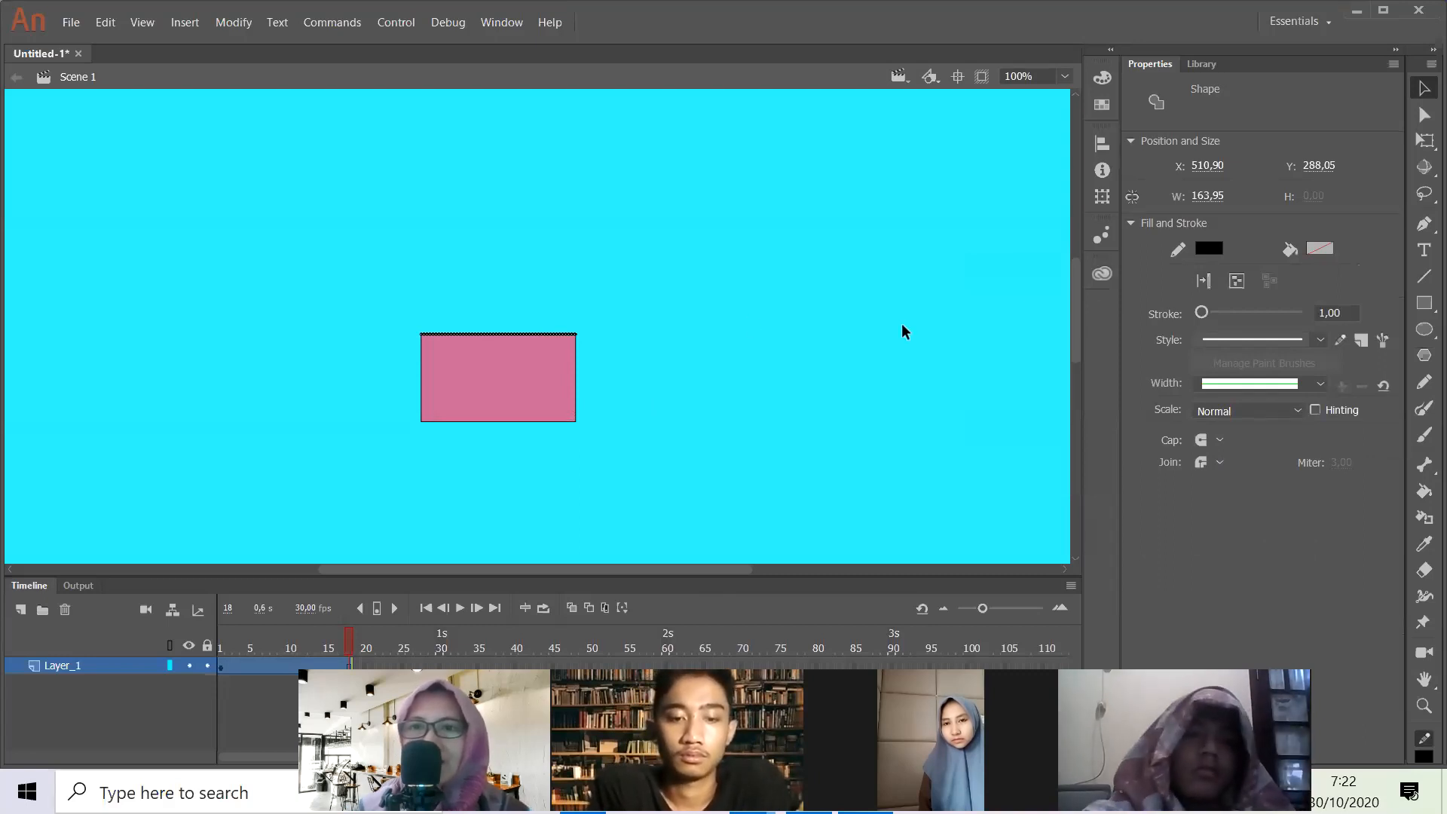
{"action": "left_click", "coordinate": [1209, 249]}
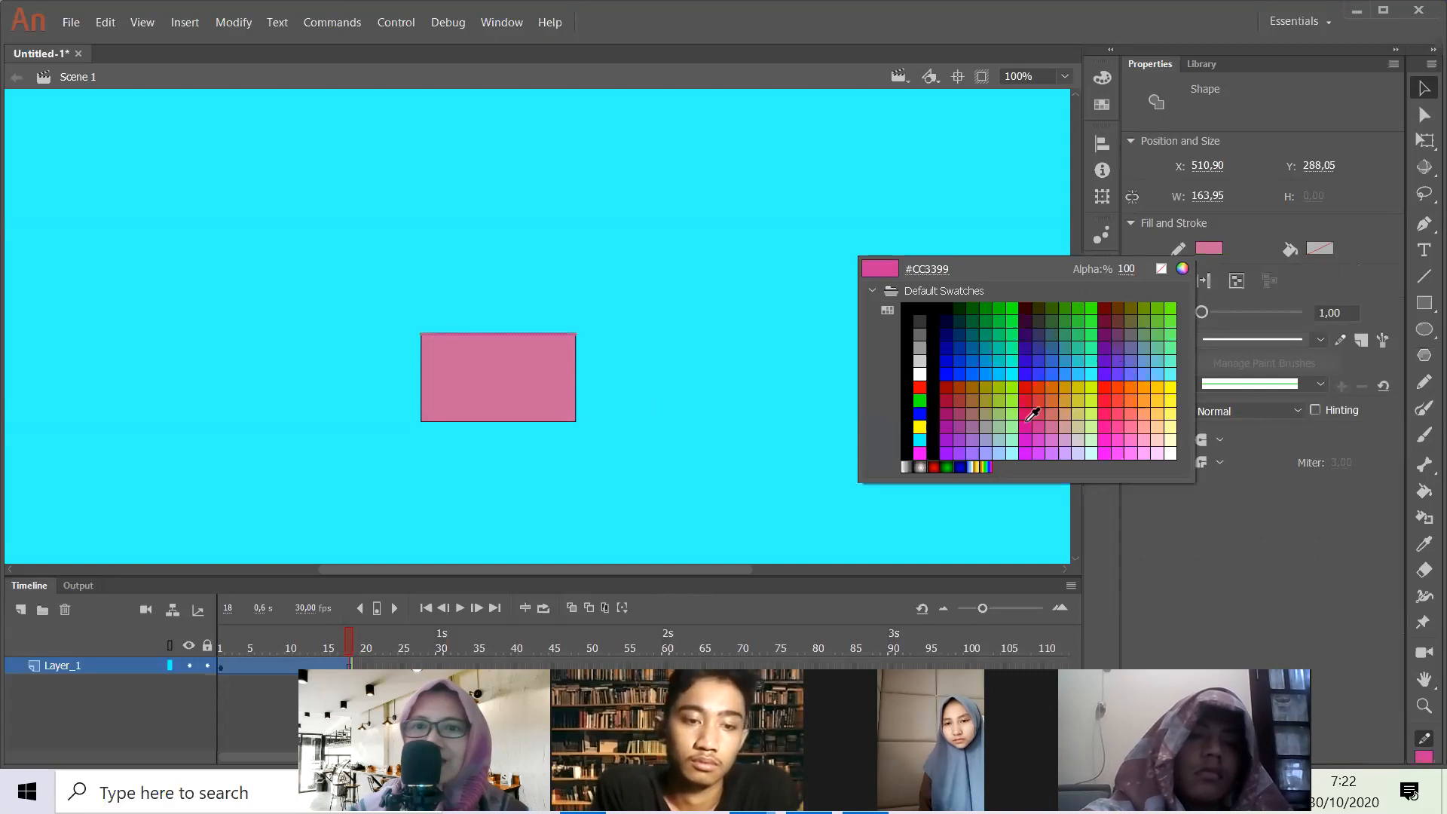
{"action": "left_click", "coordinate": [965, 369]}
{"action": "left_click", "coordinate": [786, 434]}
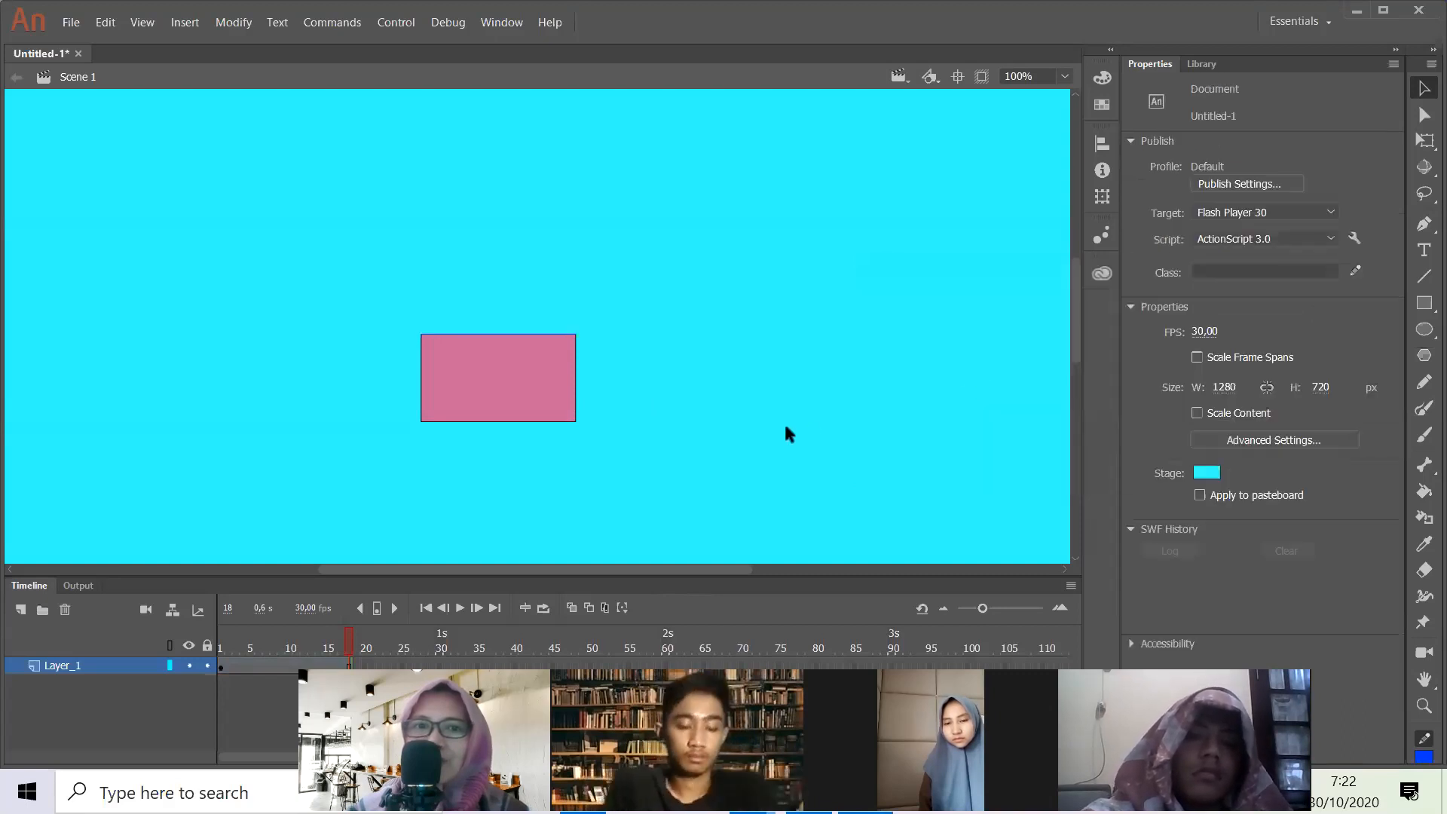
- Select the rectangle's three remaining black edges together and set their stroke colour to the same blue
{"action": "left_click", "coordinate": [556, 336]}
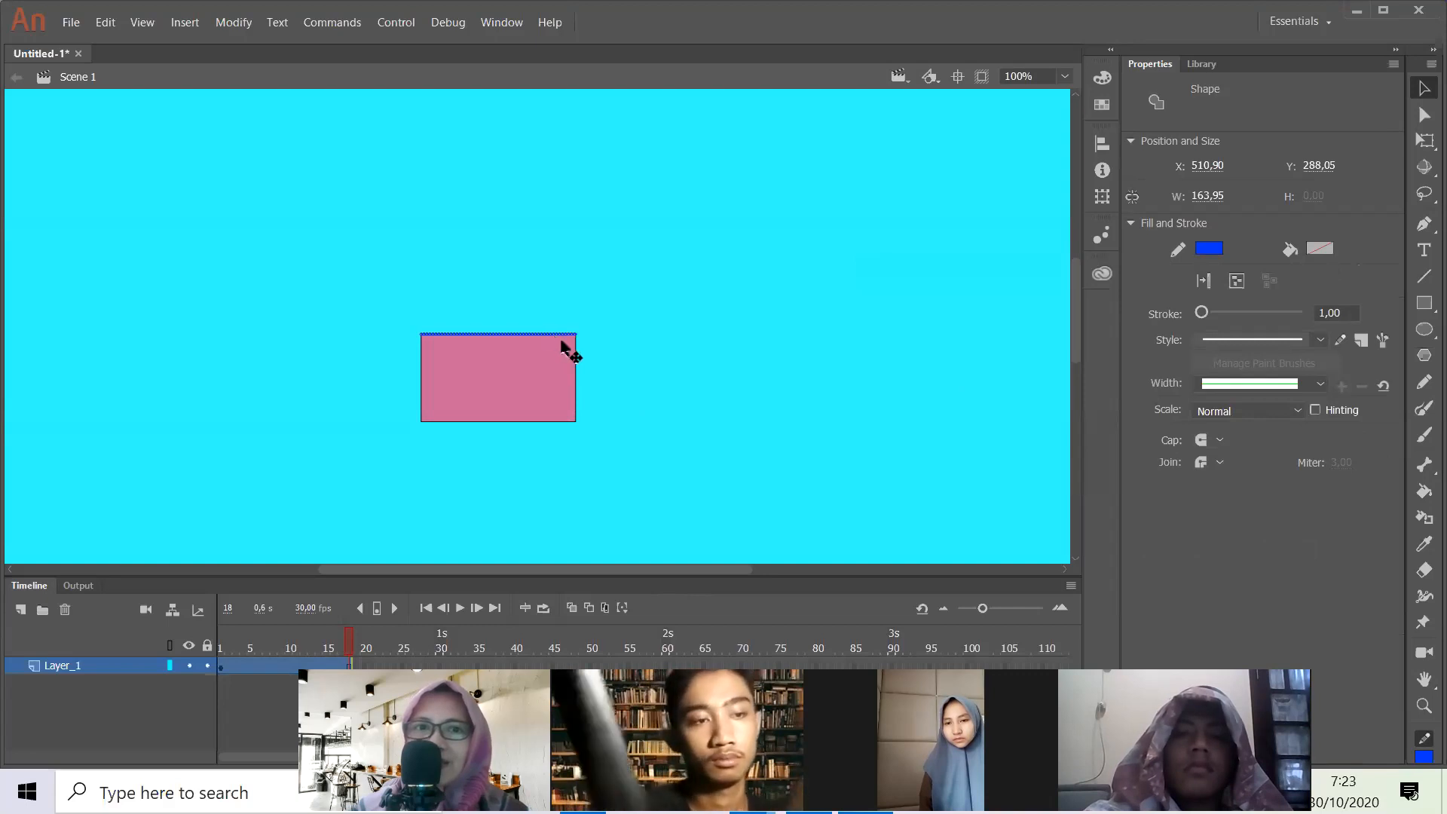
{"action": "double_click", "coordinate": [577, 366]}
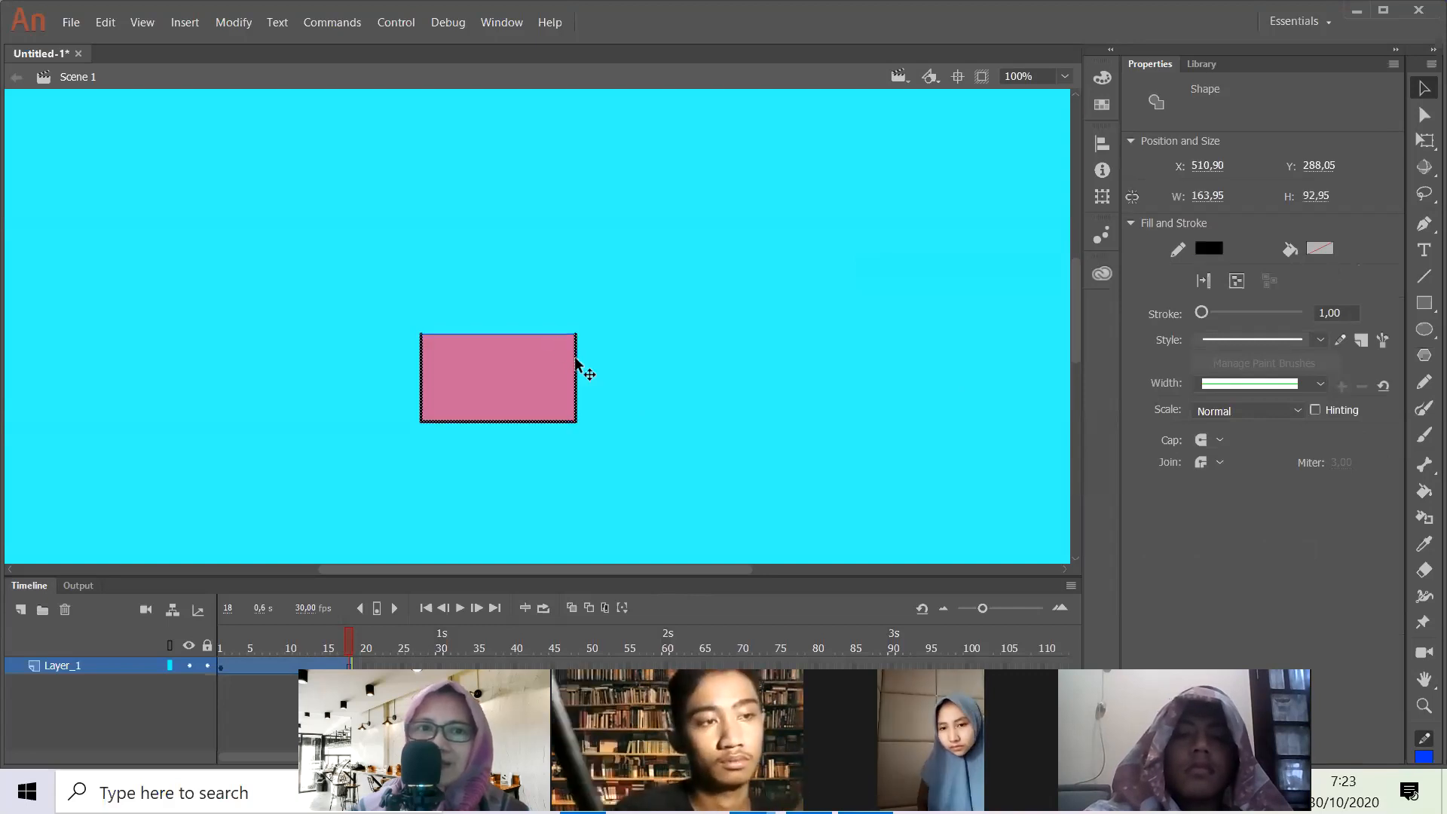
{"action": "left_click", "coordinate": [1209, 250]}
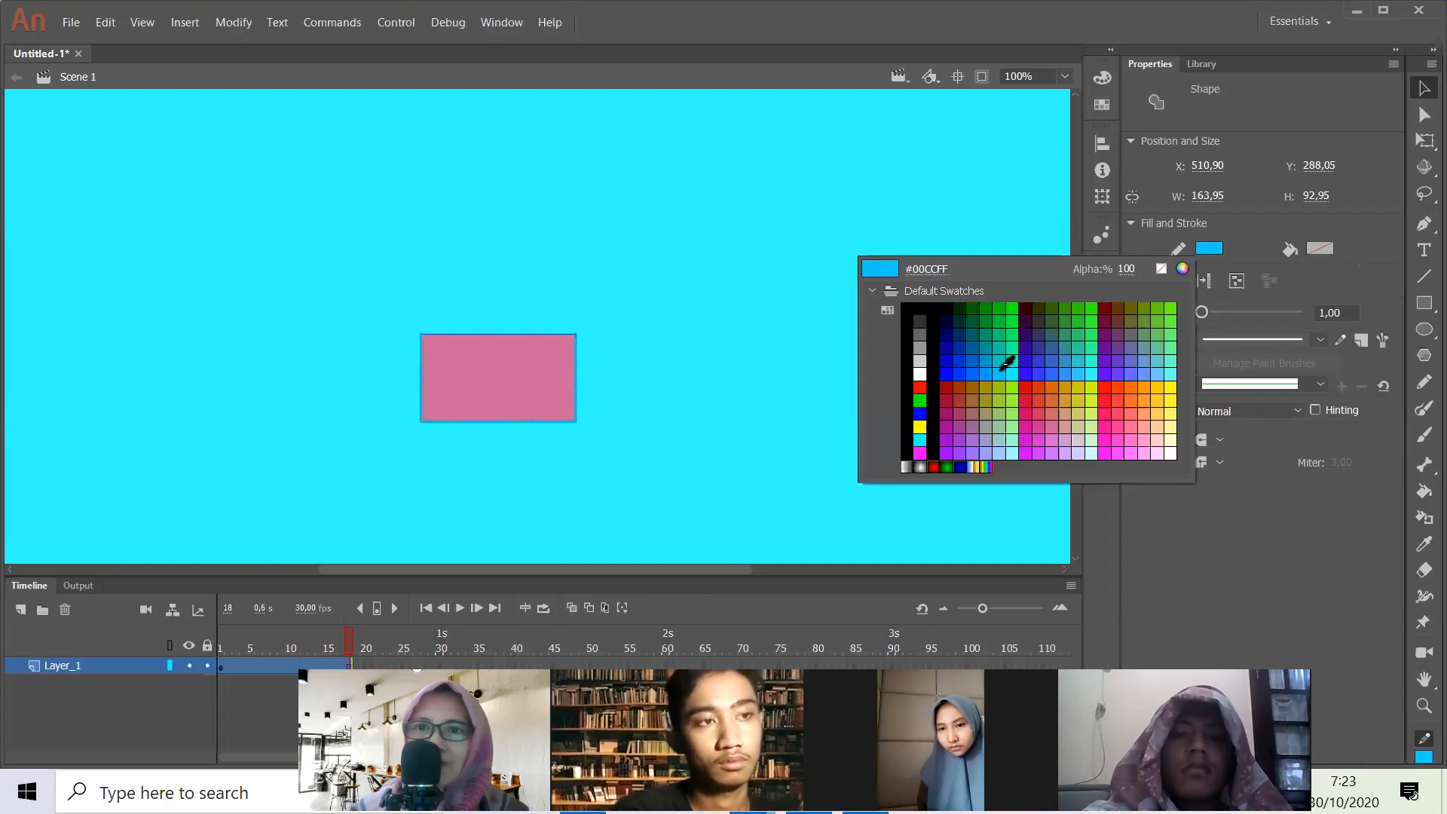
{"action": "left_click", "coordinate": [961, 374]}
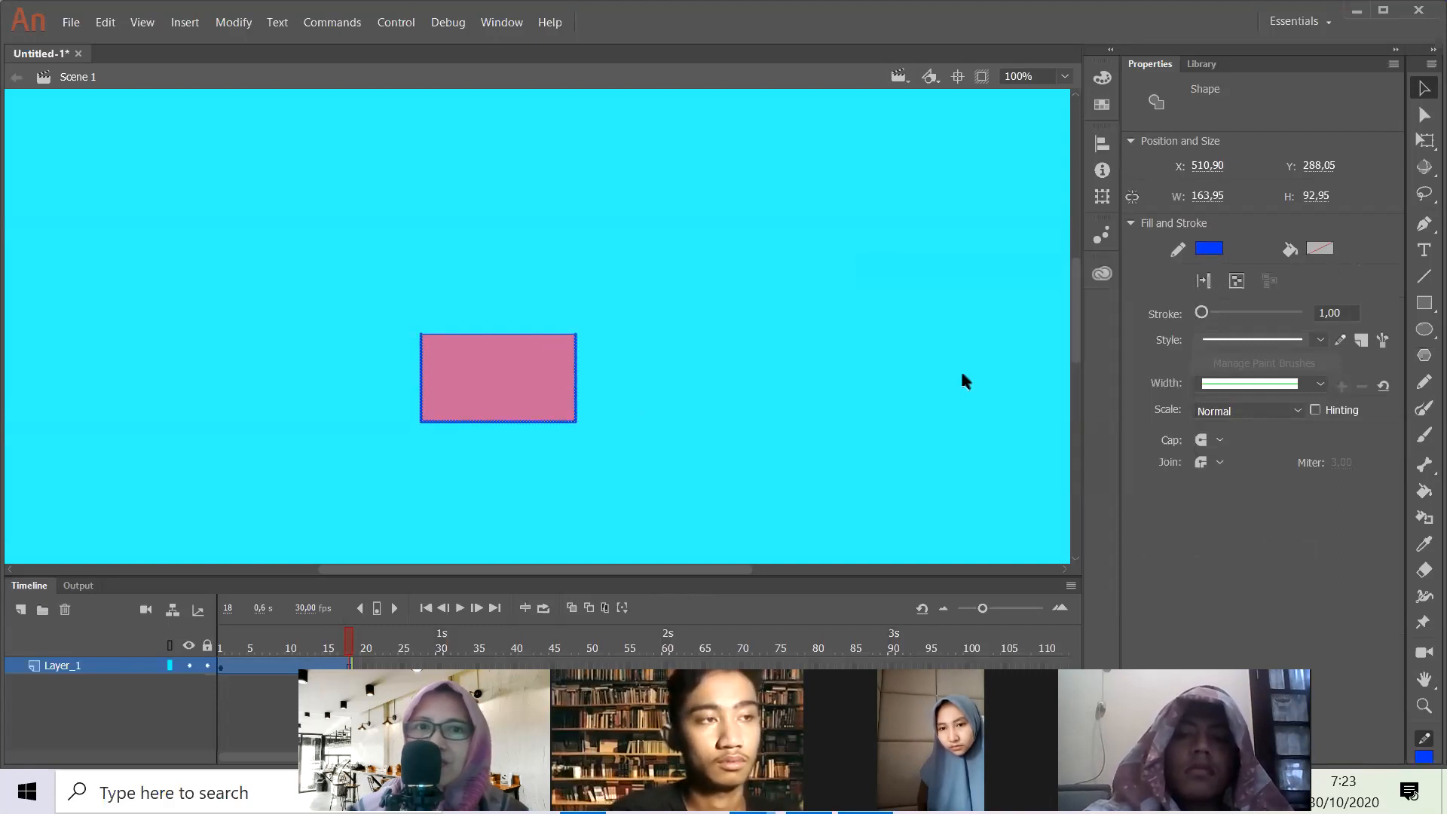
- Select the whole rectangle with its outline and look through the context commands available for it
{"action": "left_click", "coordinate": [1416, 118]}
{"action": "left_click", "coordinate": [1414, 92]}
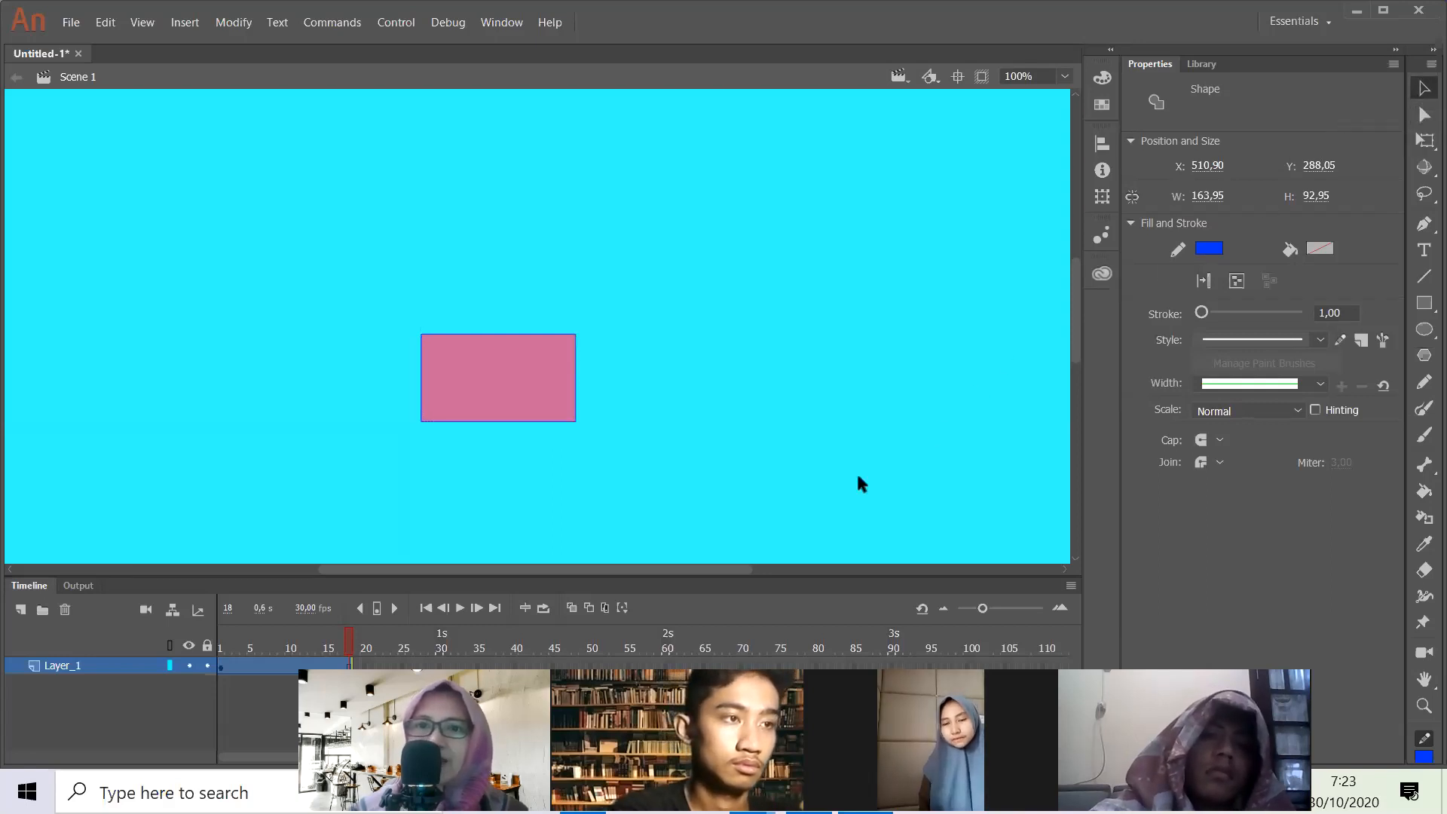
{"action": "left_click", "coordinate": [381, 367]}
{"action": "left_click", "coordinate": [431, 369]}
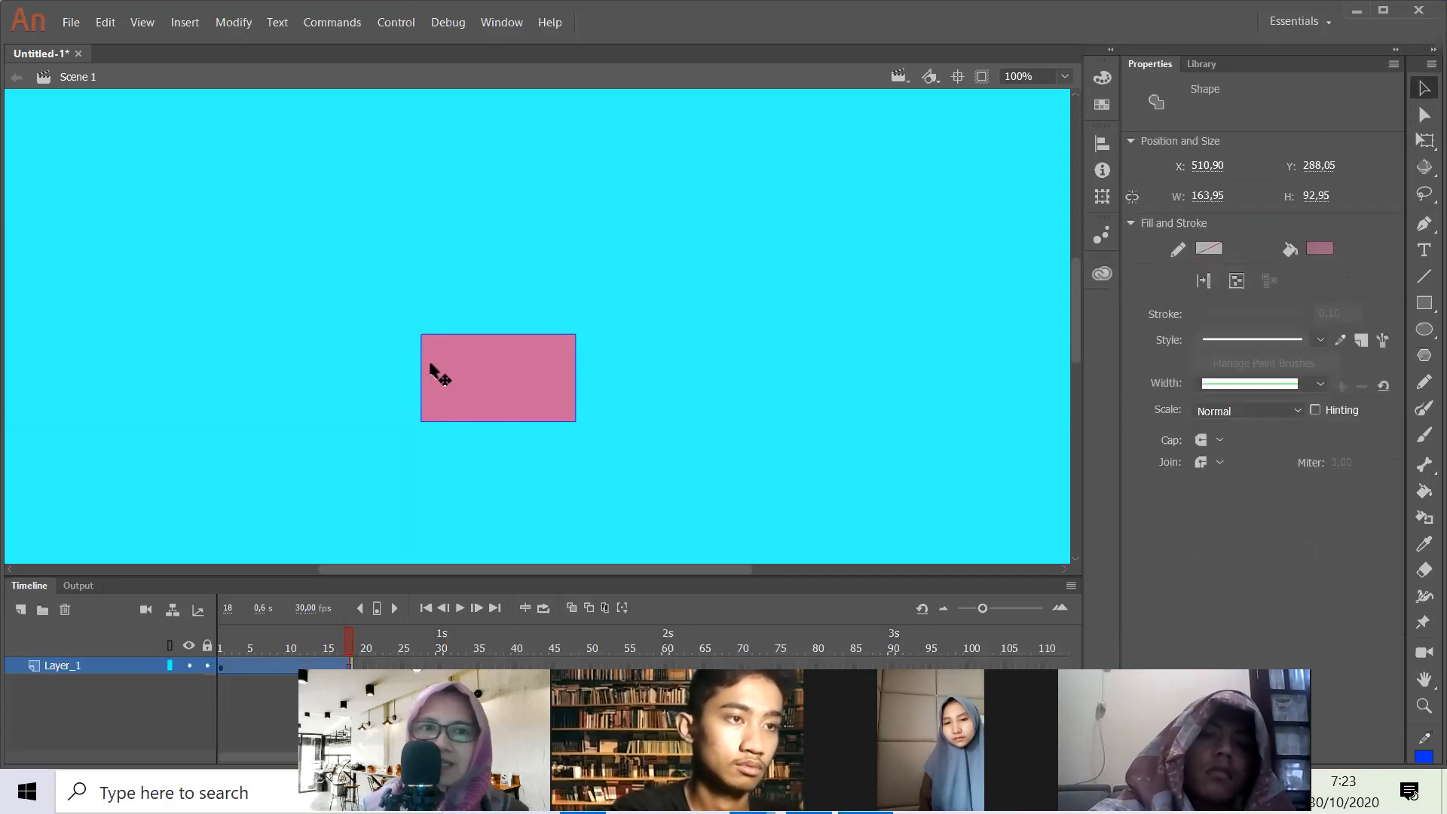
{"action": "mouse_move", "coordinate": [404, 327]}
{"action": "left_mouse_down"}
{"action": "mouse_move", "coordinate": [553, 385]}
{"action": "mouse_move", "coordinate": [613, 445]}
{"action": "left_mouse_up"}
{"action": "right_click", "coordinate": [530, 396]}
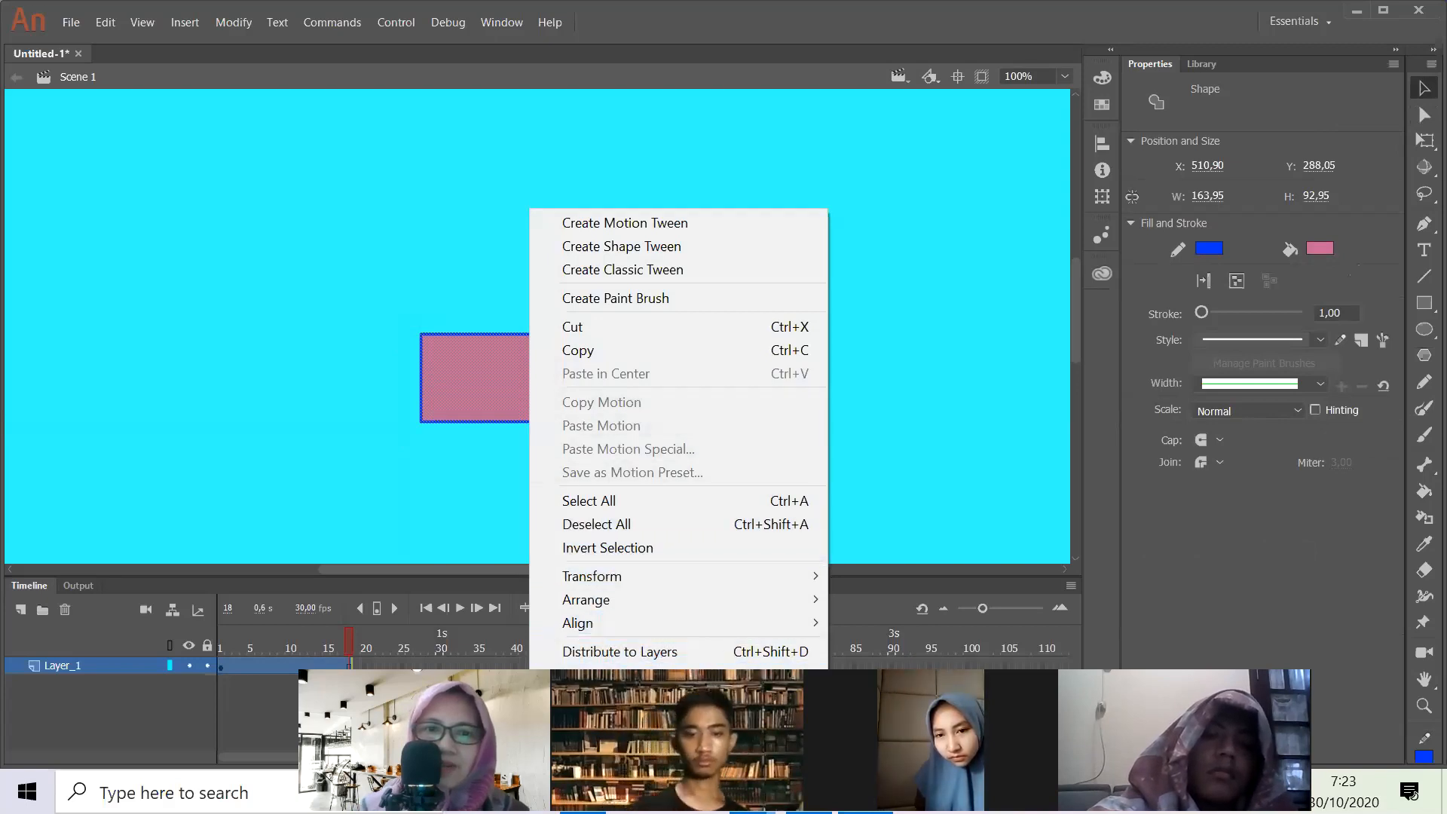
{"action": "mouse_move", "coordinate": [733, 583]}
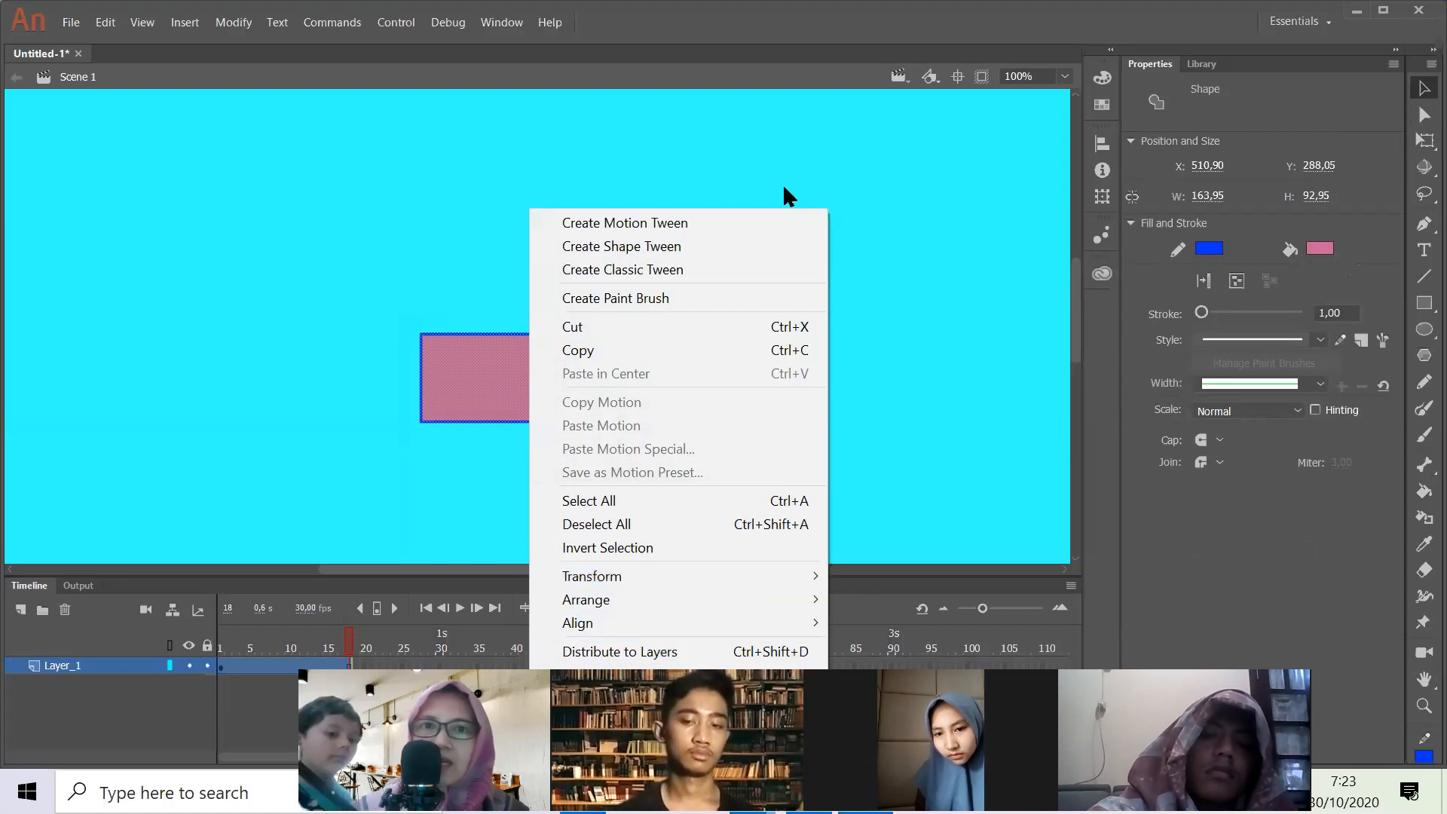
{"action": "left_click", "coordinate": [775, 156]}
{"action": "right_click", "coordinate": [506, 383]}
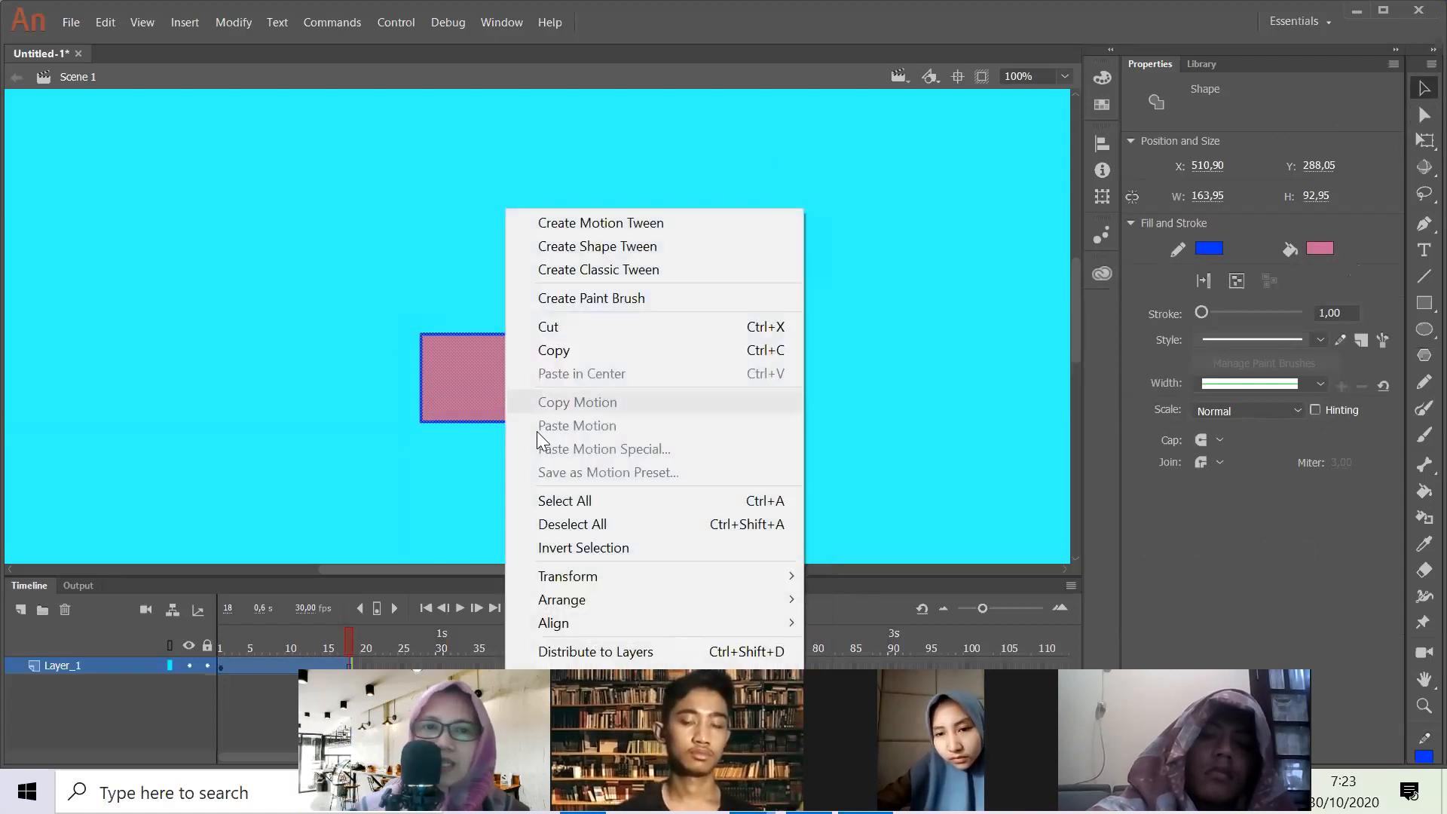
{"action": "left_click", "coordinate": [483, 528]}
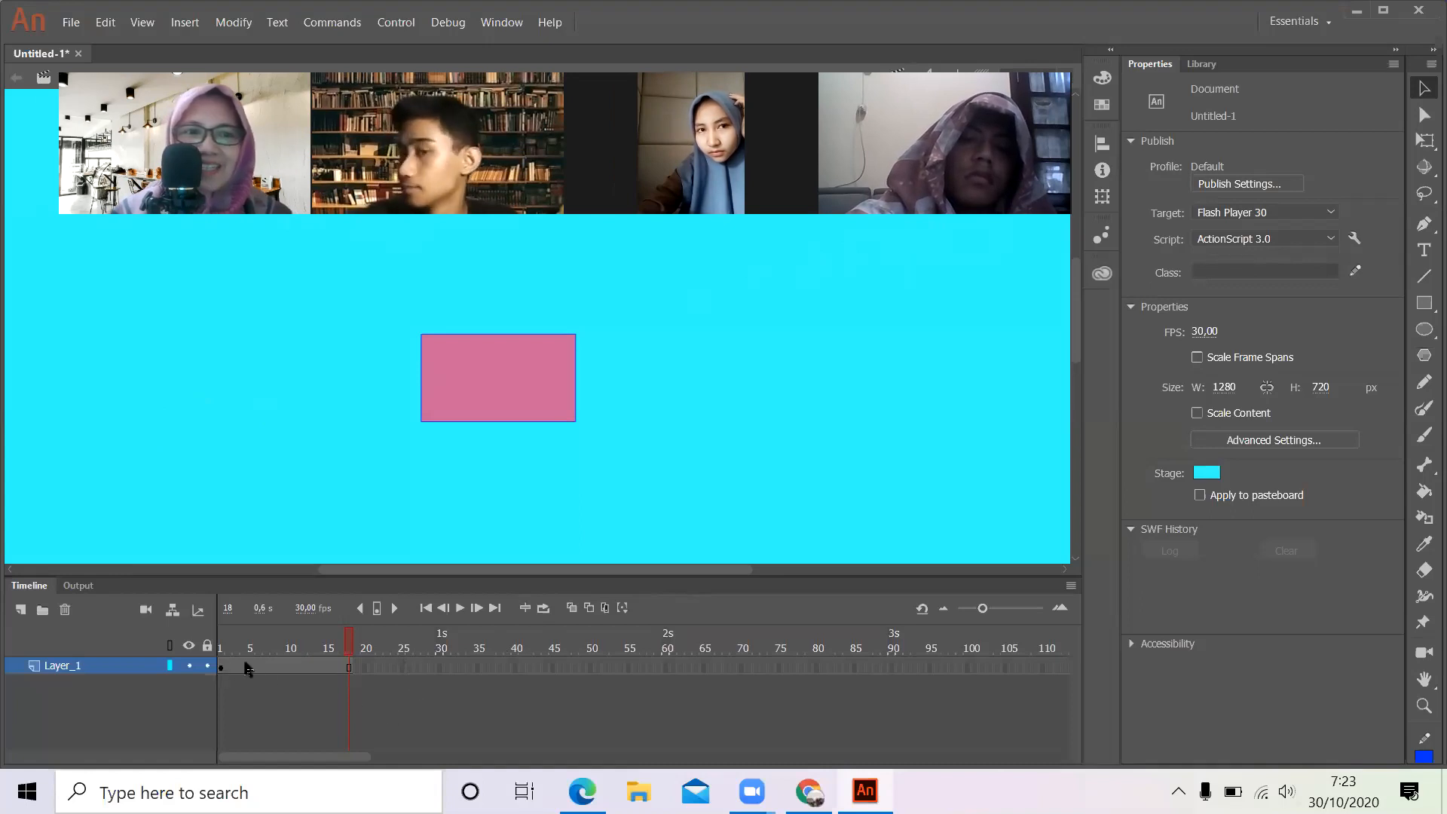
- Go to frame 10 of Layer_1 and leave the rectangle deselected
{"action": "left_click", "coordinate": [287, 667]}
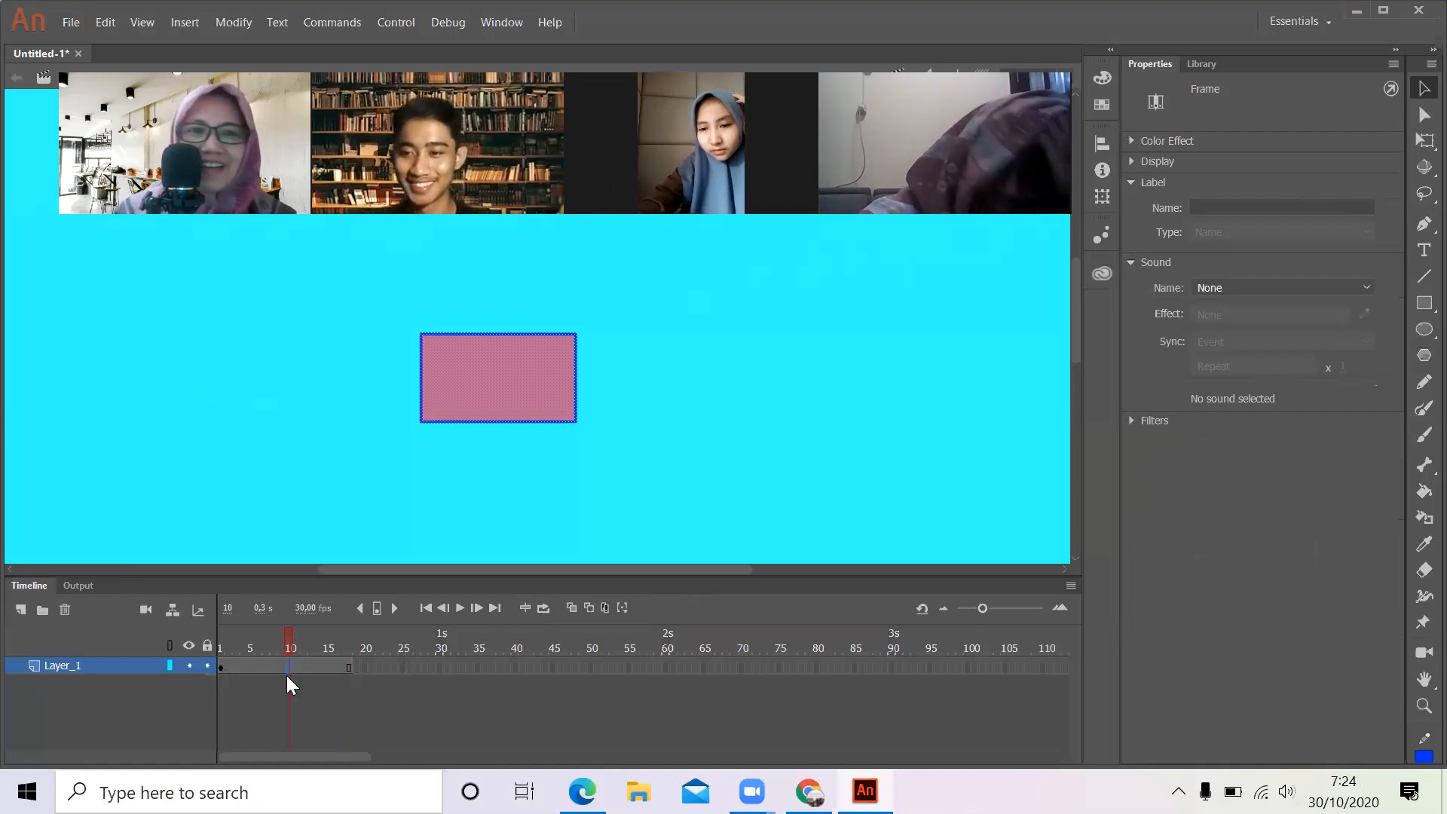
{"action": "left_click", "coordinate": [299, 537]}
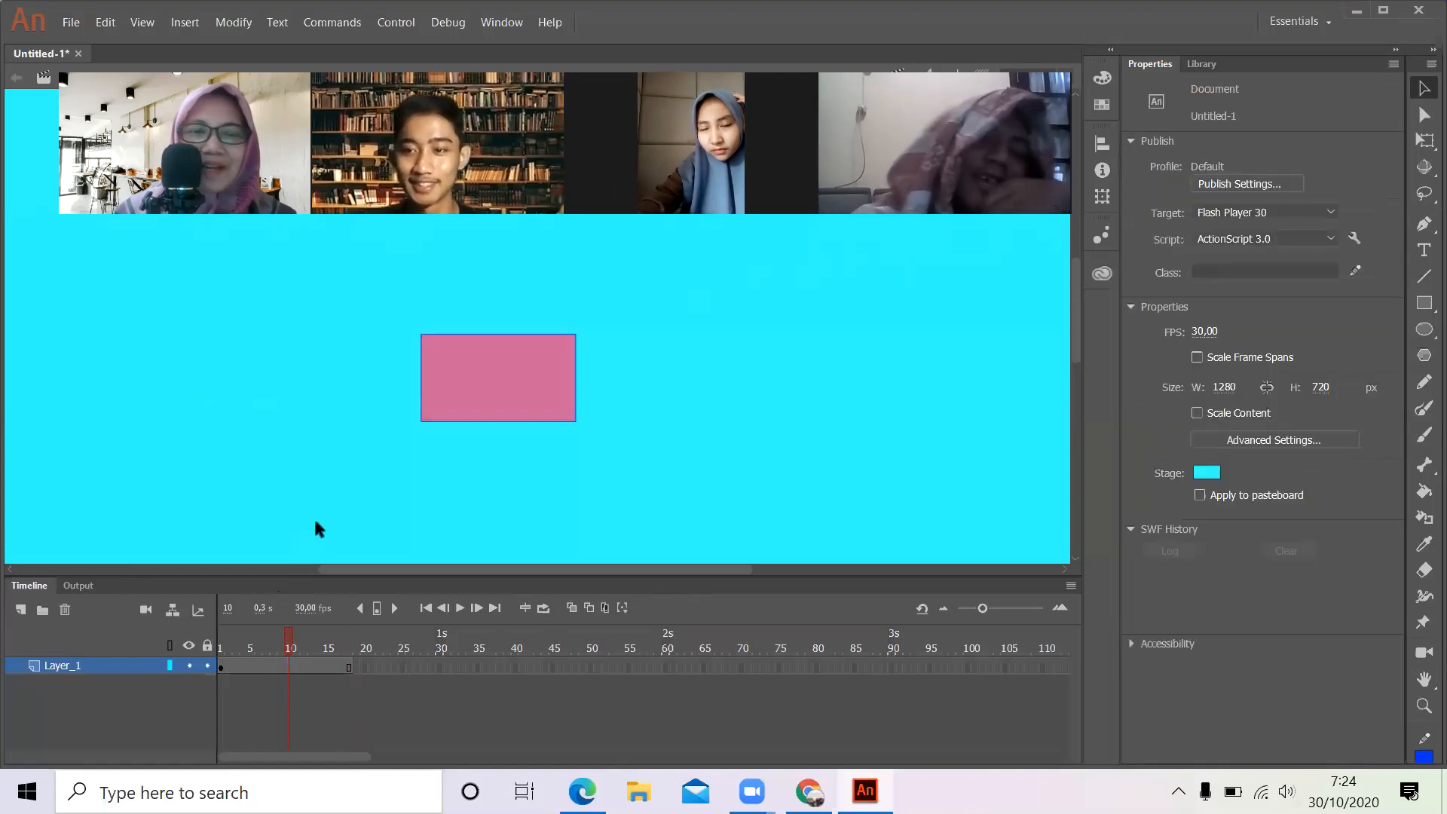
- Check the first and last frames of Layer_1, and add a new layer above it
{"action": "left_click", "coordinate": [221, 668]}
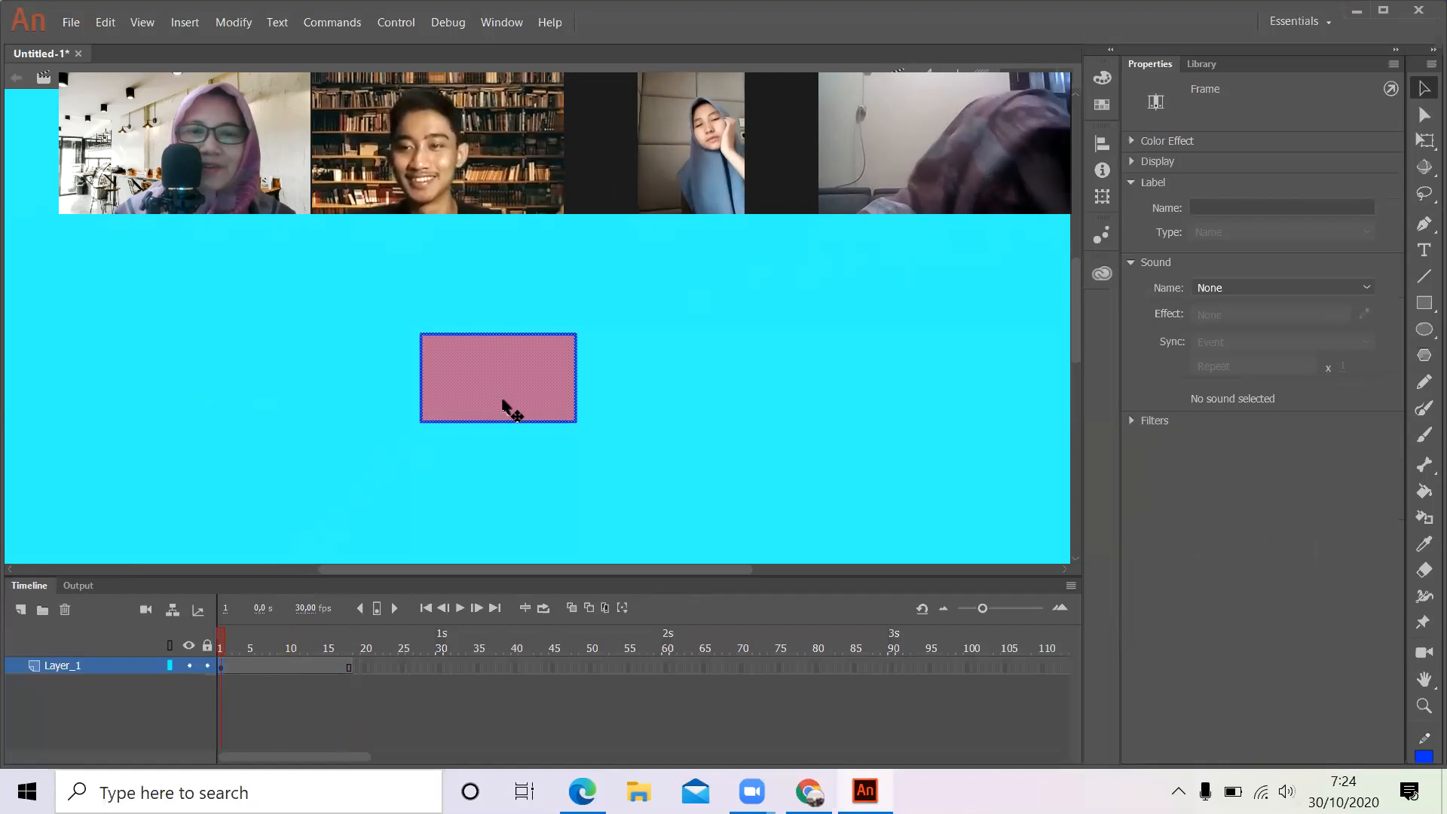
{"action": "left_click", "coordinate": [359, 673]}
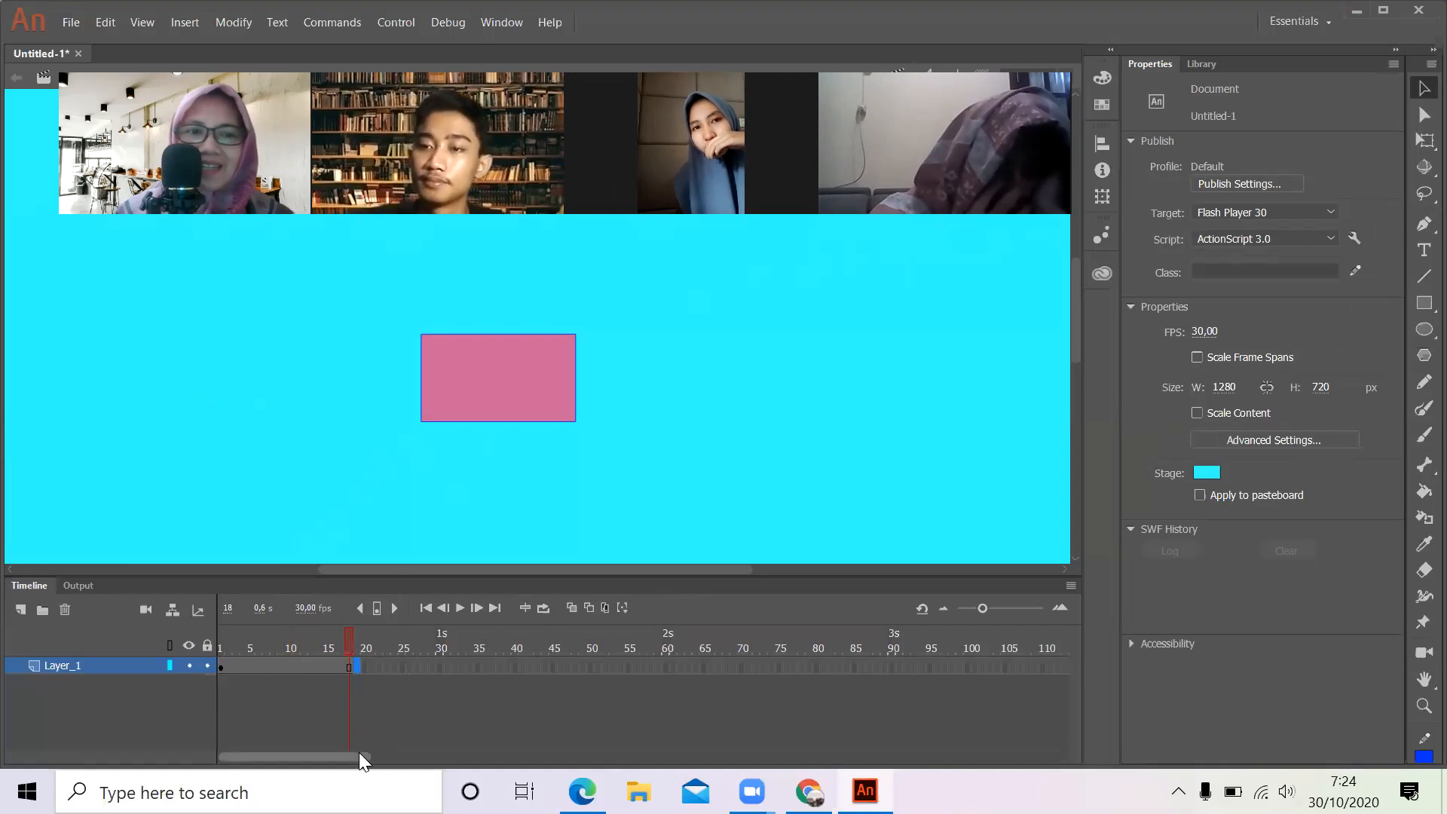
{"action": "left_click", "coordinate": [20, 610]}
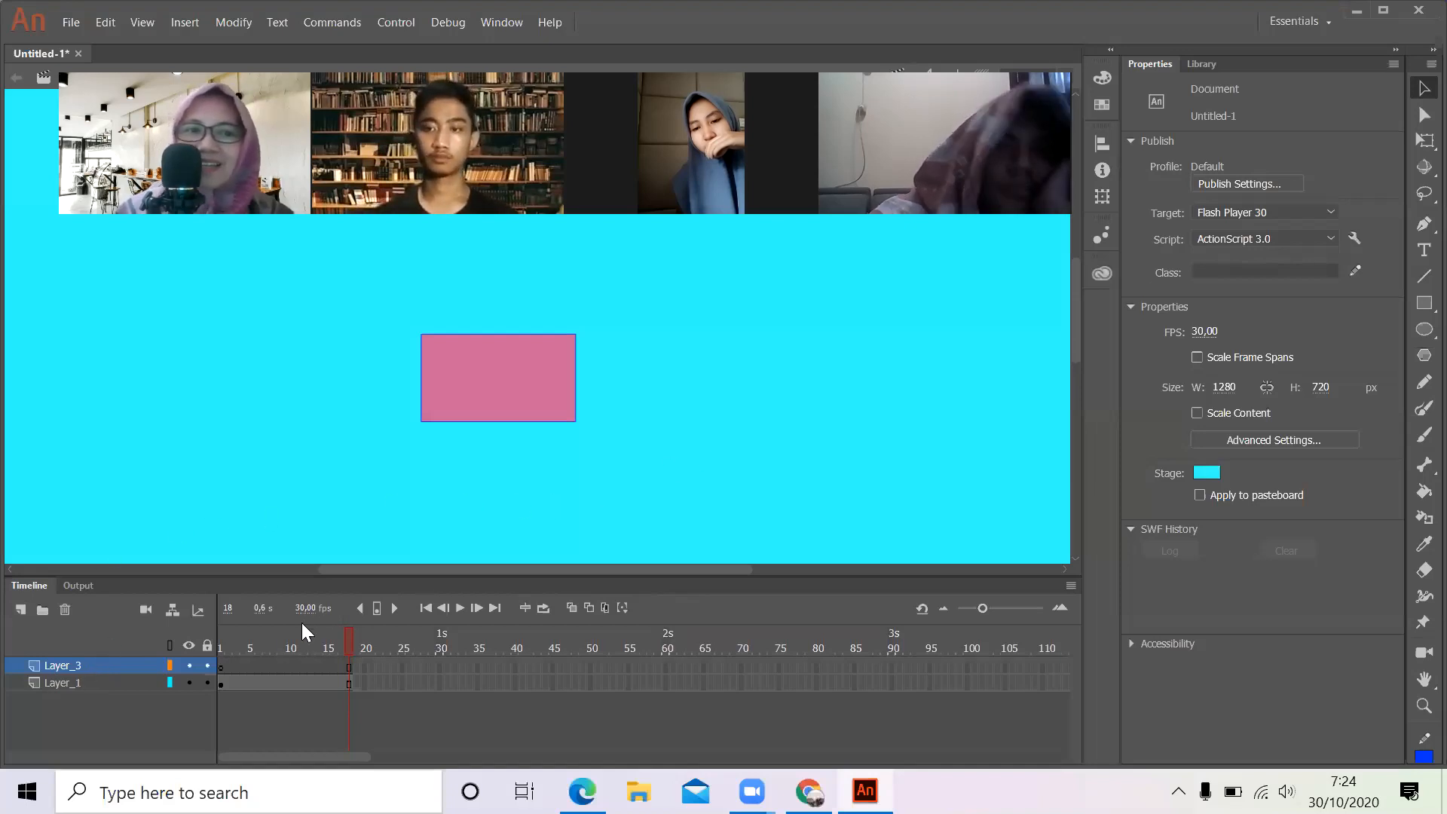
- Draw an oval about 153 by 176 px on frame 1 of the new Layer_3, overlapping the rectangle's right part
{"action": "left_click", "coordinate": [220, 667]}
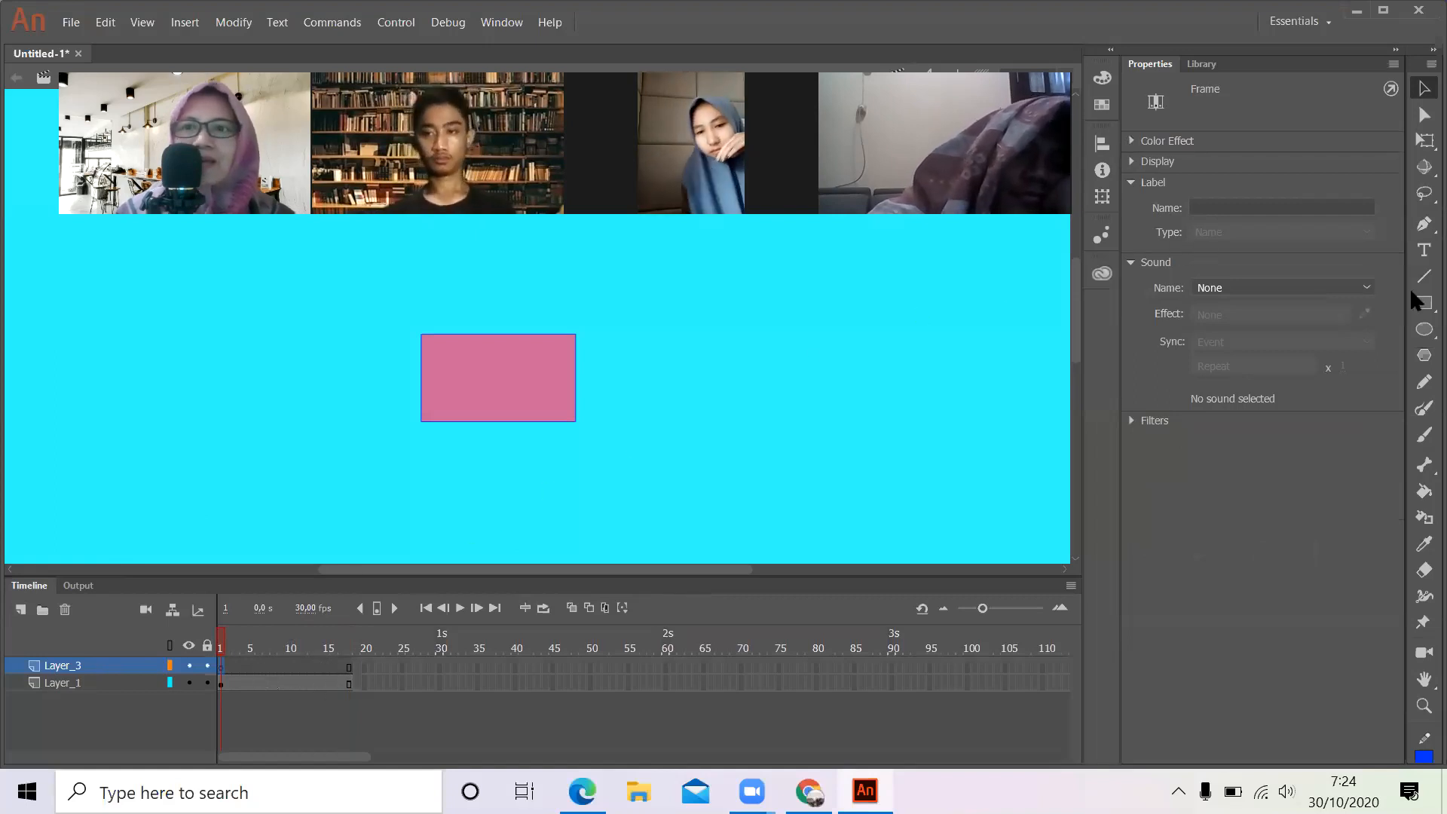
{"action": "left_click", "coordinate": [1421, 332]}
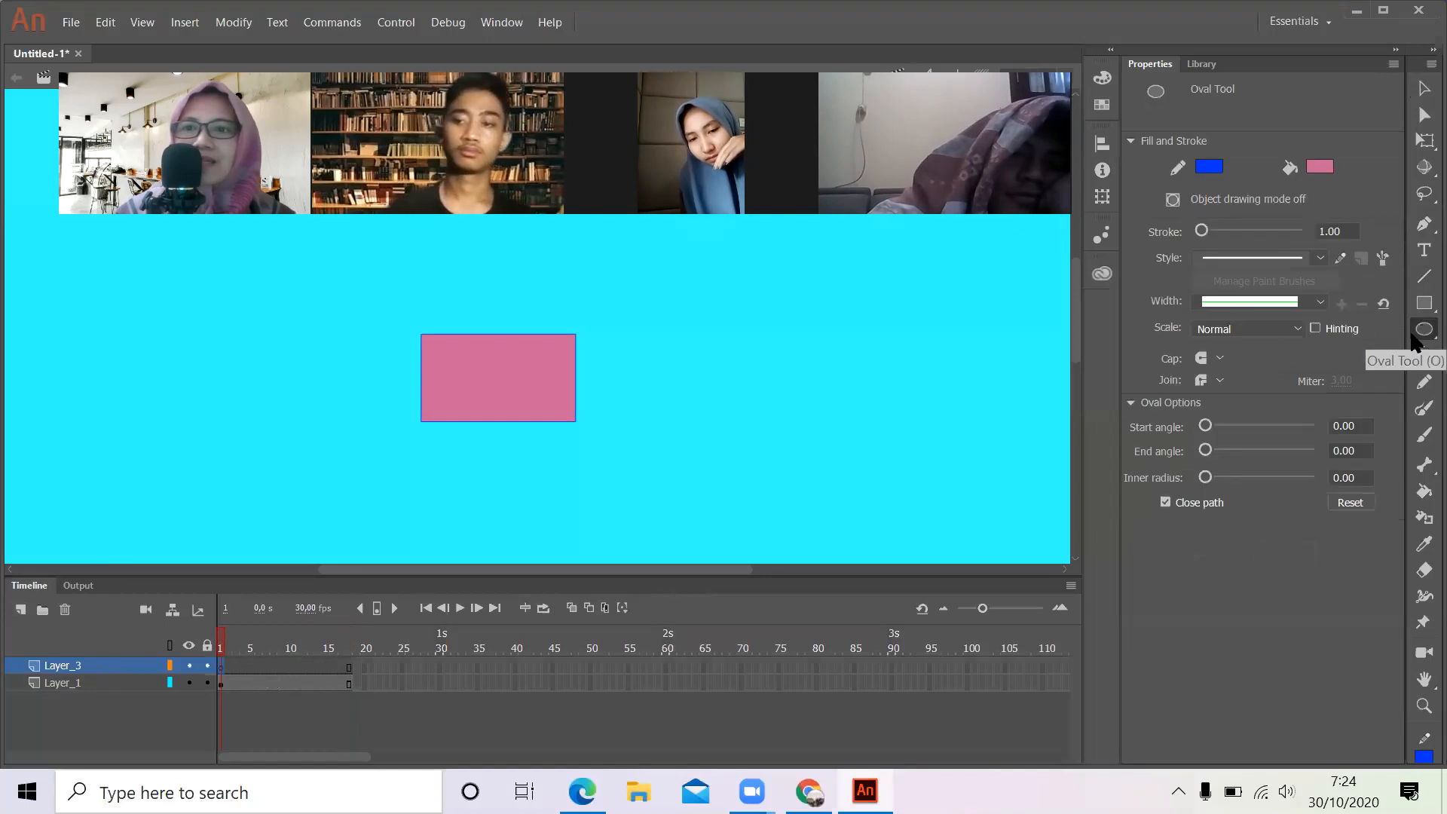
{"action": "mouse_move", "coordinate": [479, 308]}
{"action": "left_mouse_down"}
{"action": "mouse_move", "coordinate": [577, 462]}
{"action": "mouse_move", "coordinate": [623, 473]}
{"action": "left_mouse_up"}
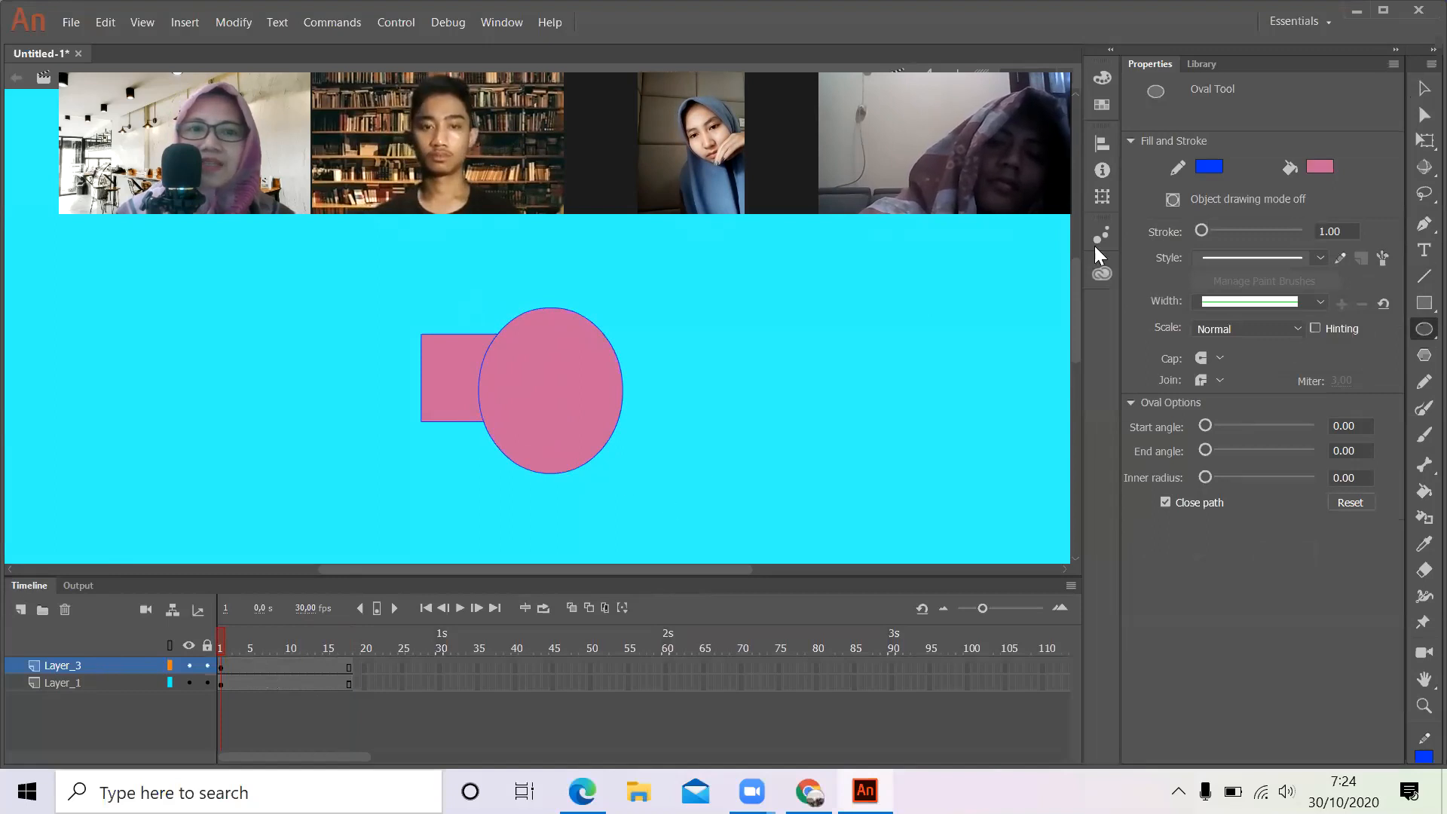
- Try moving the oval's fill slightly to the right without its outline, undo the move and deselect
{"action": "left_click", "coordinate": [1424, 88]}
{"action": "left_click_drag", "start_coordinate": [564, 370], "coordinate": [587, 369]}
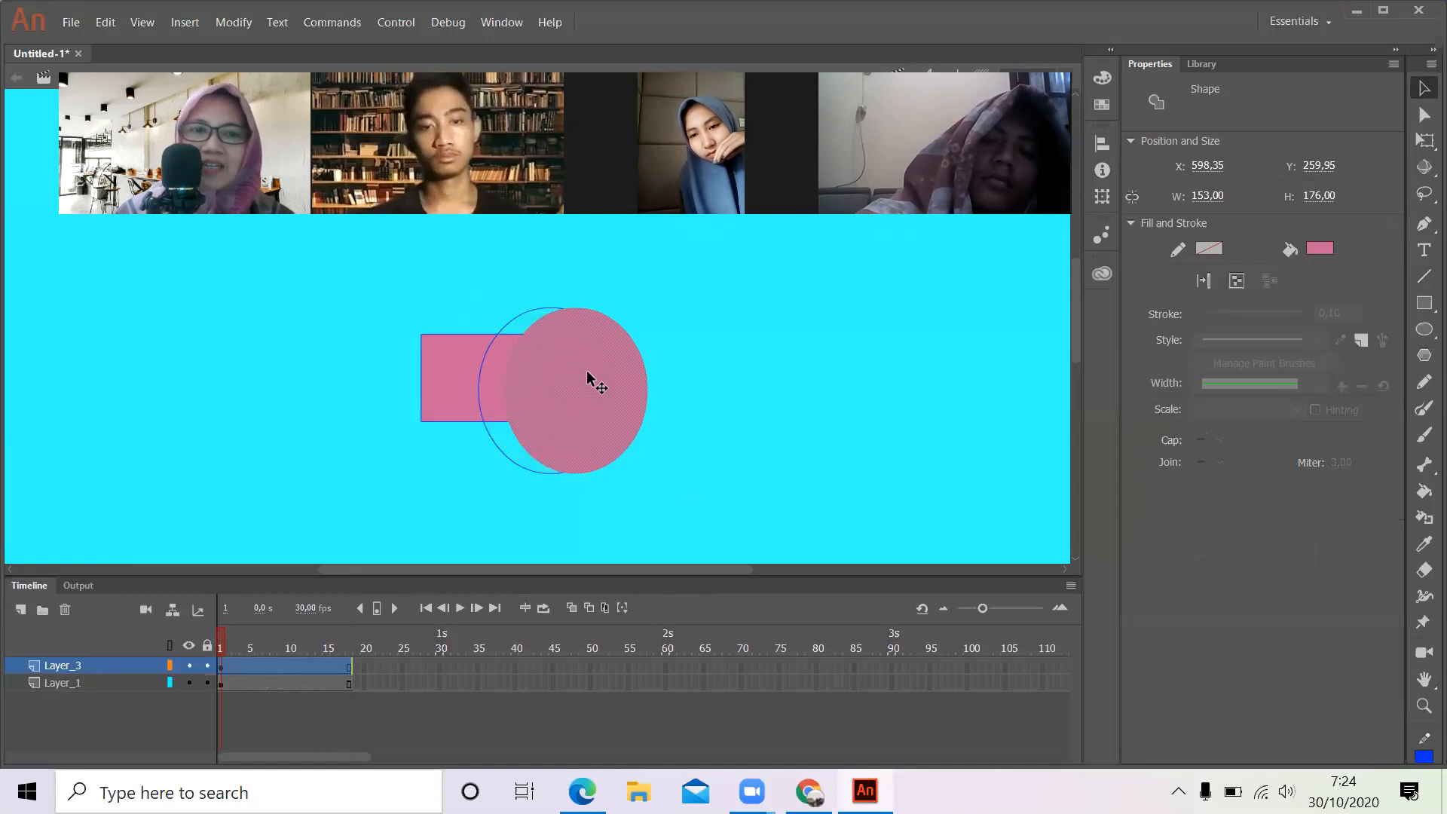
{"action": "key", "text": "ctrl+z"}
{"action": "left_click", "coordinate": [415, 490]}
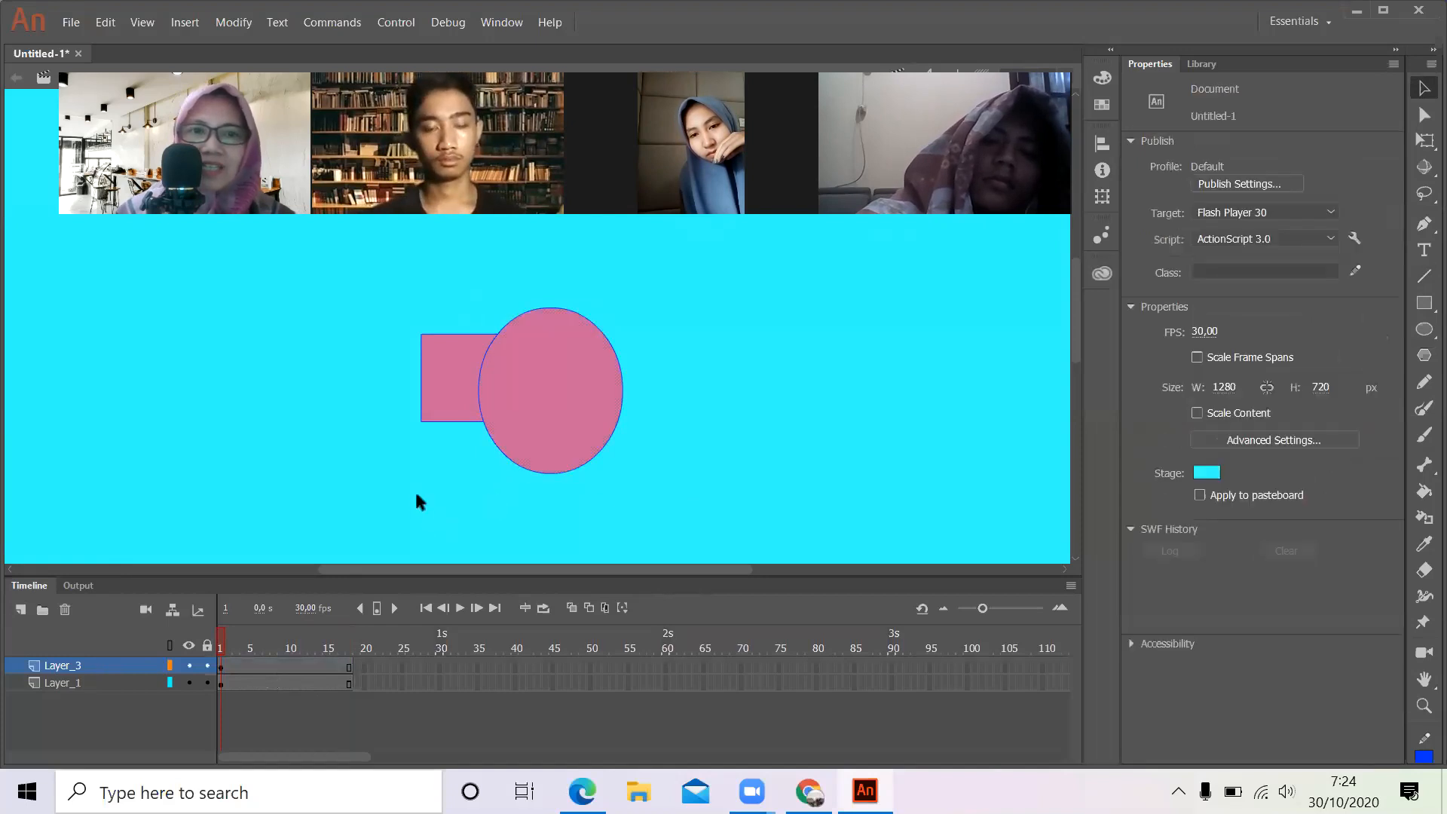
- Move Layer_1 above Layer_3 so the rectangle covers the oval, and return Layer_3 to the top of the layer order
{"action": "left_click", "coordinate": [219, 668]}
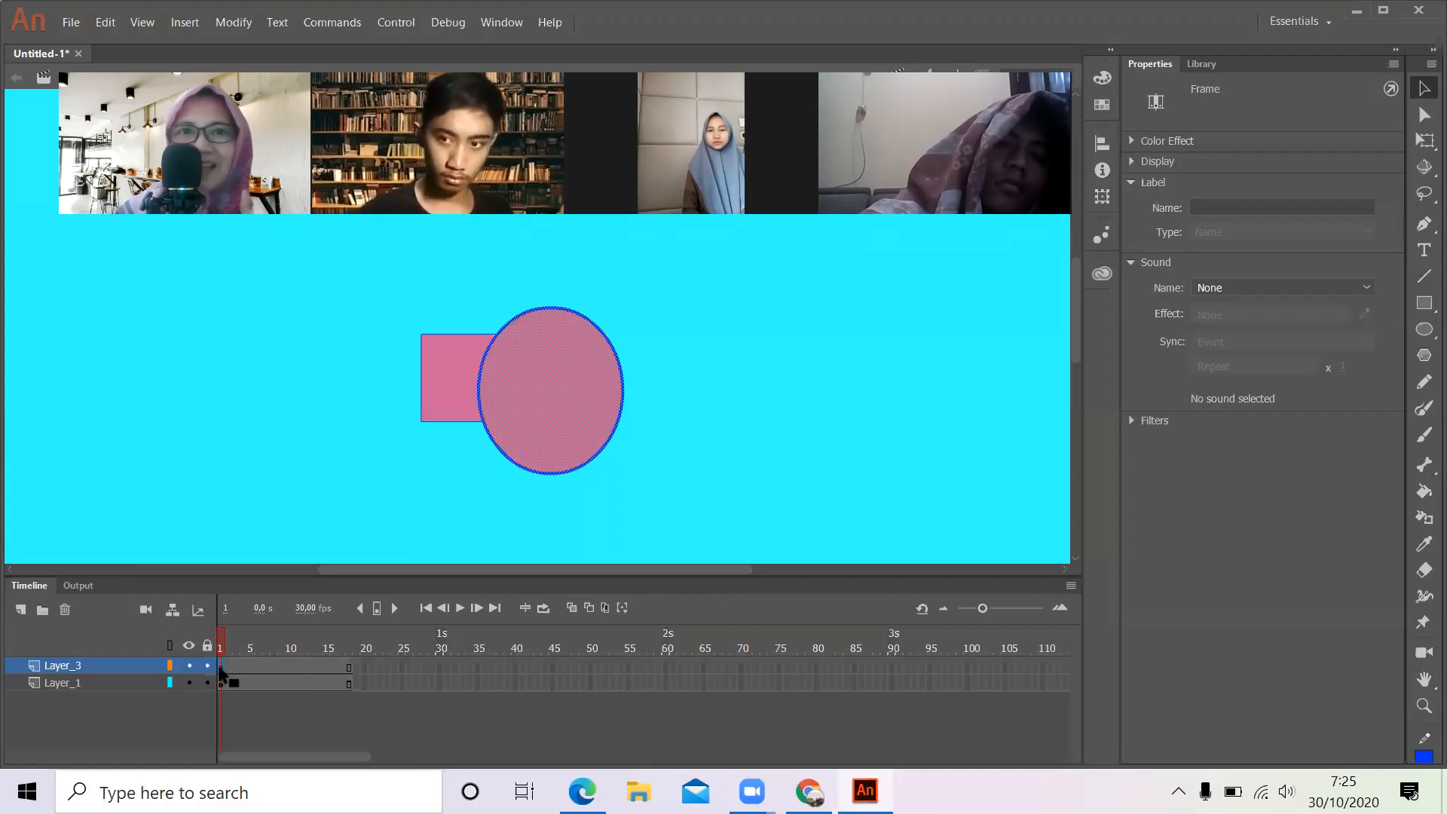
{"action": "left_click", "coordinate": [123, 682]}
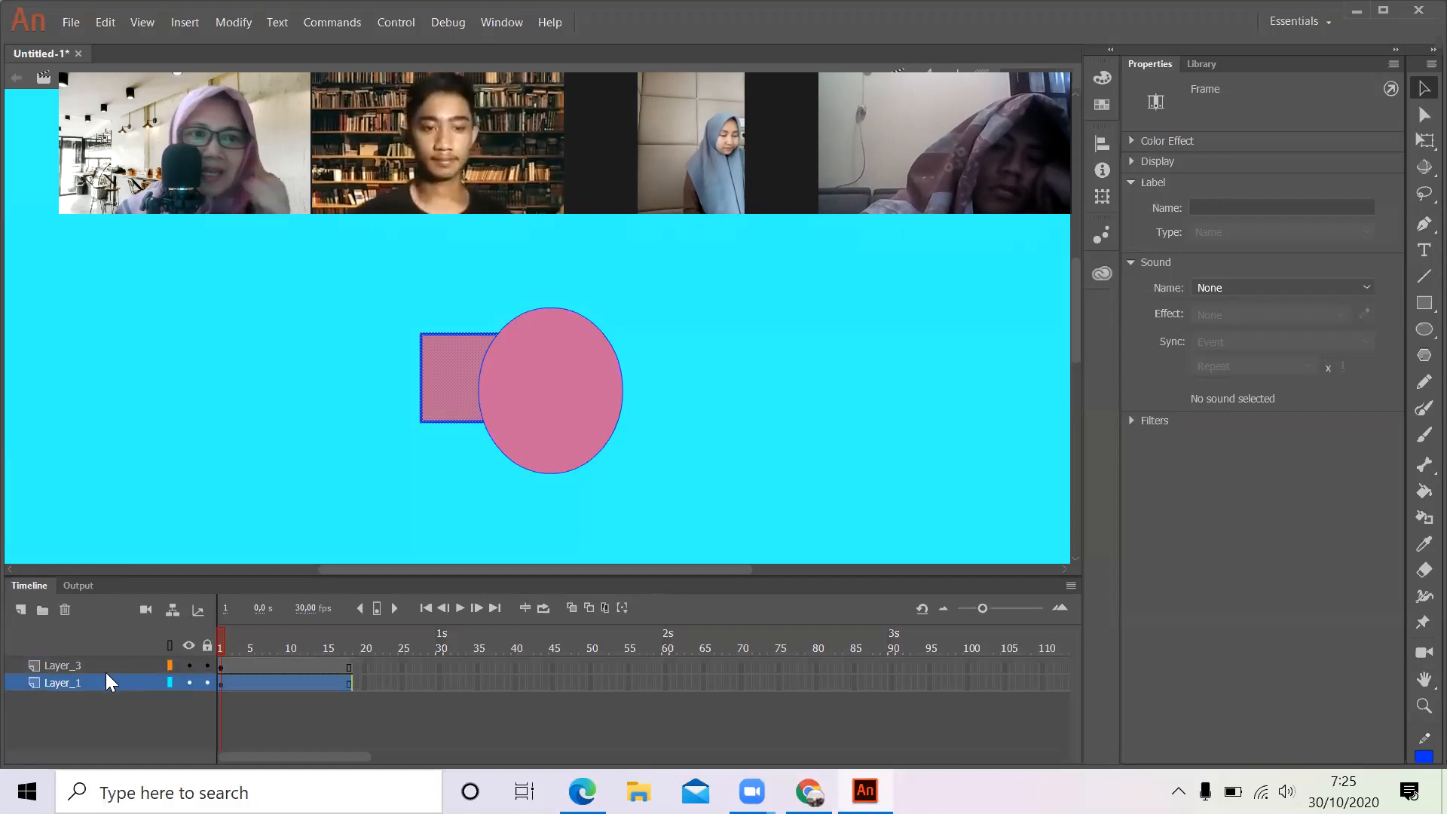
{"action": "left_click_drag", "start_coordinate": [102, 680], "coordinate": [107, 660]}
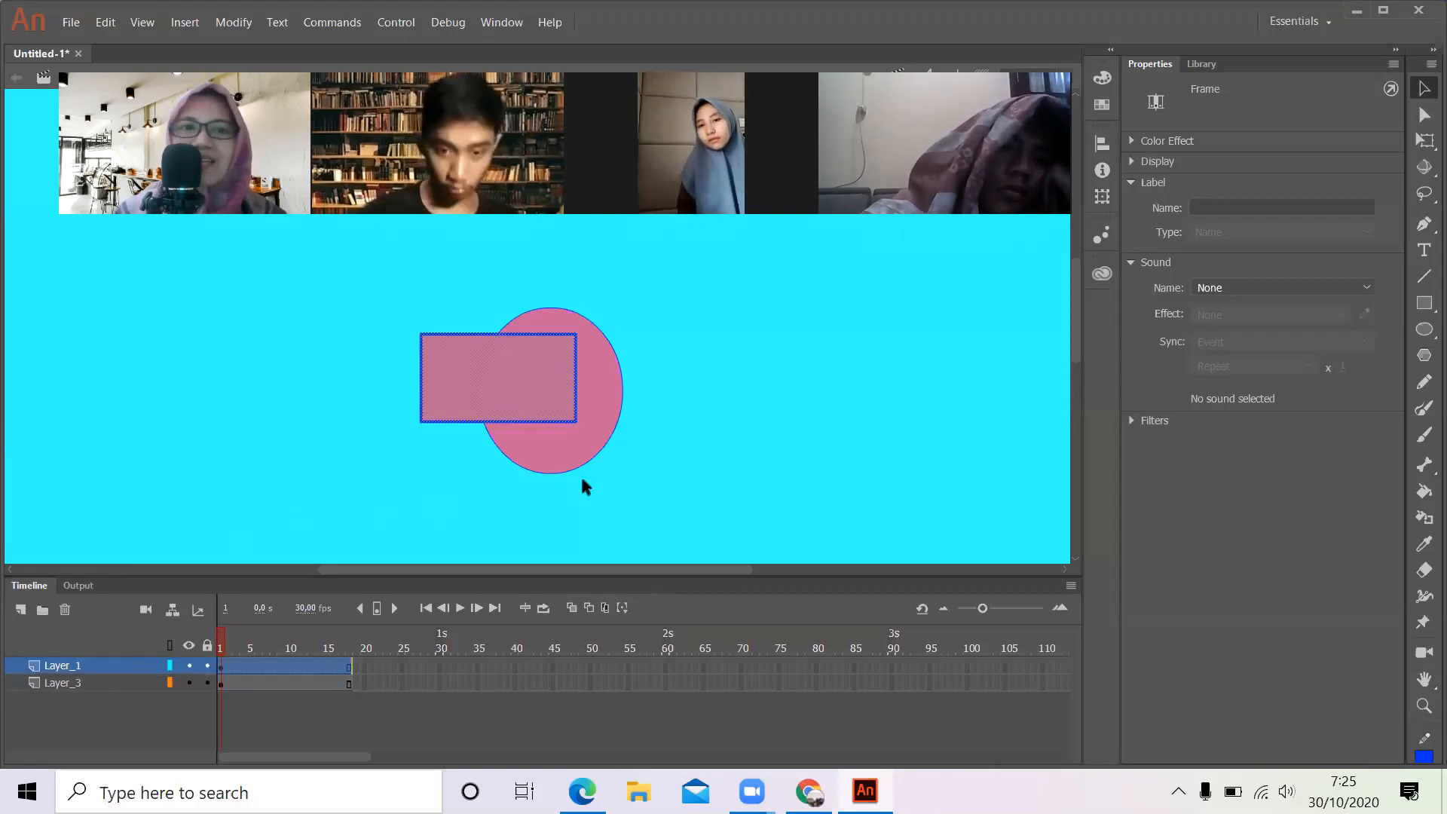
{"action": "left_click", "coordinate": [627, 465]}
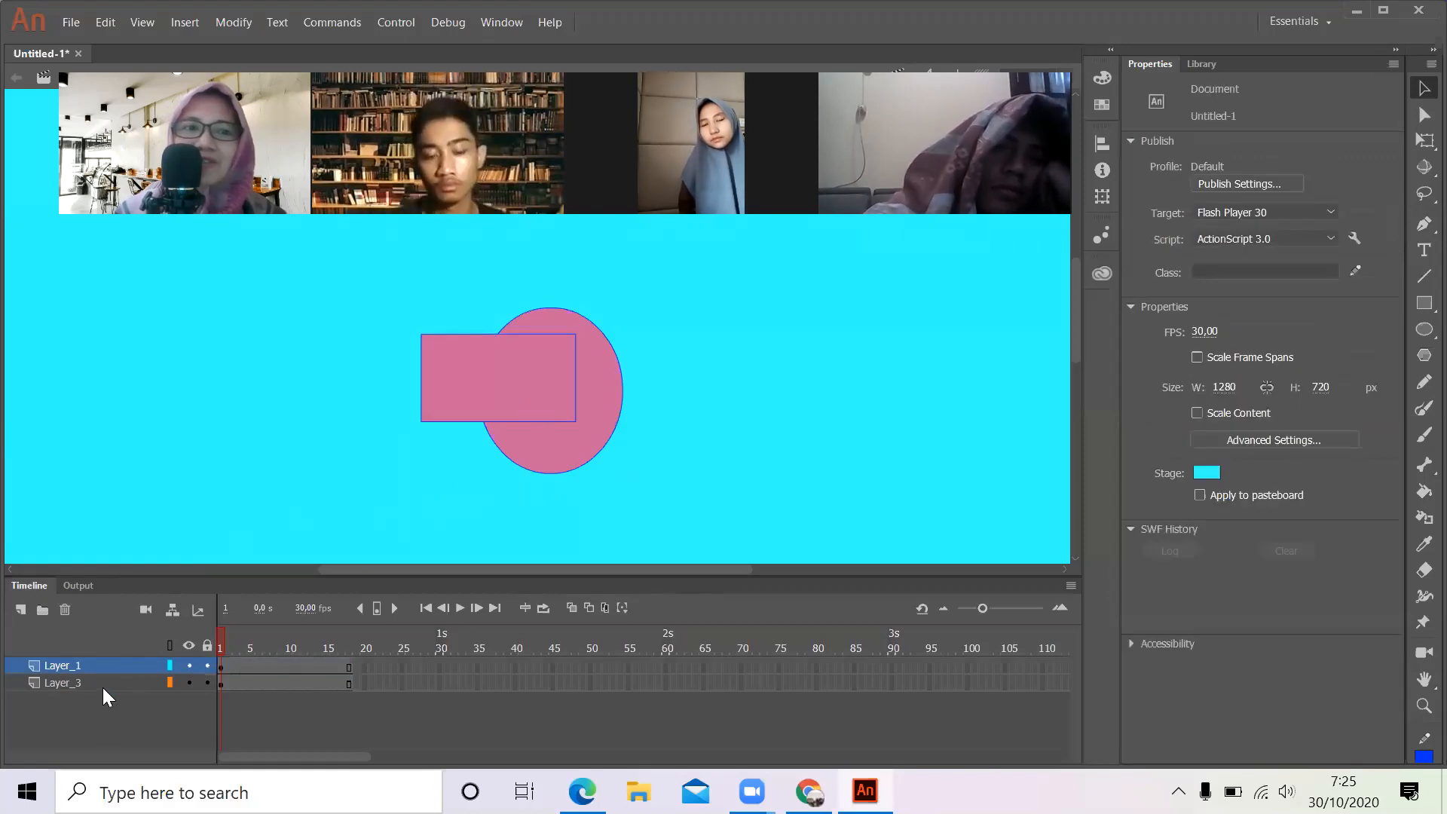
{"action": "left_click_drag", "start_coordinate": [98, 685], "coordinate": [106, 665]}
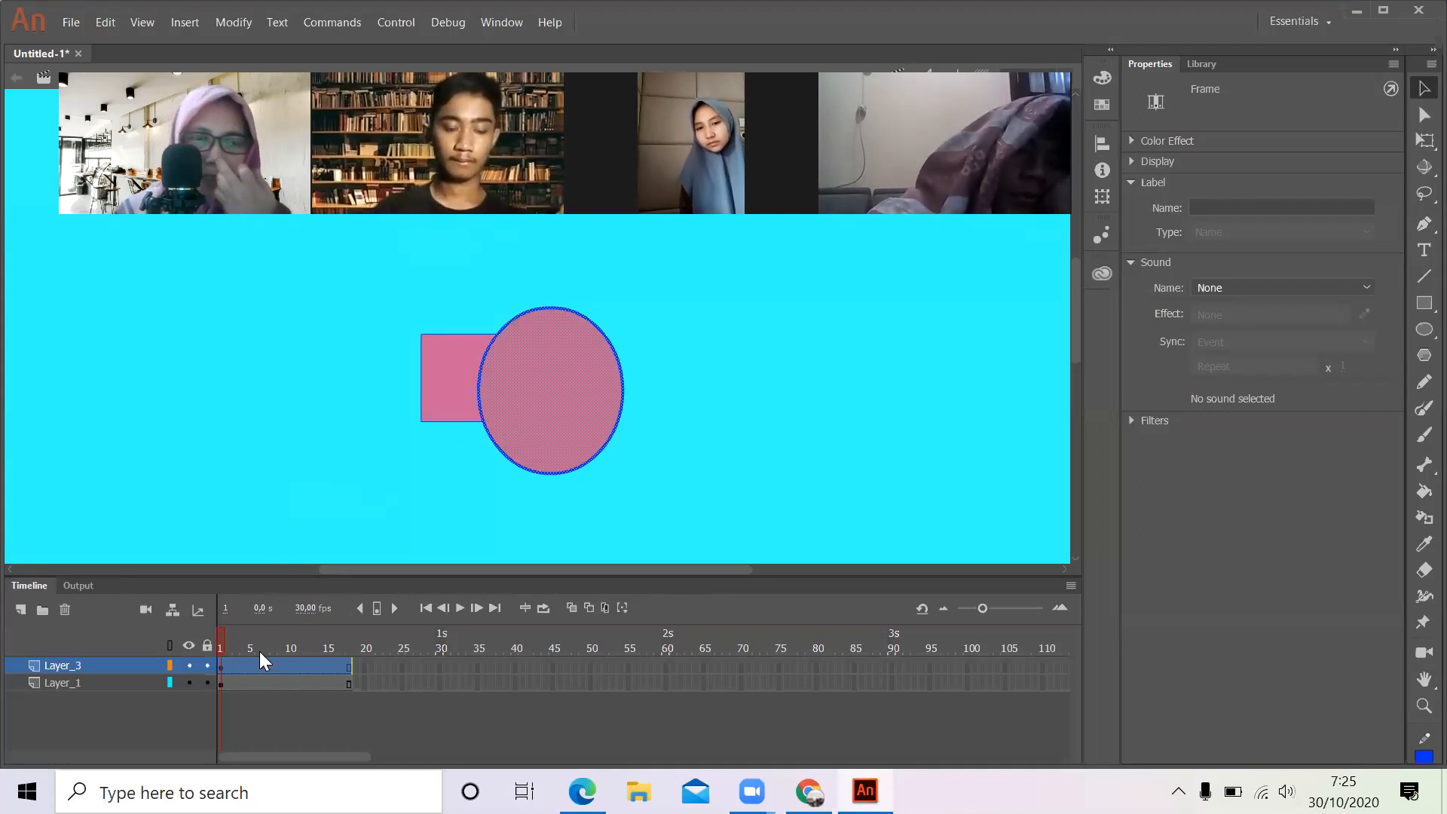
- Select the oval with its outline on Layer_3 and move it clear of the rectangle's right side, to about X 735, Y 247
{"action": "left_click", "coordinate": [224, 668]}
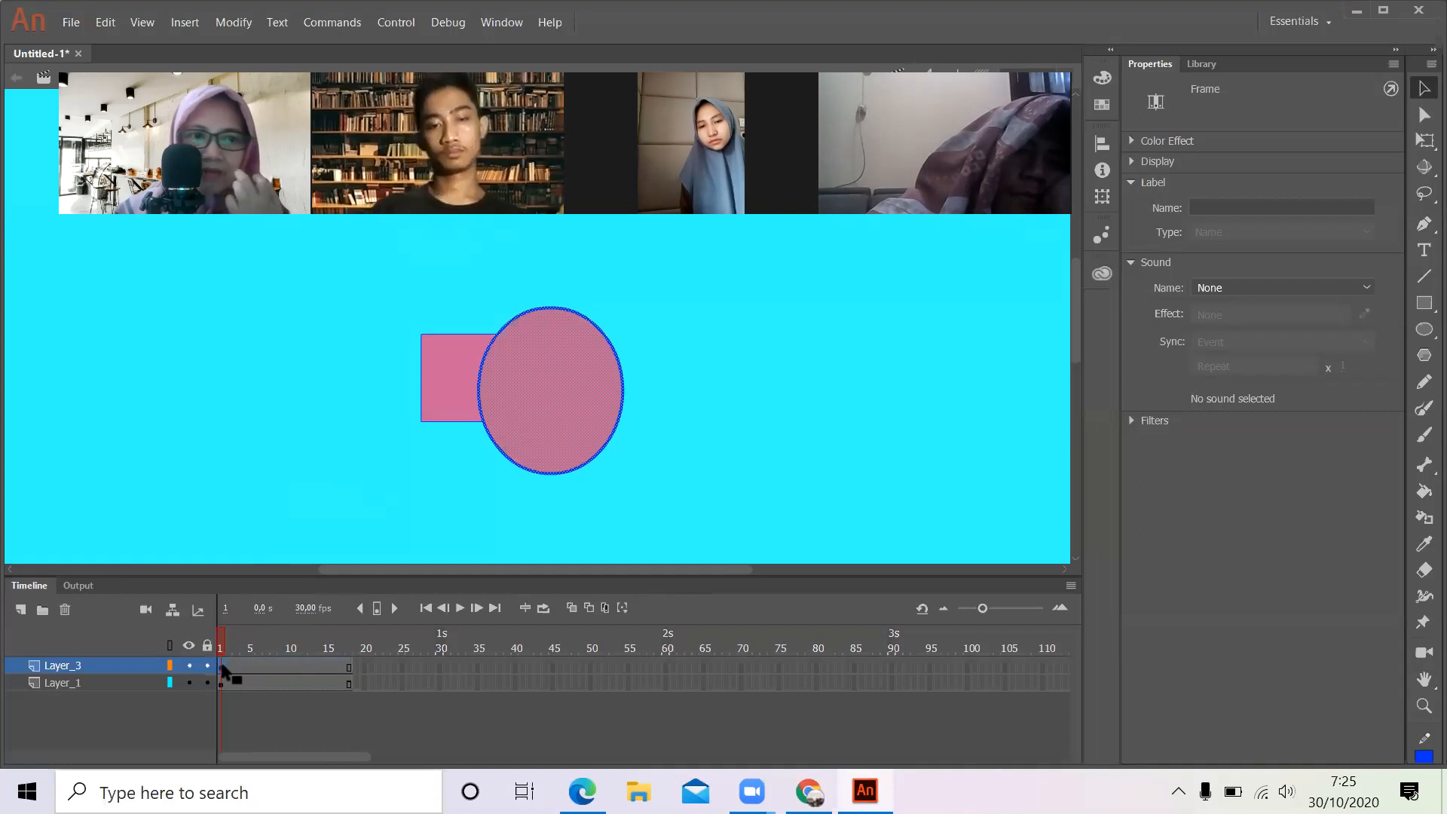
{"action": "left_click", "coordinate": [115, 665]}
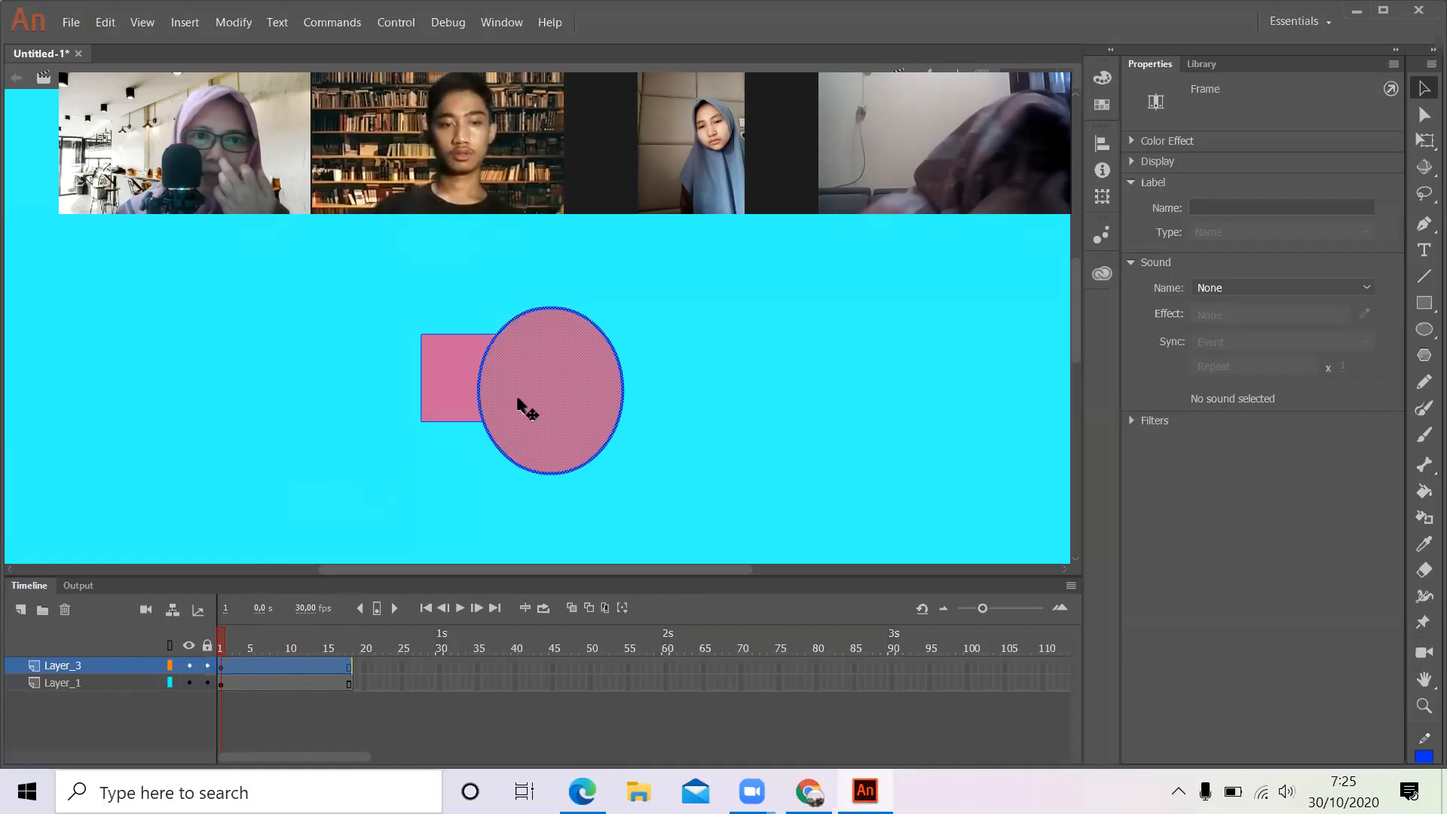
{"action": "left_click_drag", "start_coordinate": [519, 401], "coordinate": [683, 398]}
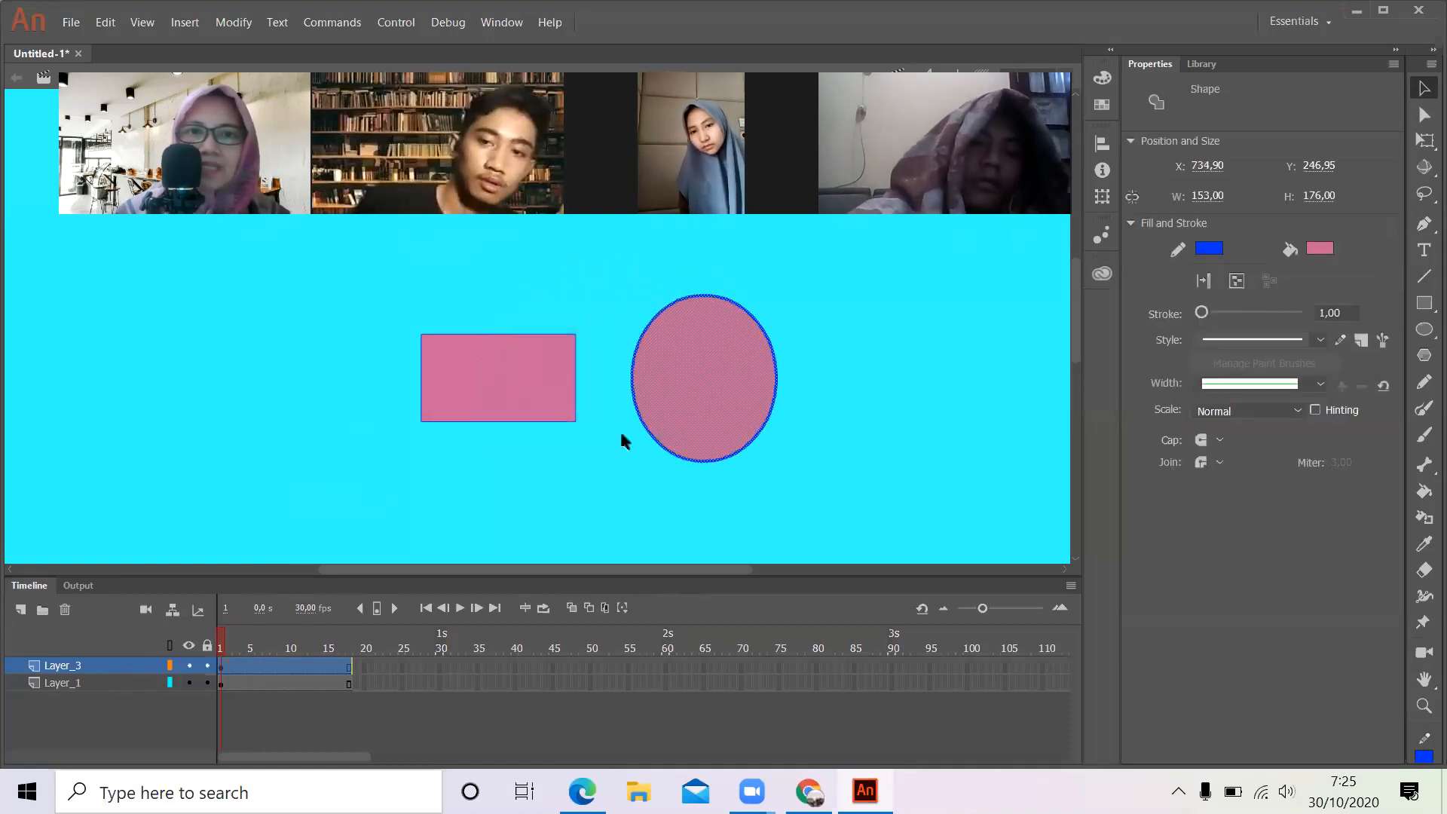
- Compare frames 1 and 10 of Layer_3, ending on frame 1
{"action": "left_click", "coordinate": [293, 663]}
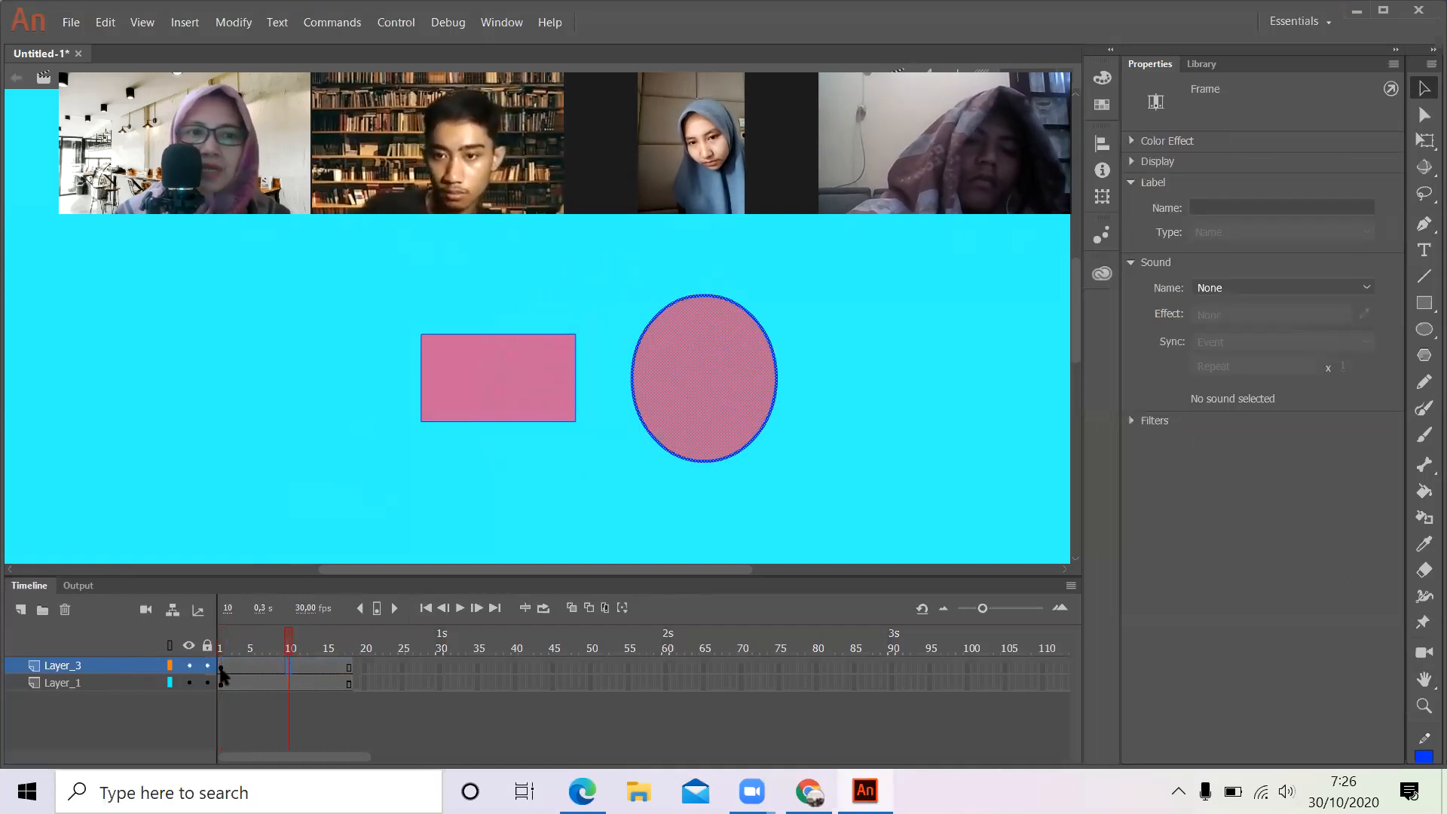
{"action": "left_click", "coordinate": [222, 669]}
{"action": "left_click", "coordinate": [293, 667]}
{"action": "left_click", "coordinate": [289, 669]}
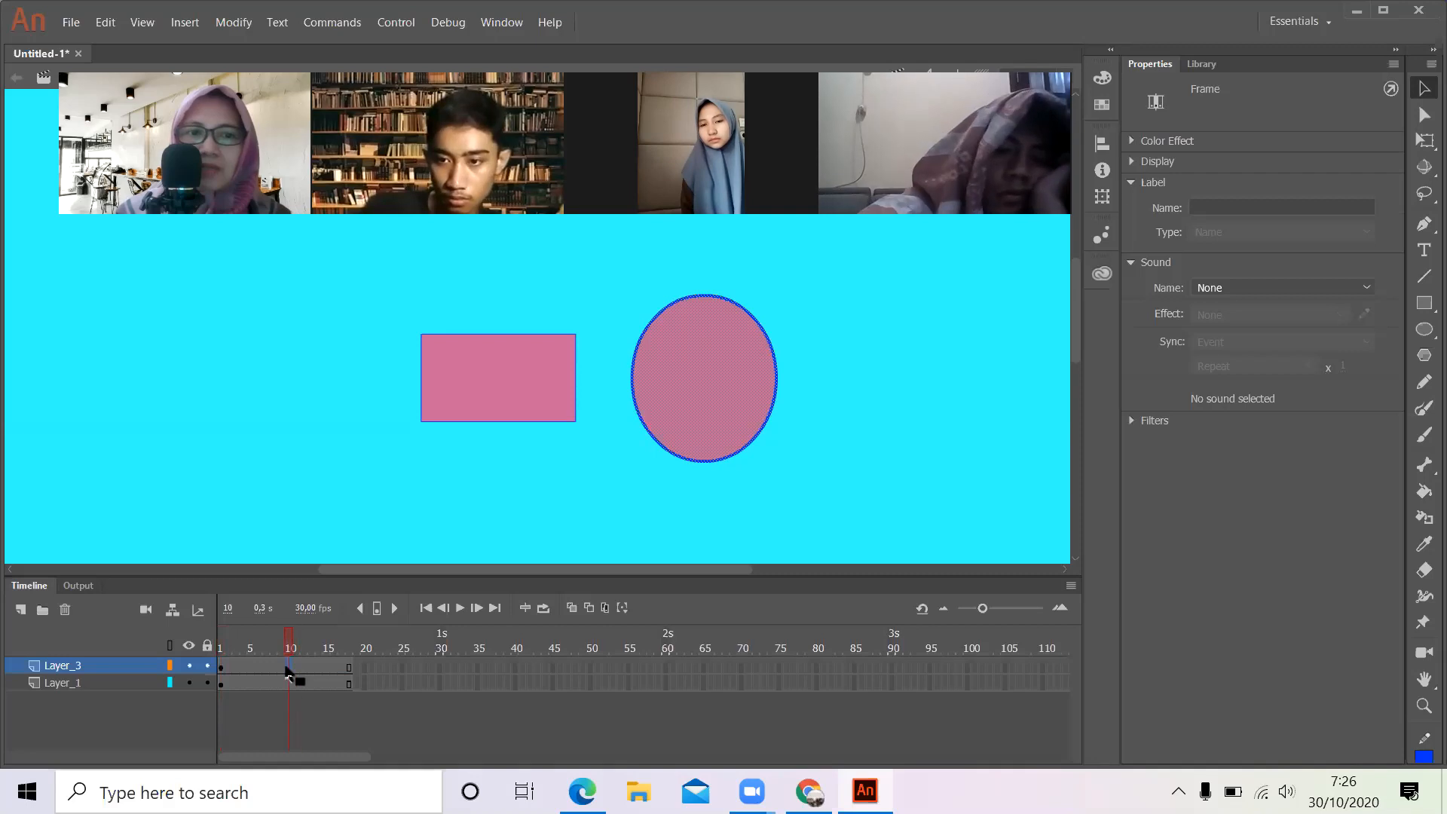
{"action": "left_click", "coordinate": [220, 669]}
{"action": "left_click", "coordinate": [219, 667]}
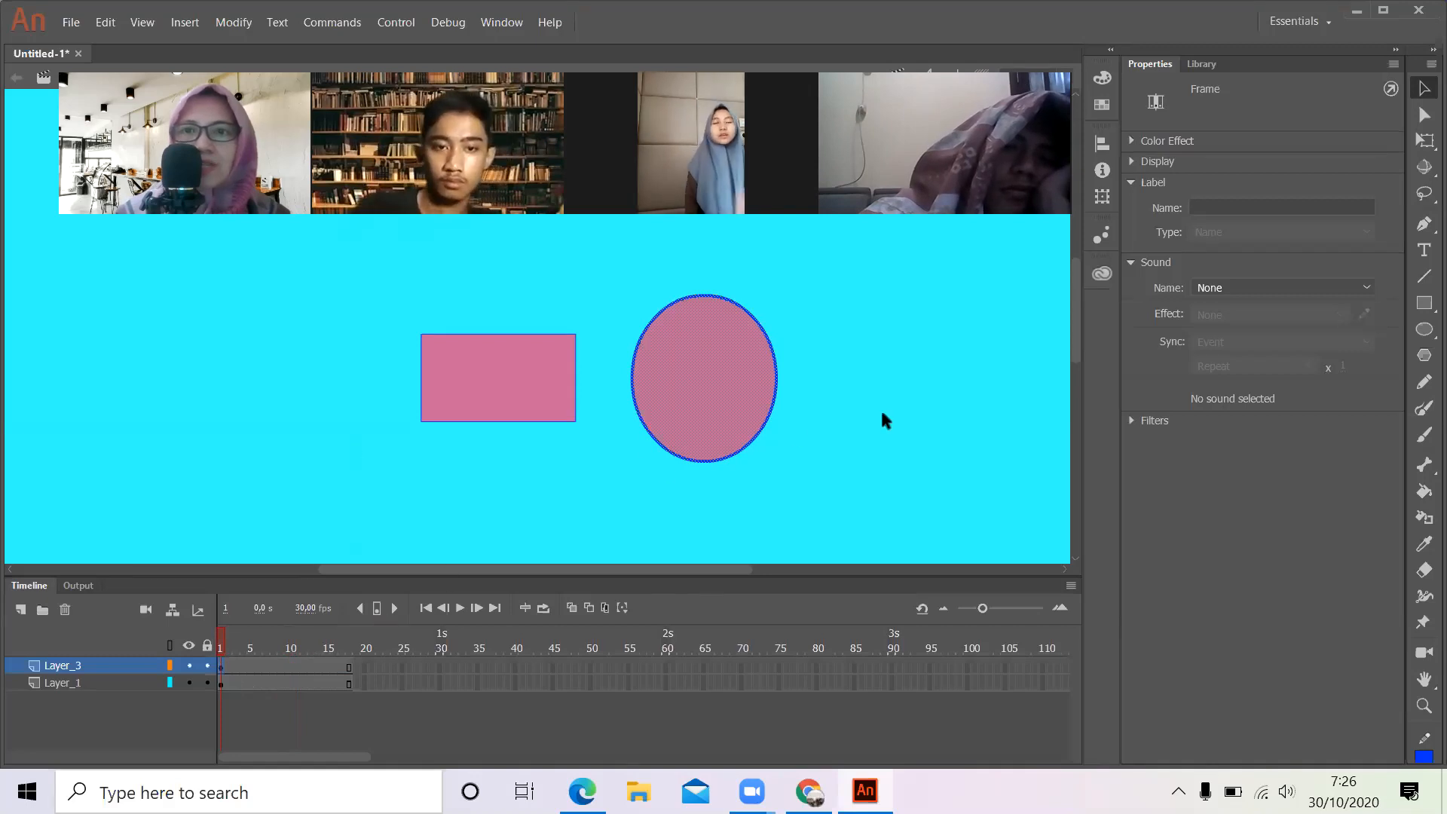
- Draw a second oval to the left of the rectangle on frame 1 of Layer_3 and select everything on that frame
{"action": "left_click", "coordinate": [1424, 329]}
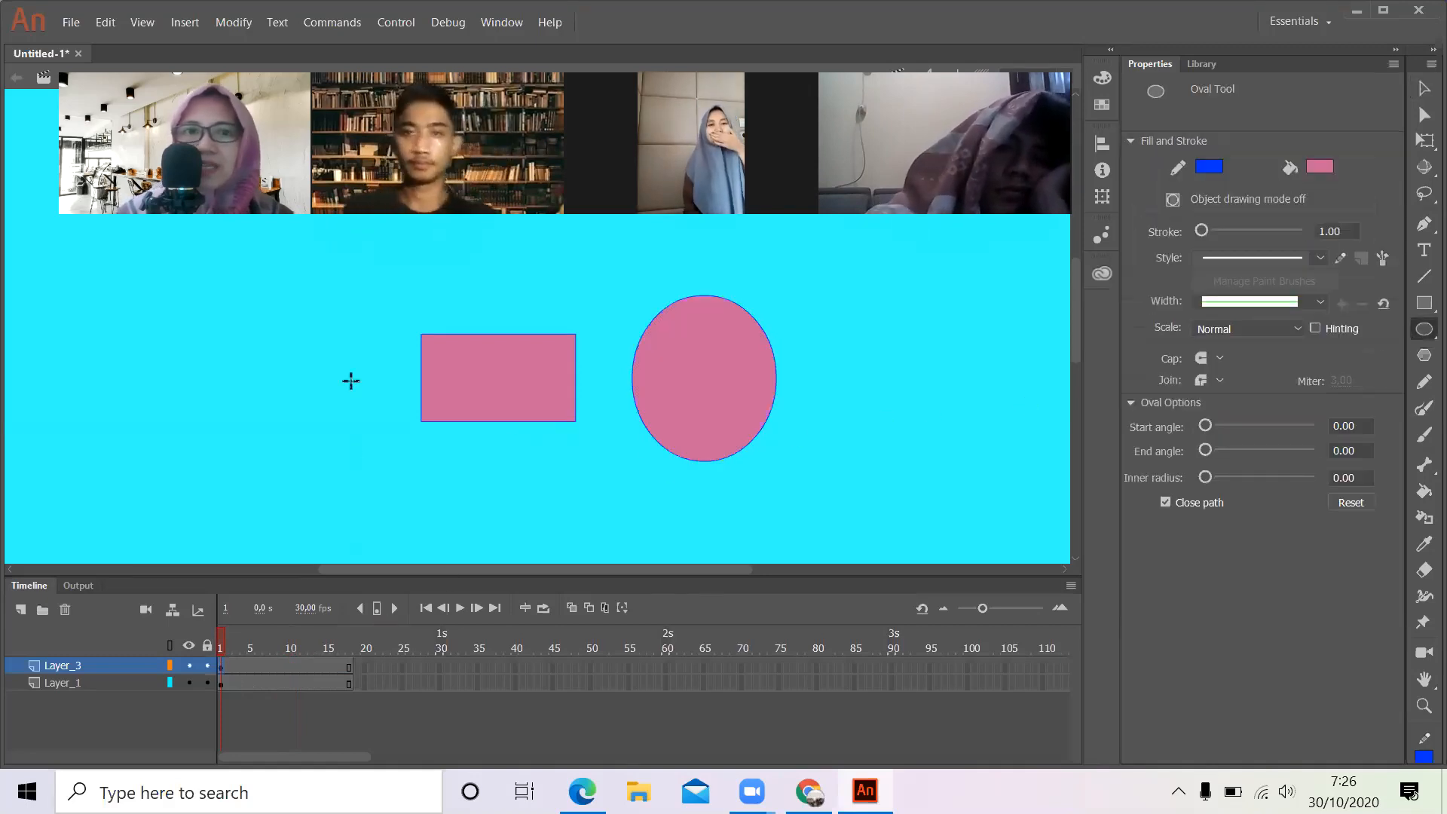
{"action": "left_click_drag", "start_coordinate": [219, 338], "coordinate": [354, 498]}
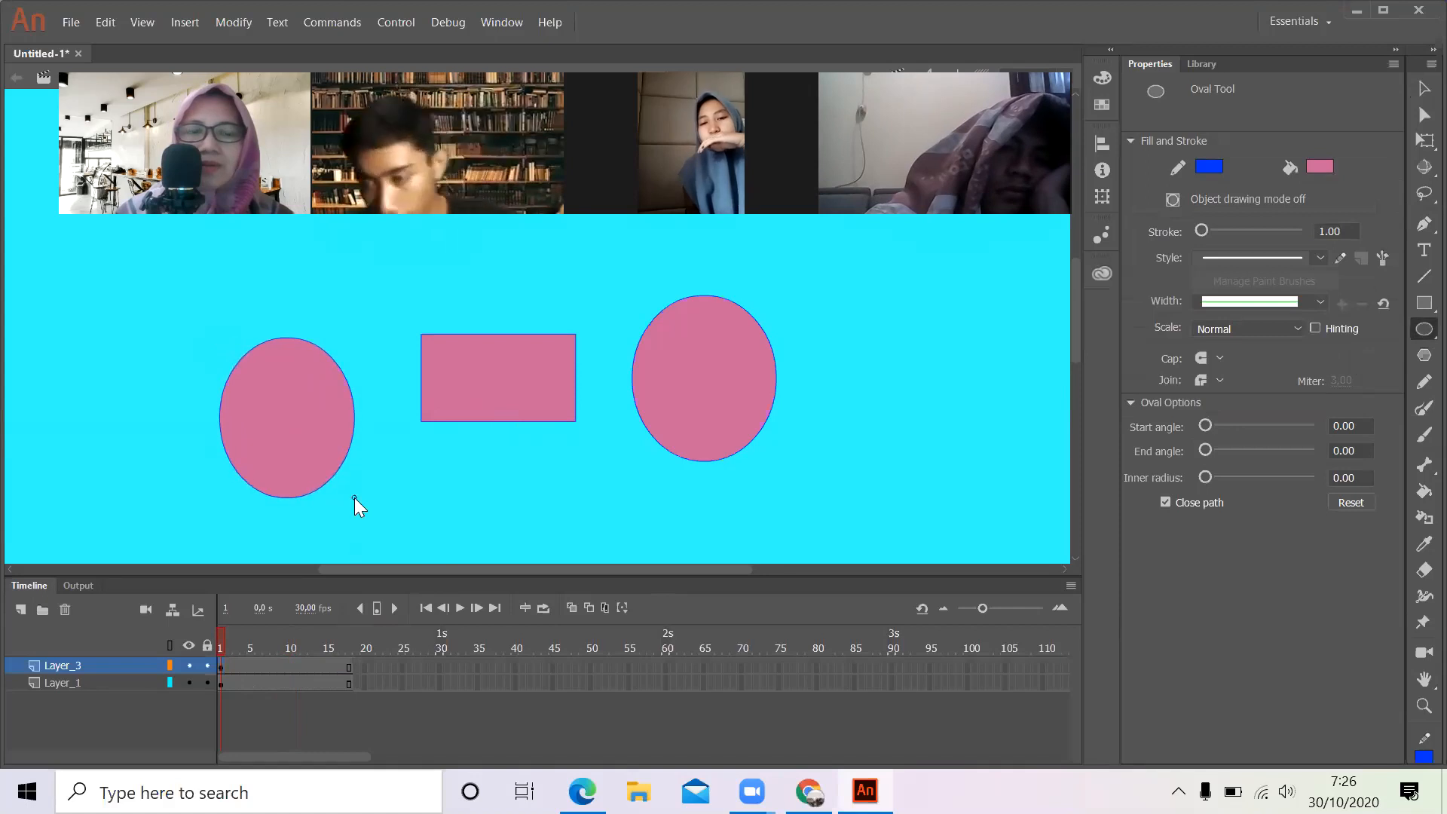
{"action": "left_click", "coordinate": [222, 667]}
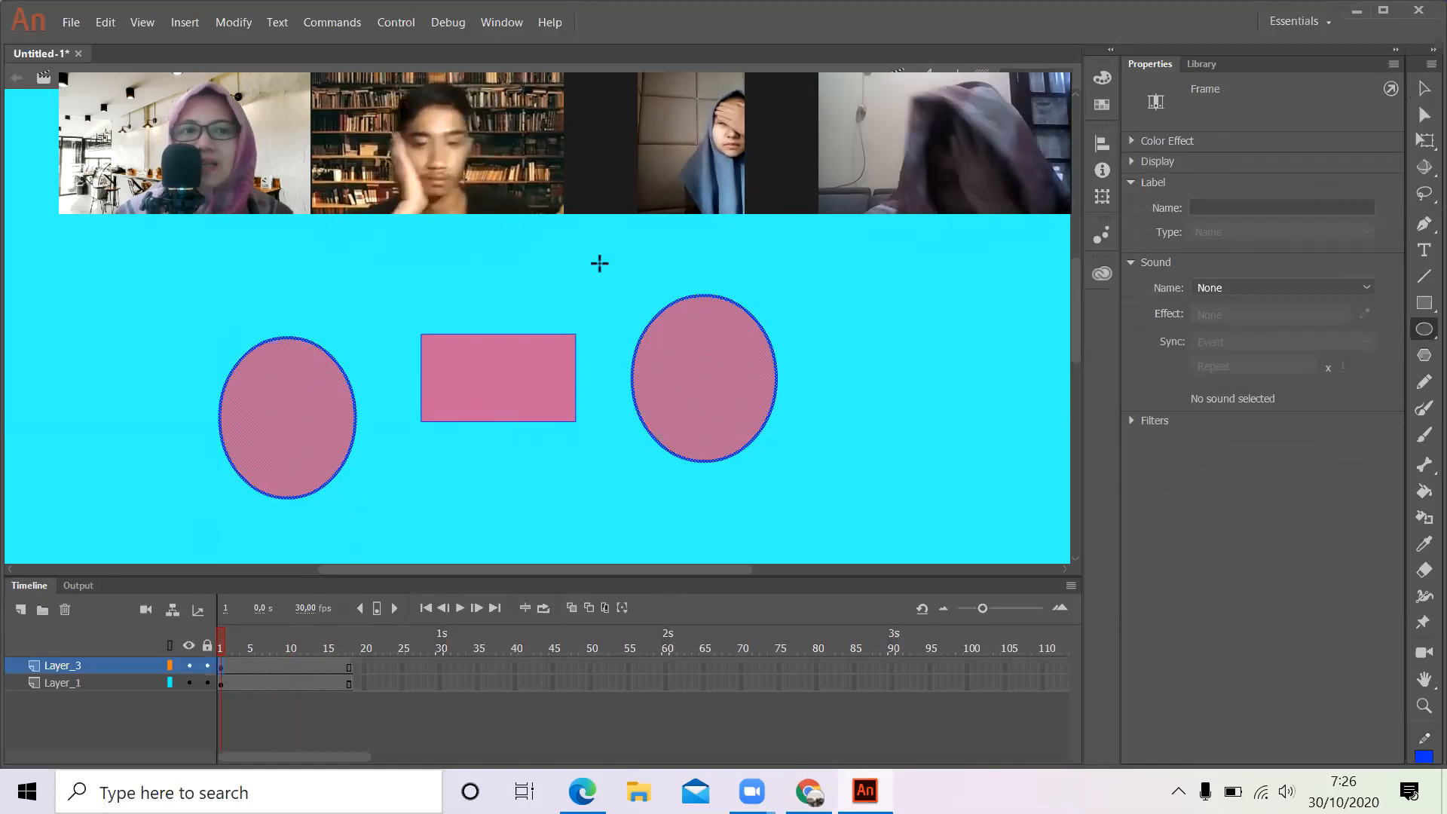
- Select only the second oval, left of the rectangle, with the Selection Tool and delete it
{"action": "key", "text": "v"}
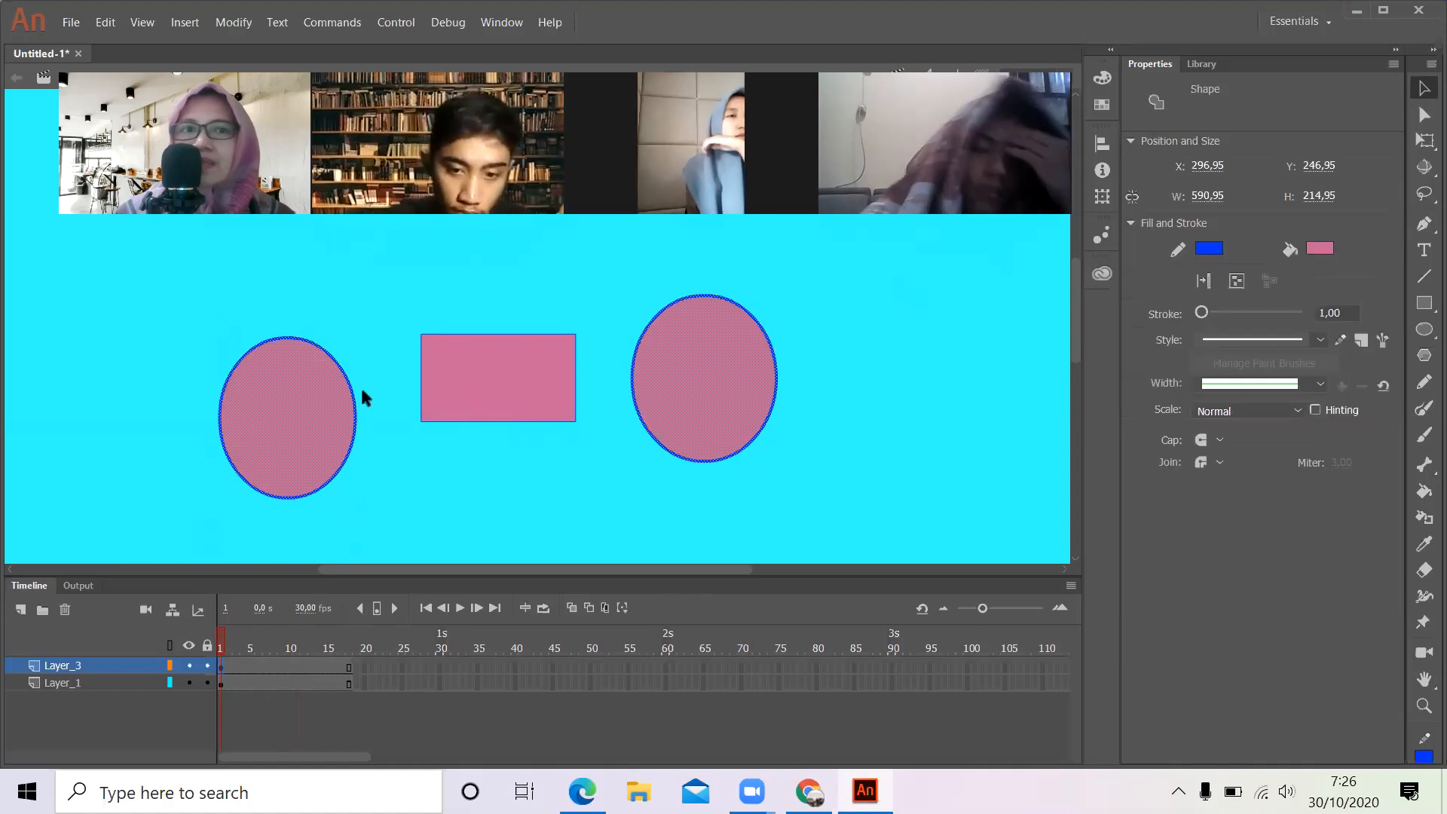
{"action": "mouse_move", "coordinate": [186, 305]}
{"action": "left_mouse_down"}
{"action": "mouse_move", "coordinate": [397, 509]}
{"action": "mouse_move", "coordinate": [404, 533]}
{"action": "left_mouse_up"}
{"action": "key", "text": "Delete"}
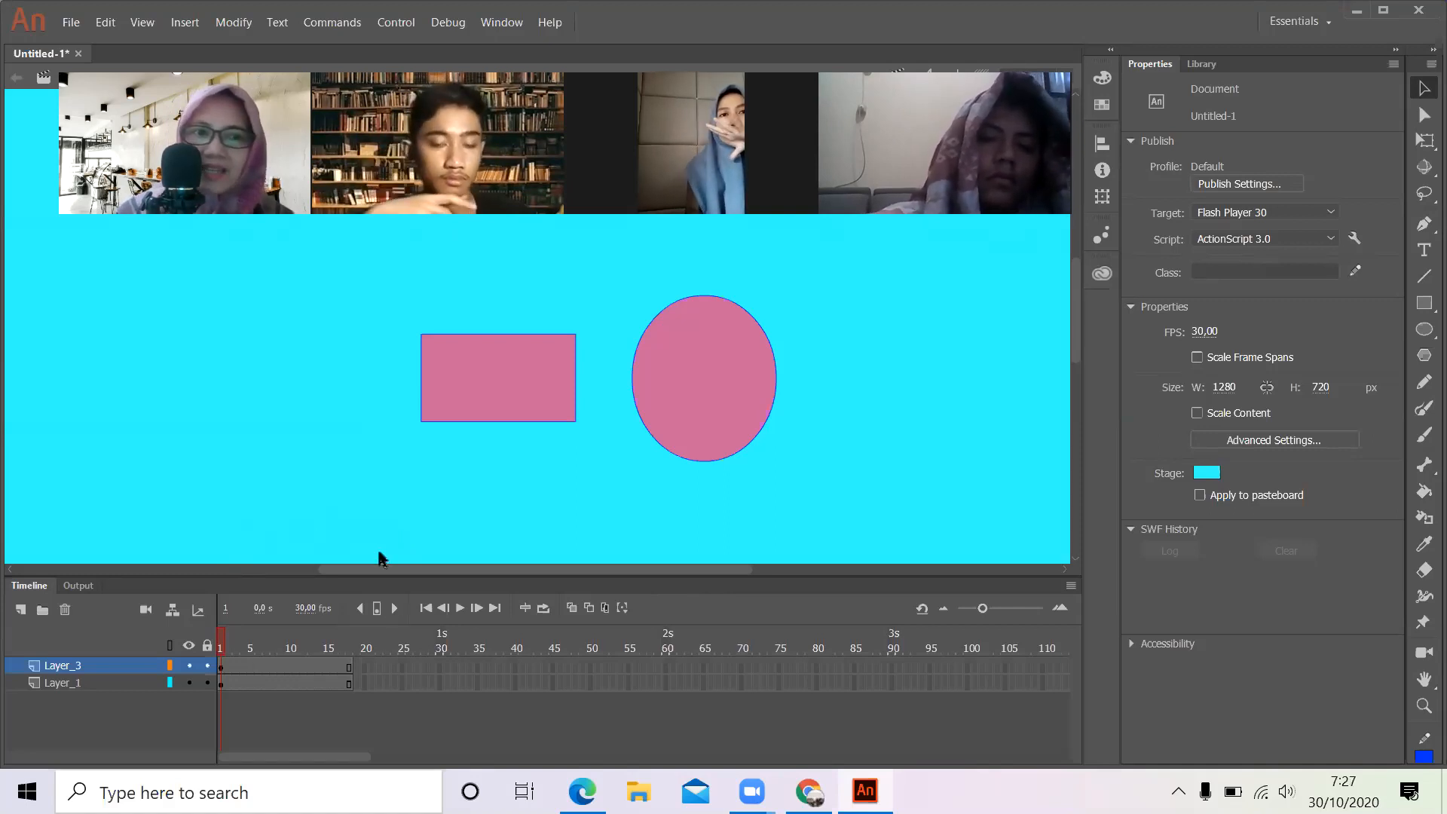
- Play the timeline through to its last frame to preview the animation
{"action": "key", "text": "Return"}
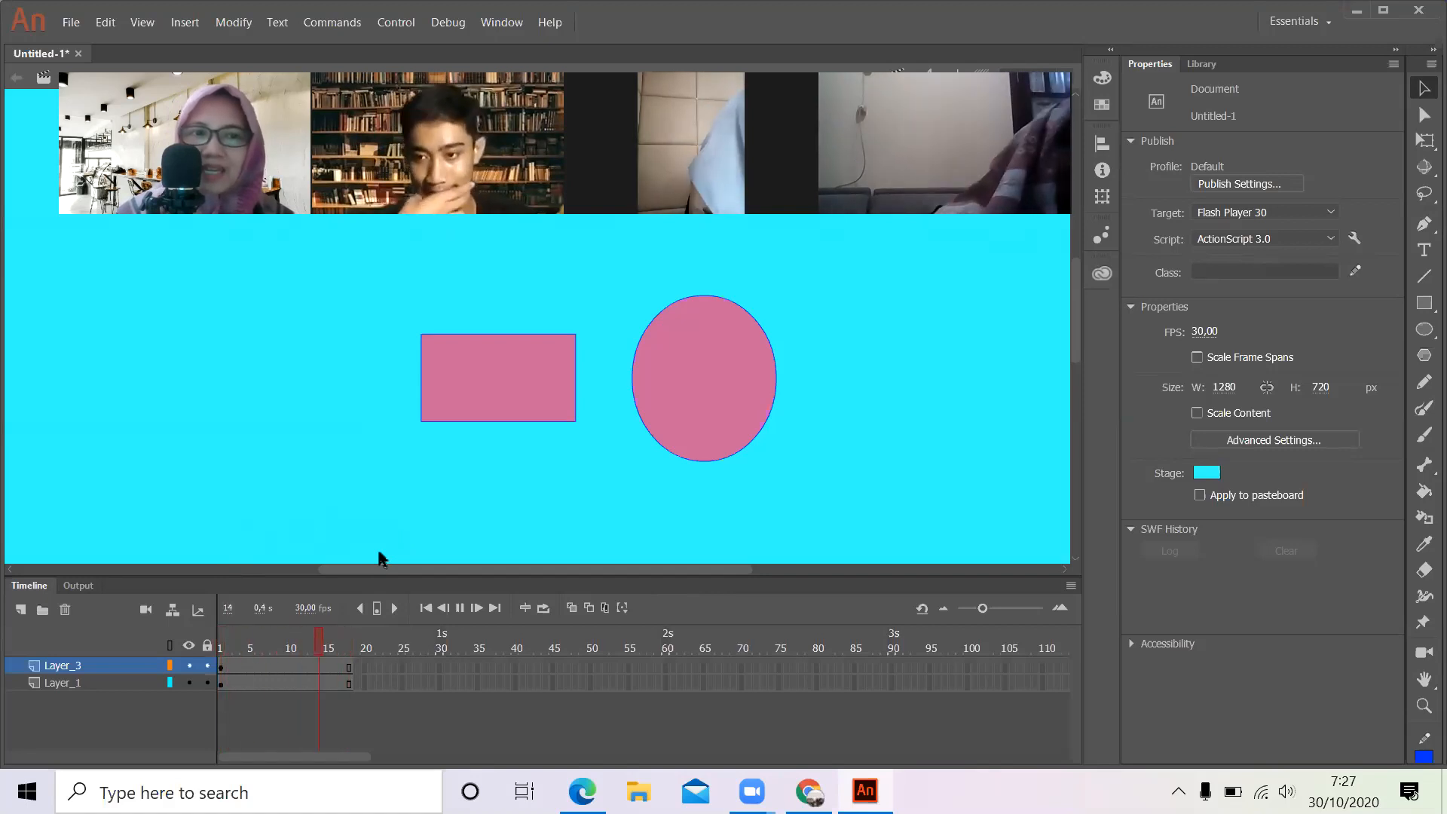
{"action": "key", "text": "Return"}
{"action": "key", "text": "Return"}
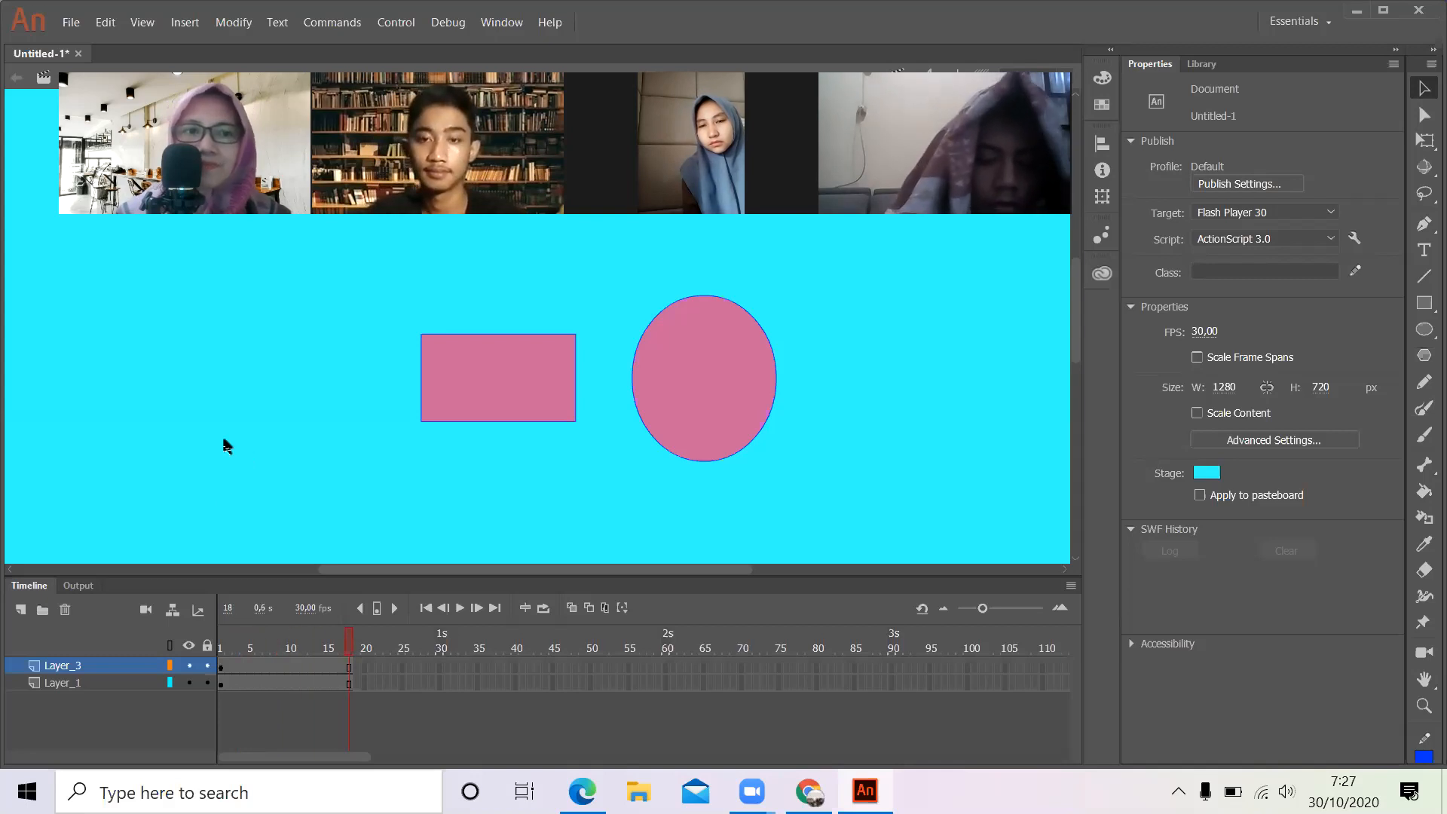
- Insert frames from frame 12 onward on both layers until they extend to frame 30
{"action": "left_click", "coordinate": [220, 678]}
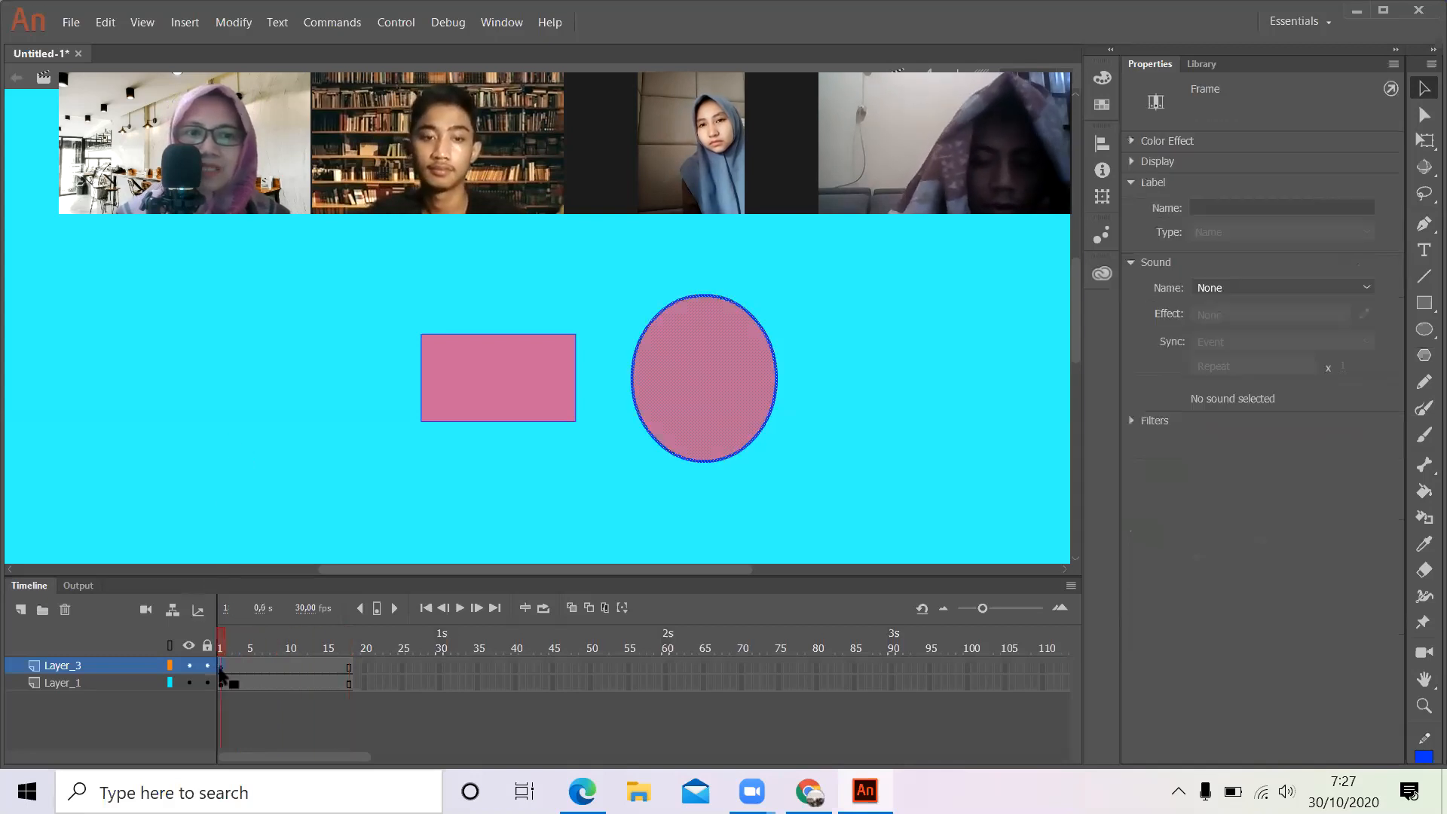
{"action": "left_click", "coordinate": [302, 683]}
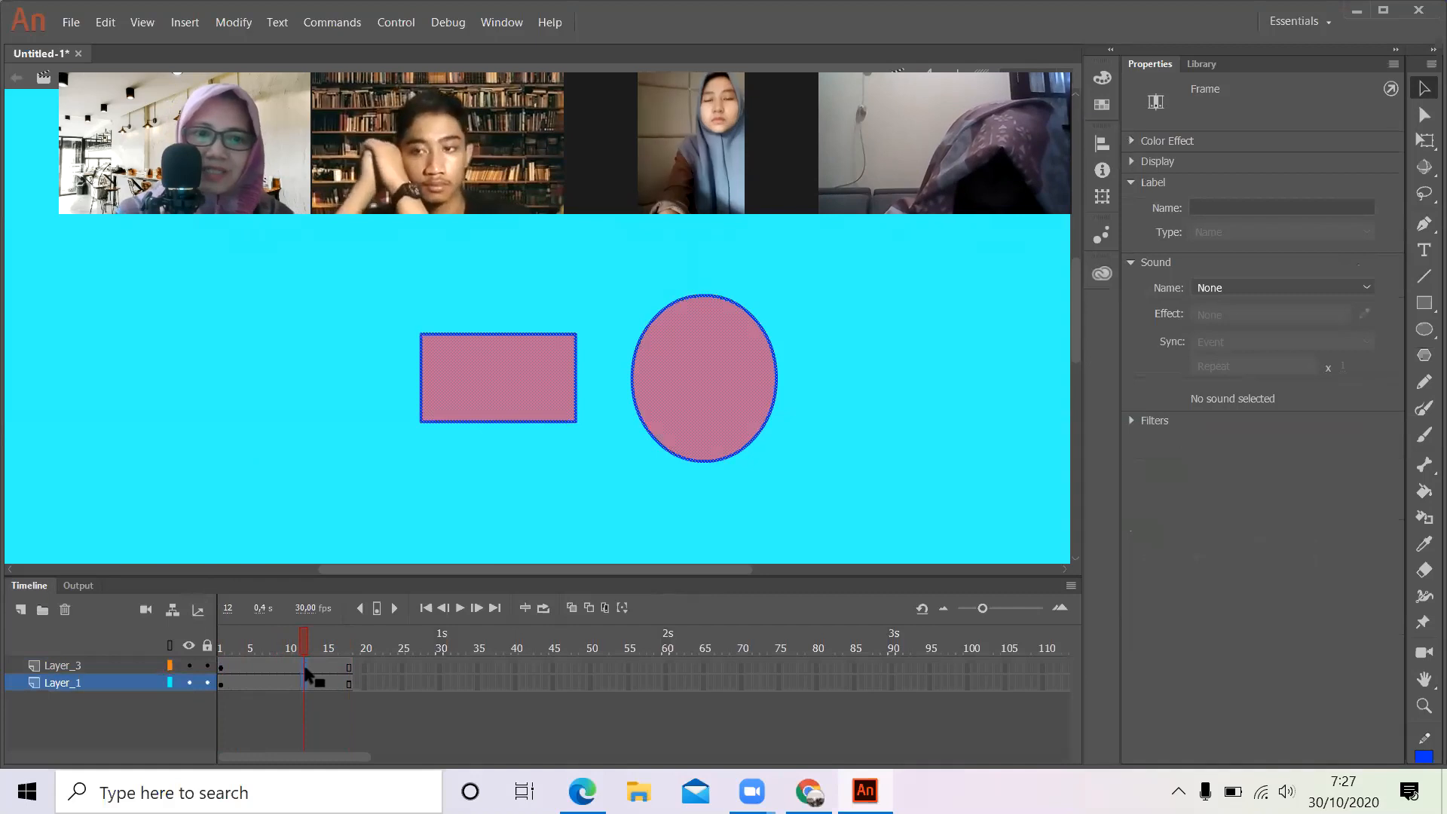
{"action": "key", "text": "F5"}
{"action": "key", "text": "F5"}
{"action": "key", "text": "F5"}
{"action": "key", "text": "F5"}
{"action": "key", "text": "F5"}
{"action": "key", "text": "F5"}
{"action": "key", "text": "F5"}
{"action": "key", "text": "F5"}
{"action": "key", "text": "F5"}
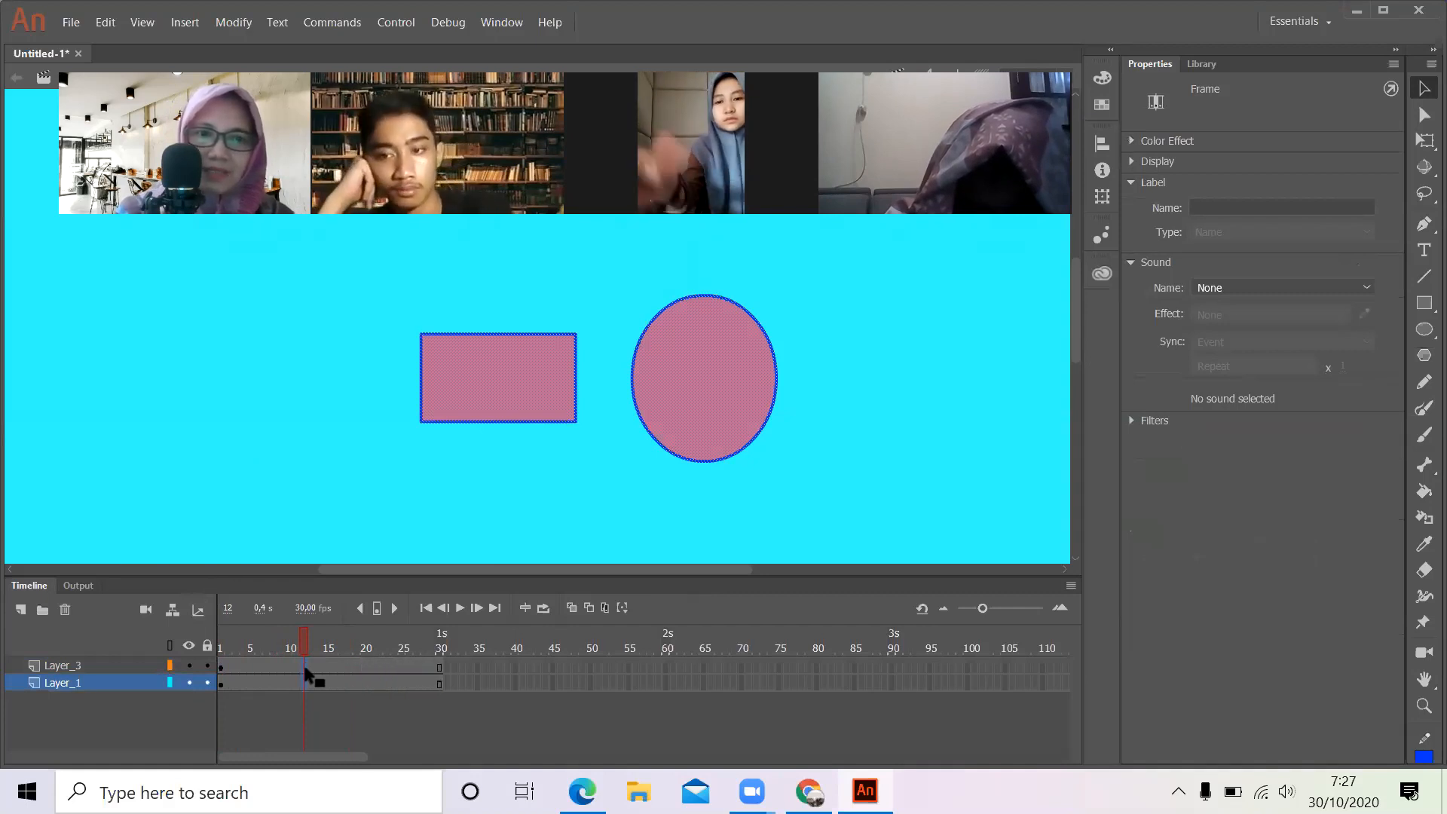
- Insert a keyframe at frame 15 of Layer_3
{"action": "left_click", "coordinate": [327, 667]}
{"action": "right_click", "coordinate": [329, 666]}
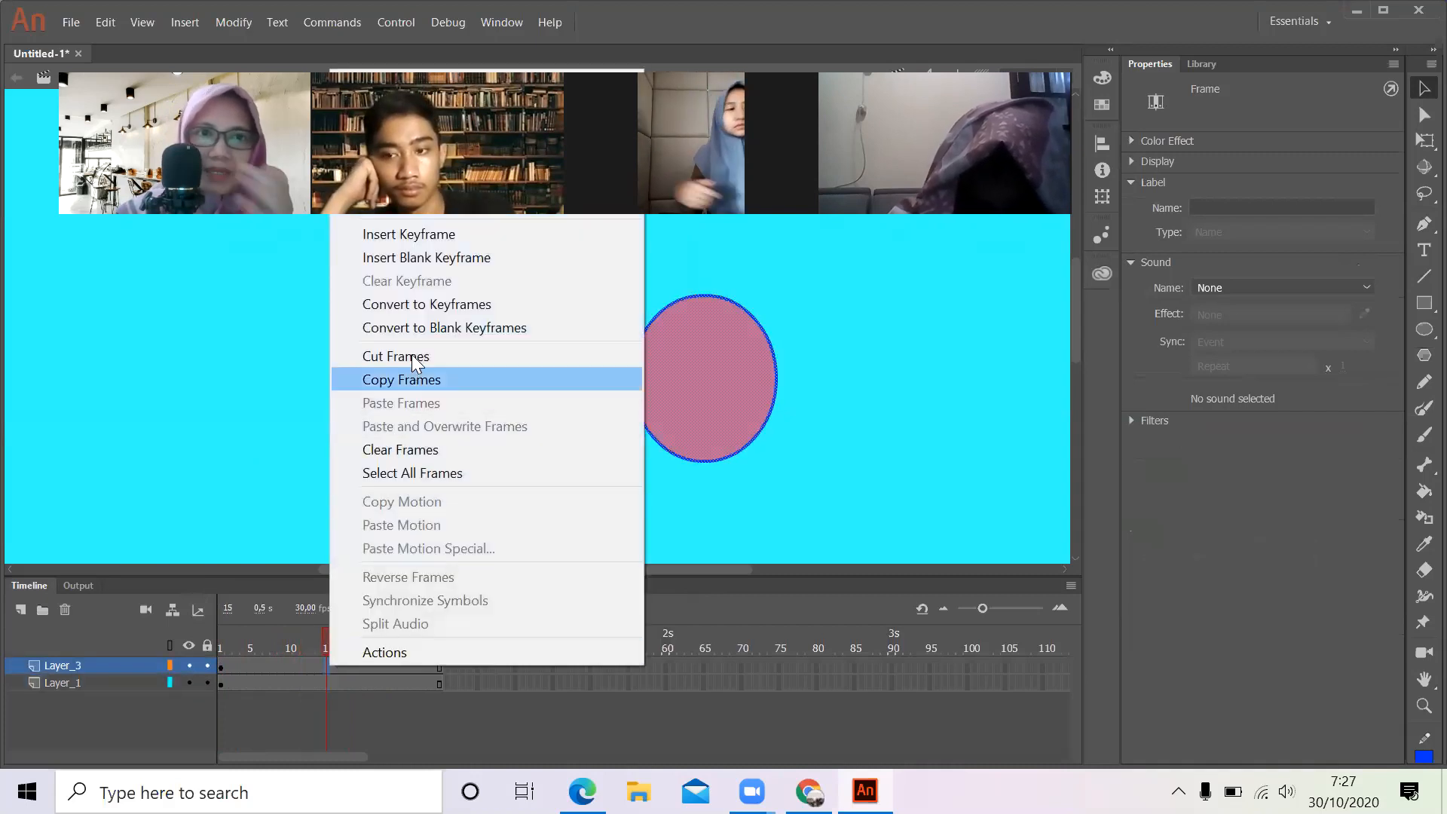
{"action": "left_click", "coordinate": [432, 238]}
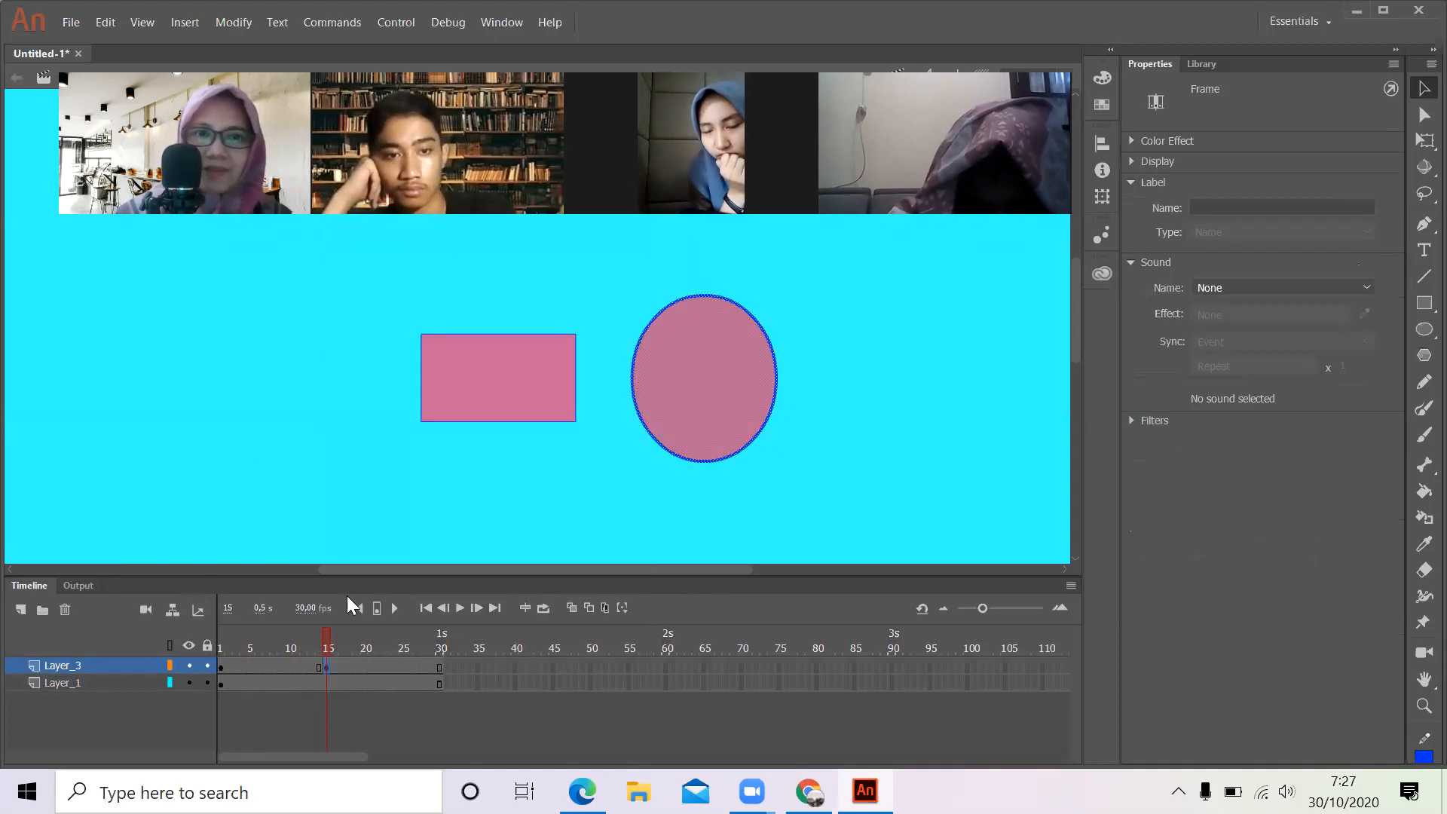
- Select only the oval's fill at frame 15 of Layer_3 and set its fill colour to purple #6633CC
{"action": "left_click", "coordinate": [679, 411]}
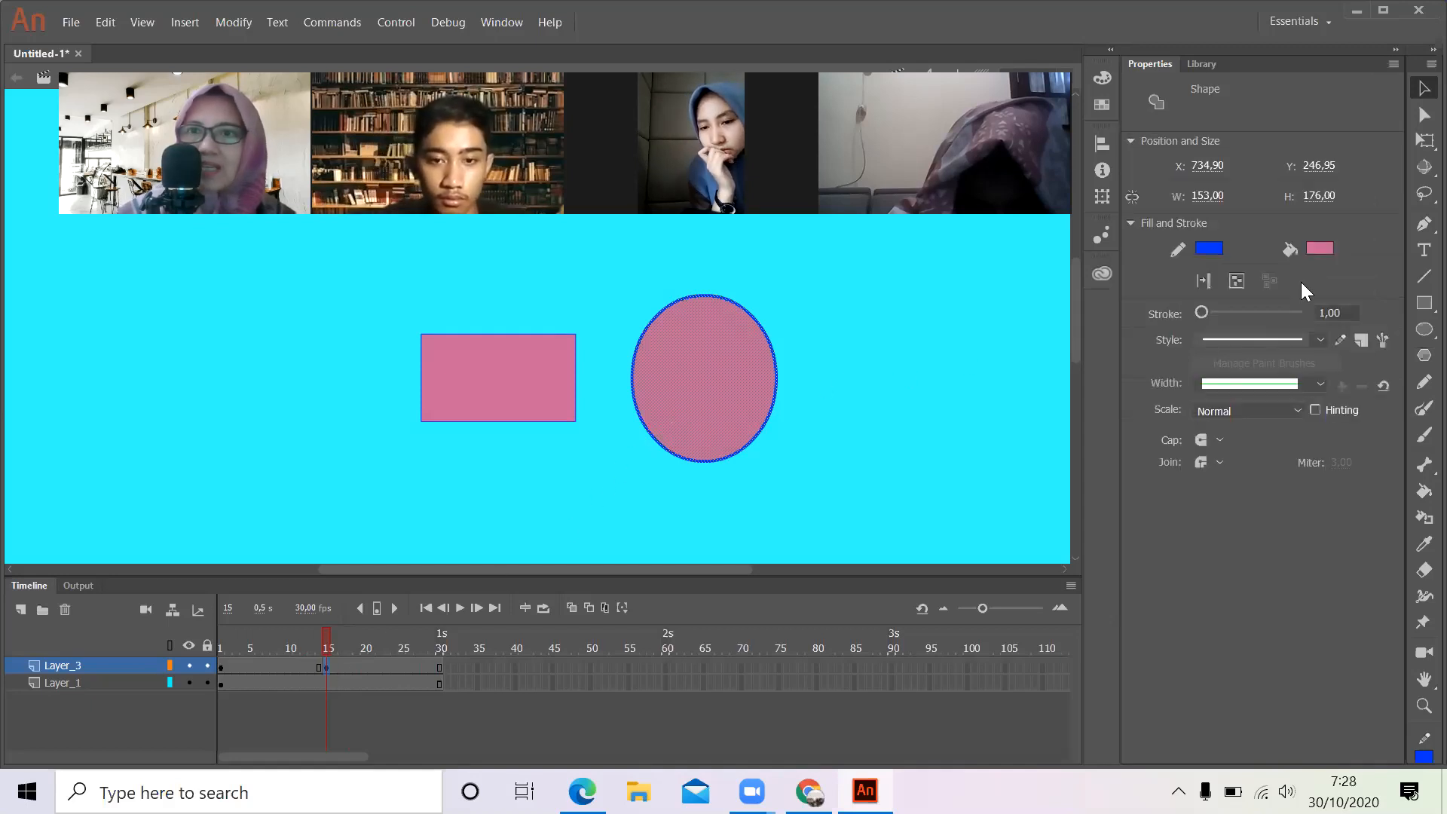
{"action": "left_click", "coordinate": [930, 353]}
{"action": "left_click", "coordinate": [749, 363]}
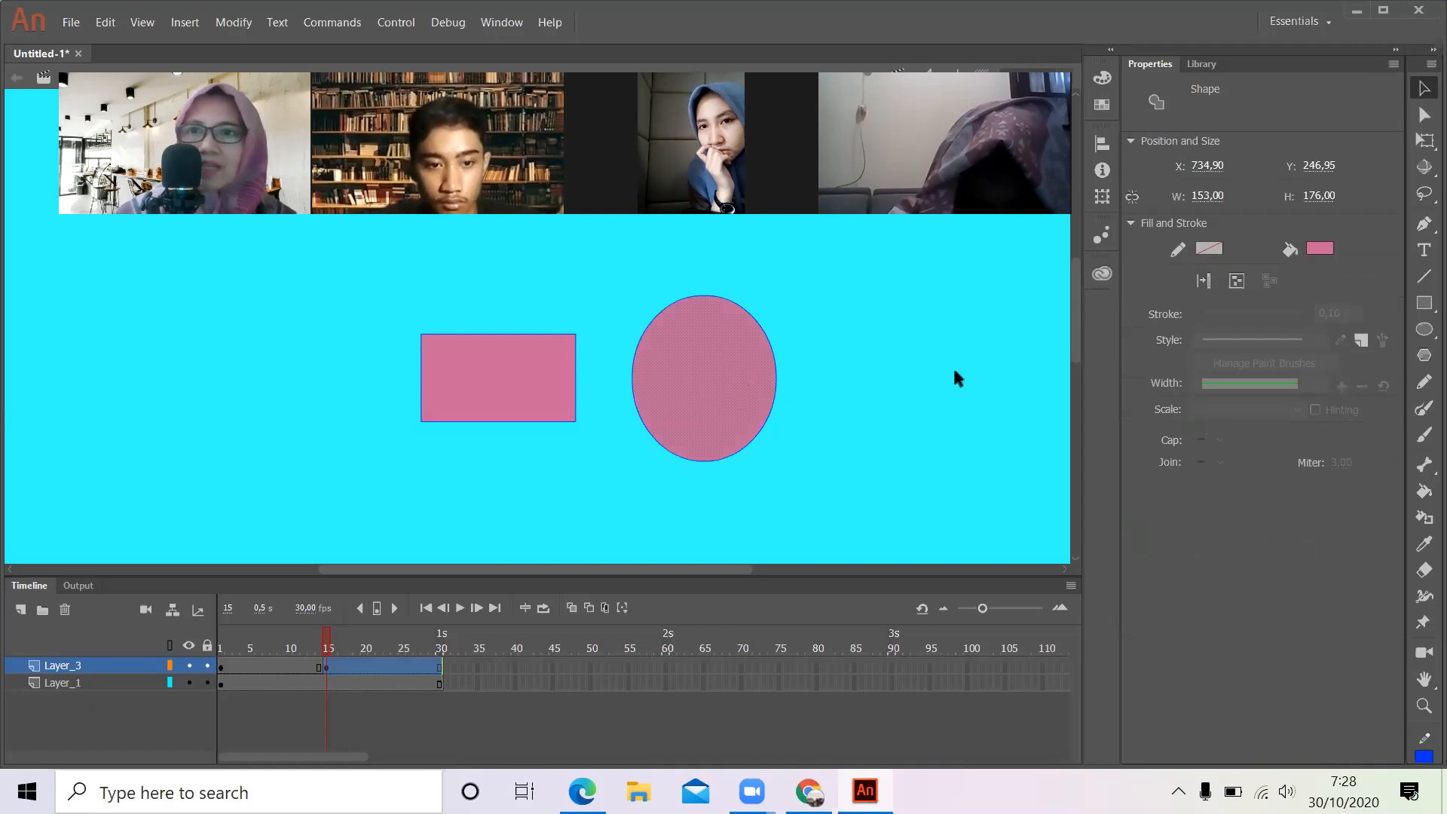
{"action": "left_click", "coordinate": [1320, 248]}
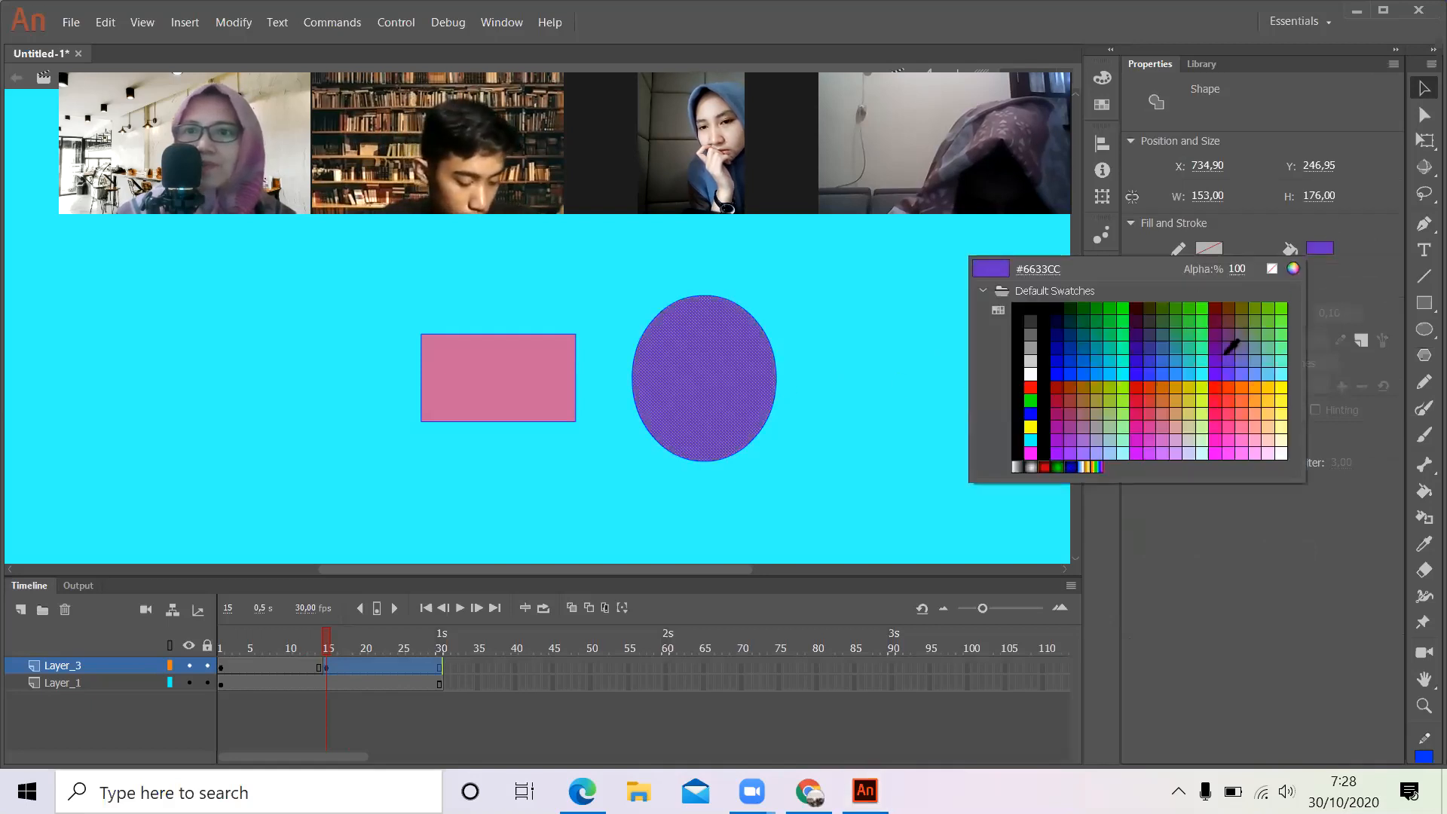
{"action": "left_click", "coordinate": [1226, 352]}
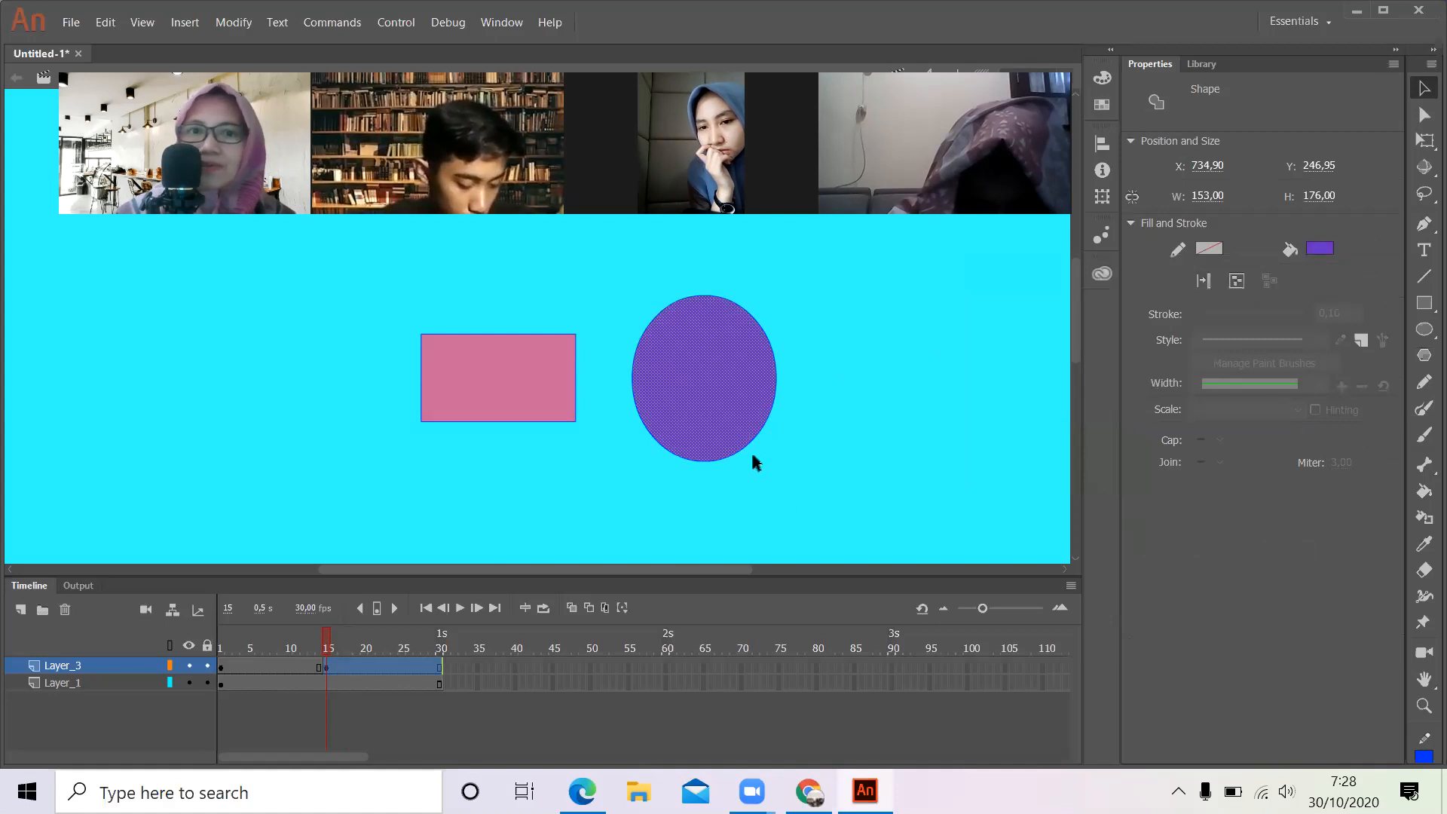
- Deselect the oval's fill and play the timeline through to frame 30 to preview the colour change
{"action": "left_click", "coordinate": [784, 457]}
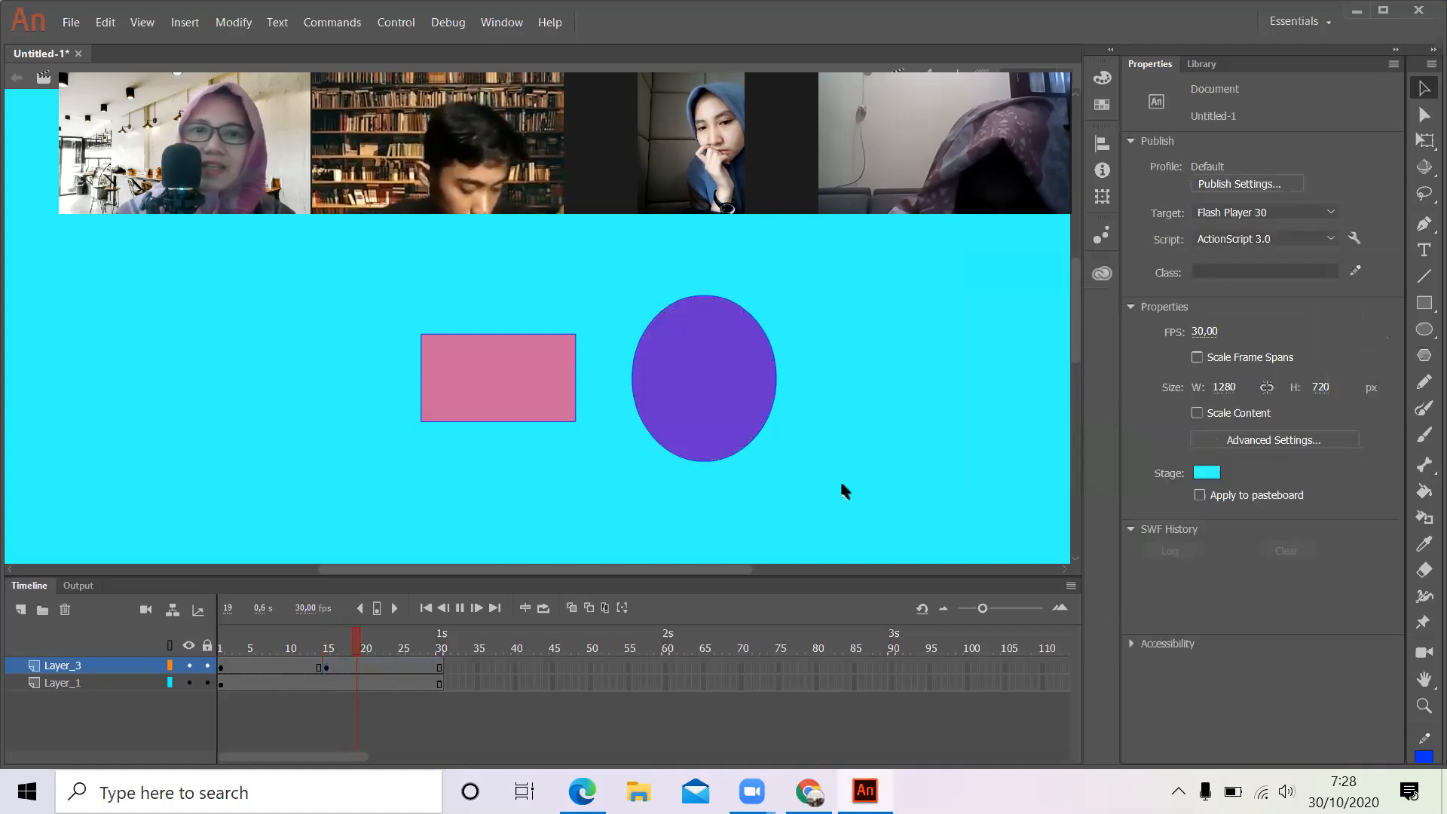
{"action": "key", "text": "Return"}
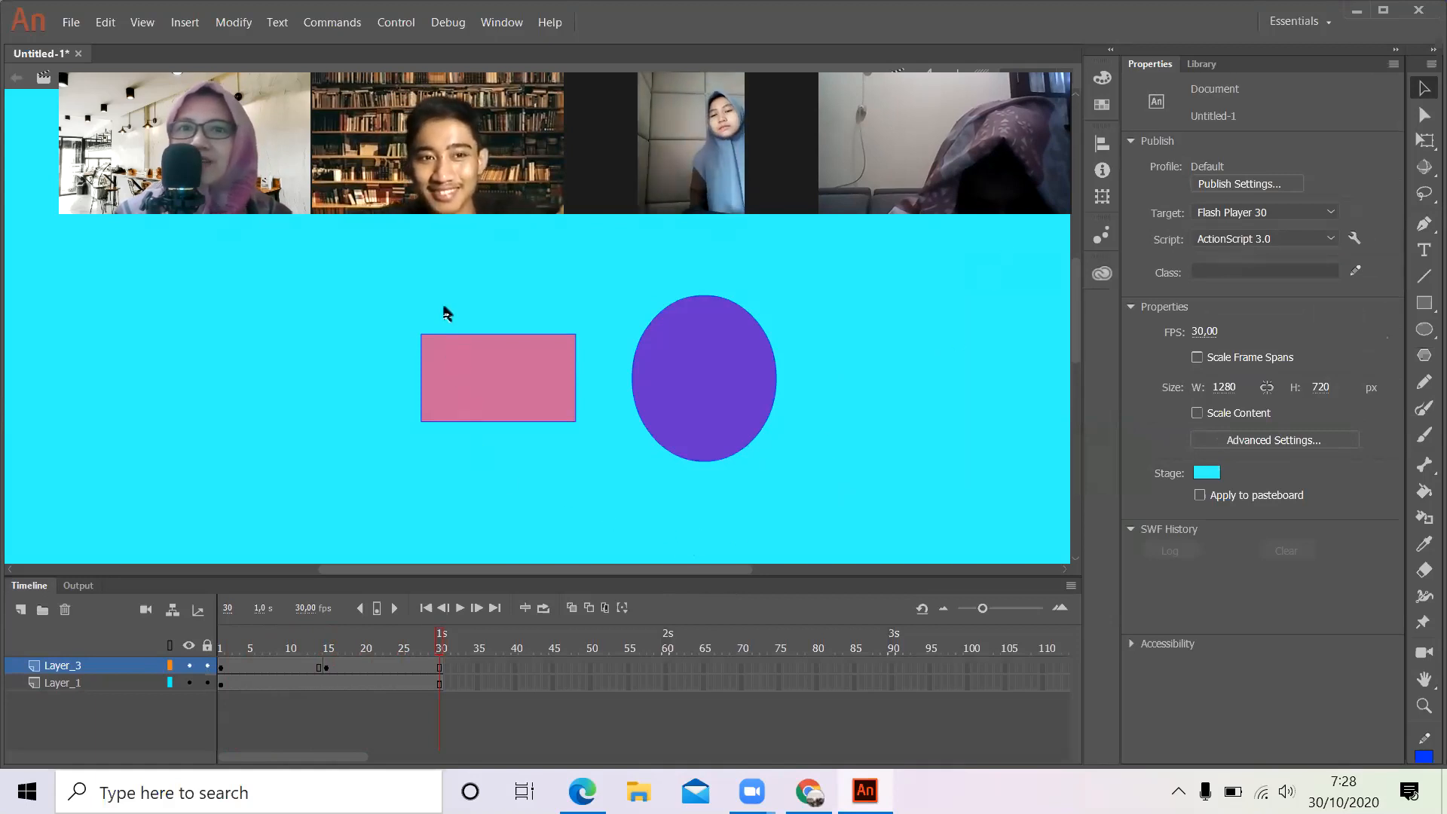
- Marquee-select both shapes and then the whole oval, try shifting only the oval's fill off its outline, and undo the move
{"action": "left_click_drag", "start_coordinate": [347, 276], "coordinate": [891, 527]}
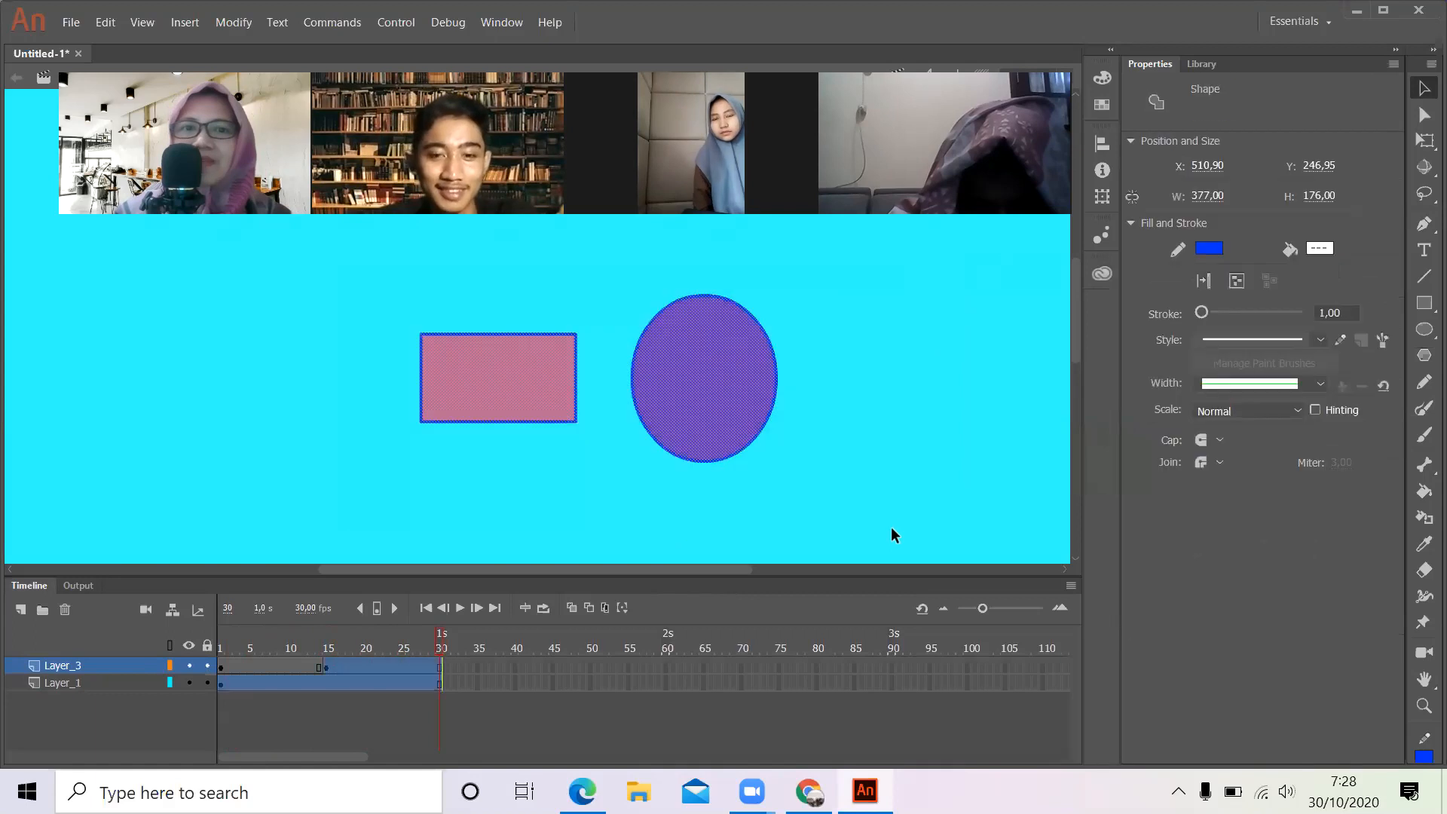
{"action": "left_click", "coordinate": [898, 456]}
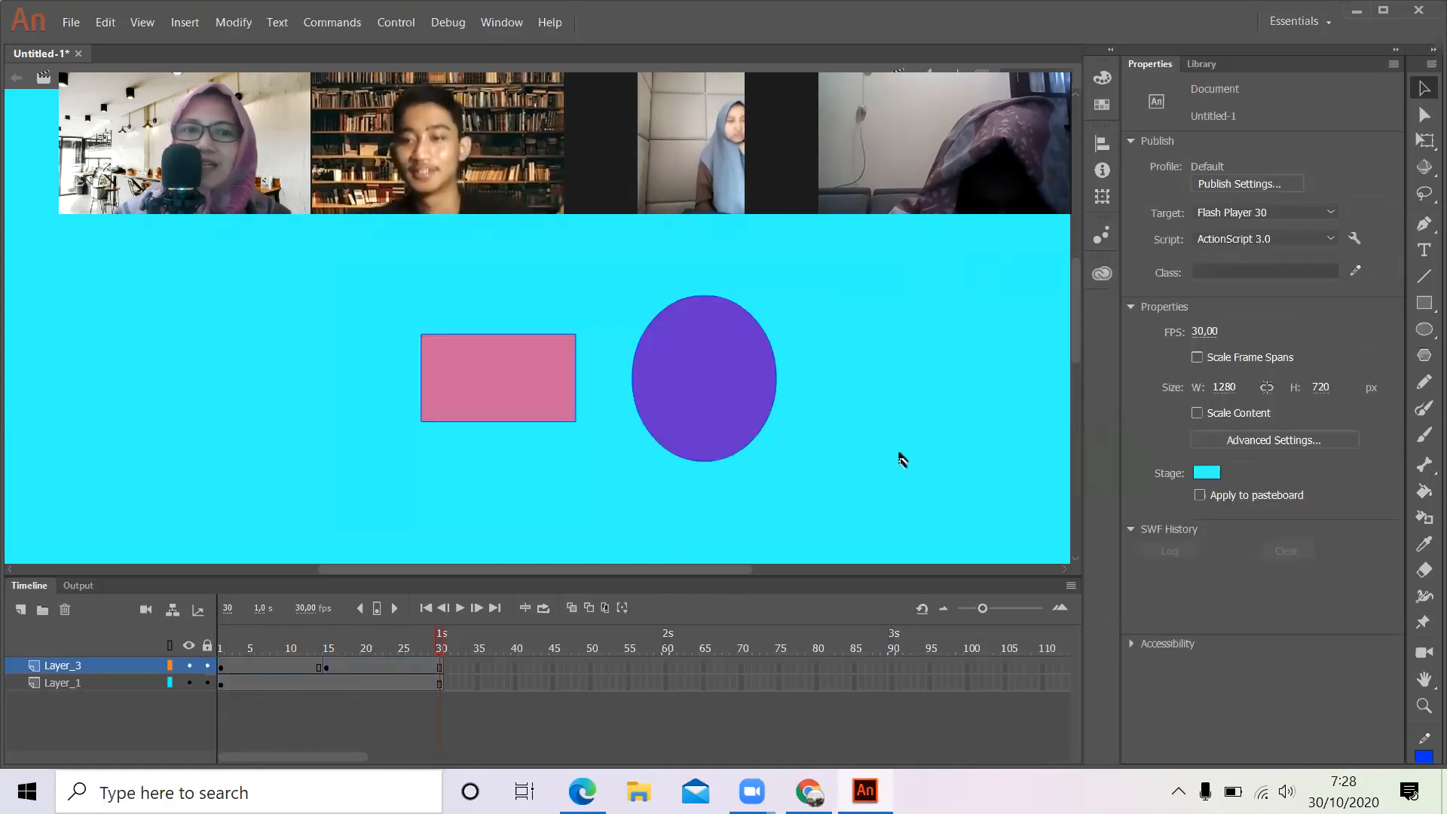
{"action": "left_click_drag", "start_coordinate": [636, 275], "coordinate": [766, 492]}
{"action": "left_click", "coordinate": [831, 452]}
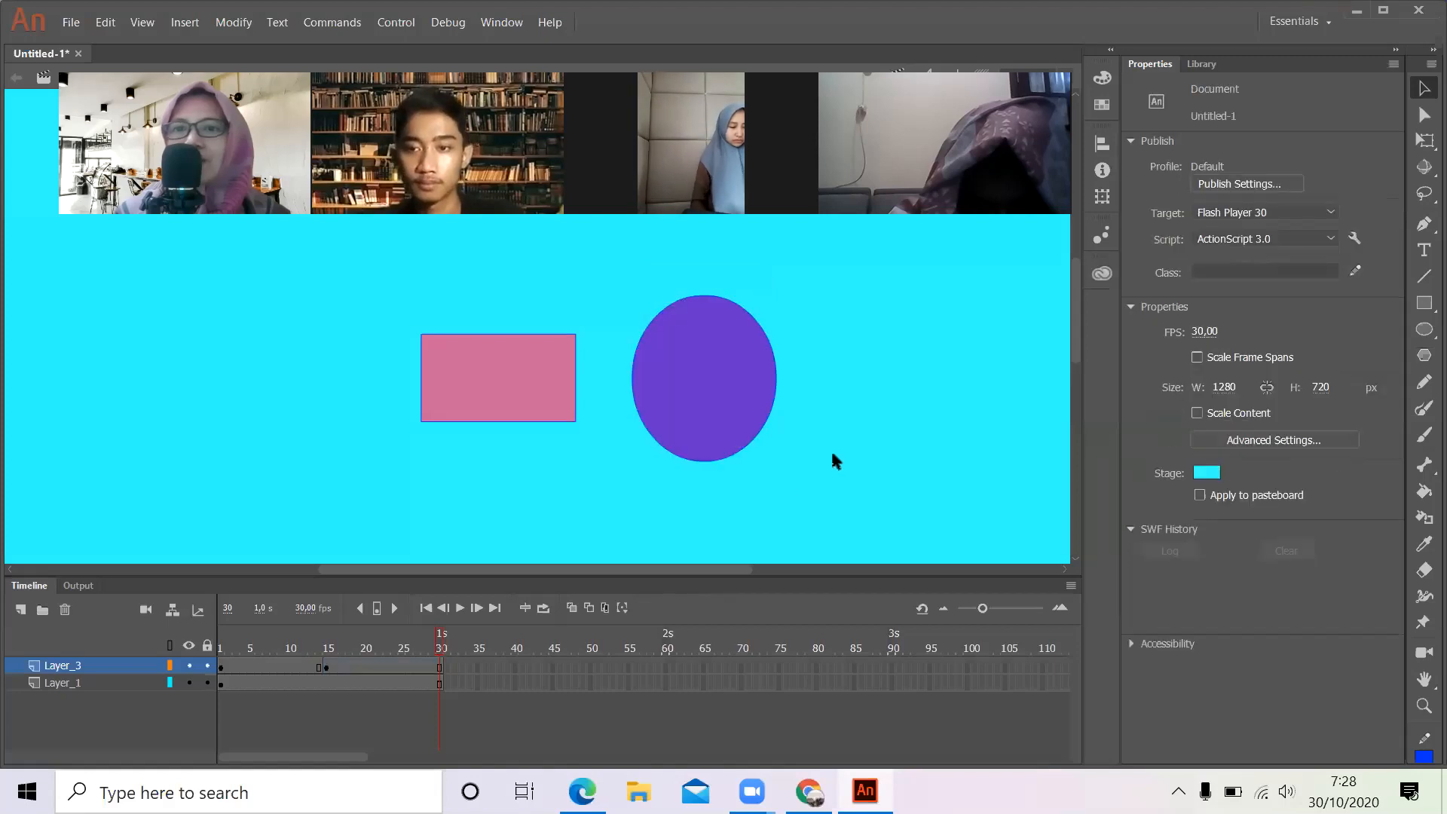
{"action": "left_click_drag", "start_coordinate": [677, 357], "coordinate": [705, 380]}
{"action": "key", "text": "ctrl+z"}
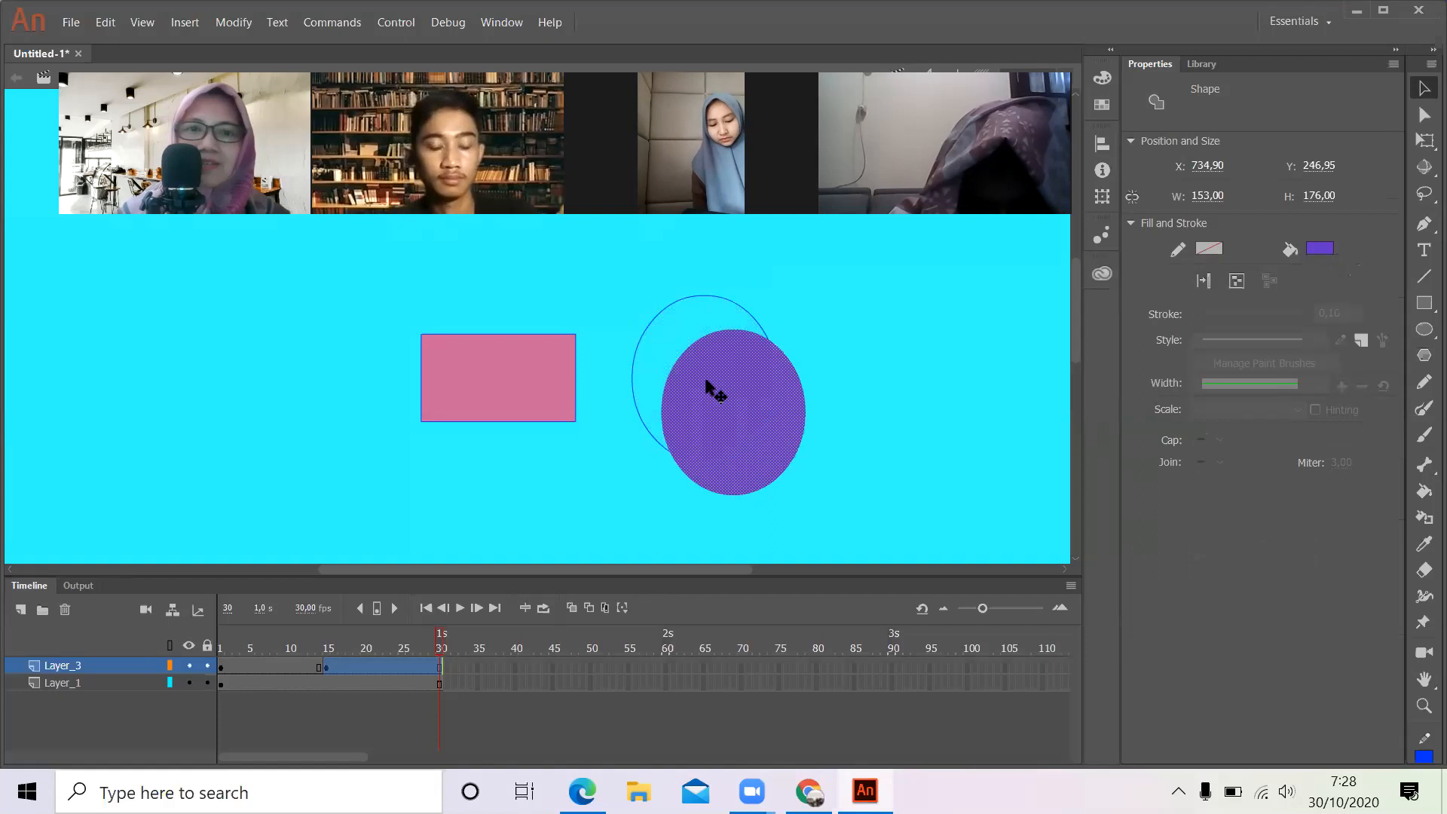
- Select a vertical strip about 61 px wide through the middle of the oval and set its fill colour to red
{"action": "left_click_drag", "start_coordinate": [670, 255], "coordinate": [727, 516]}
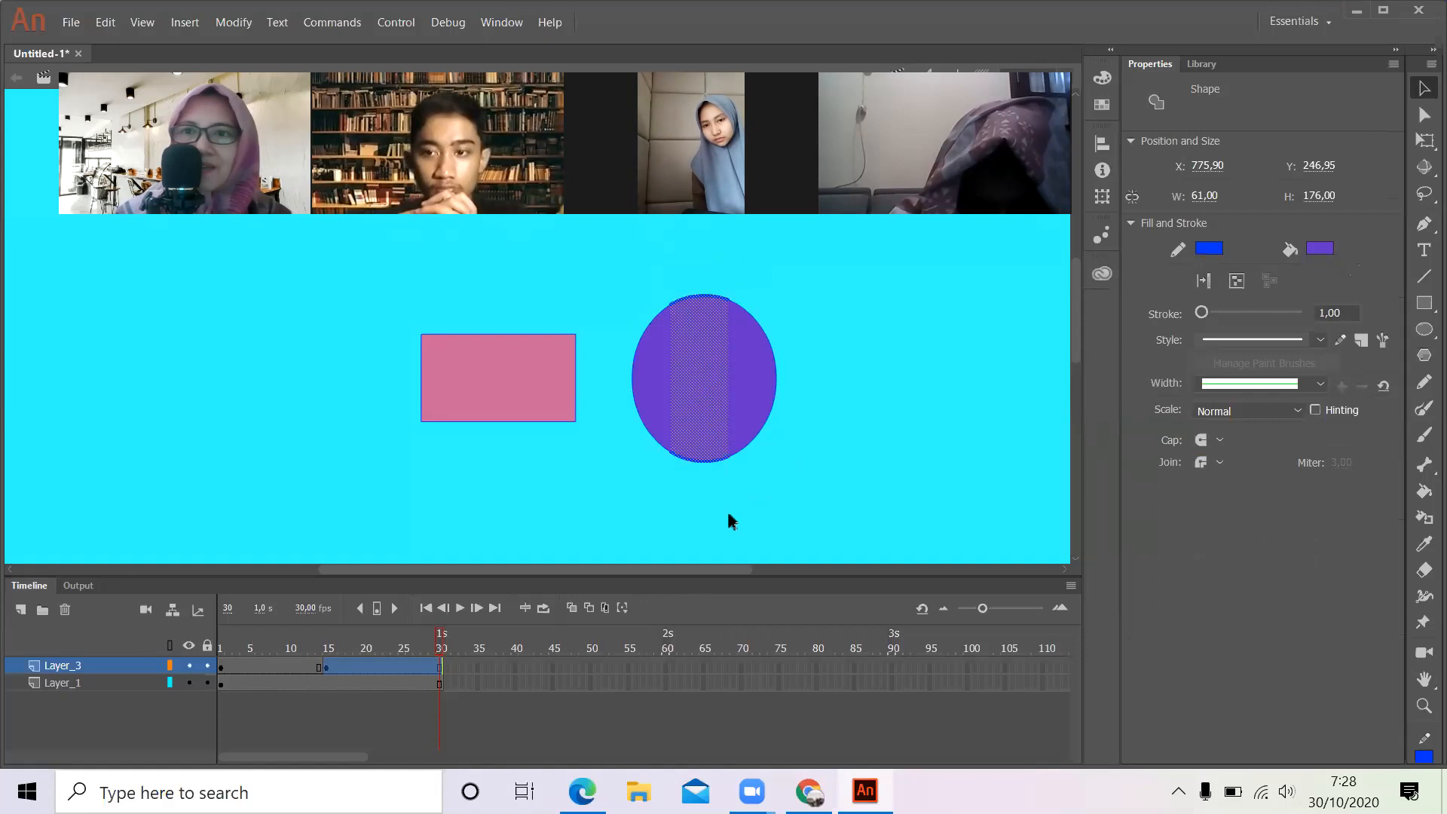
{"action": "left_click", "coordinate": [1319, 248]}
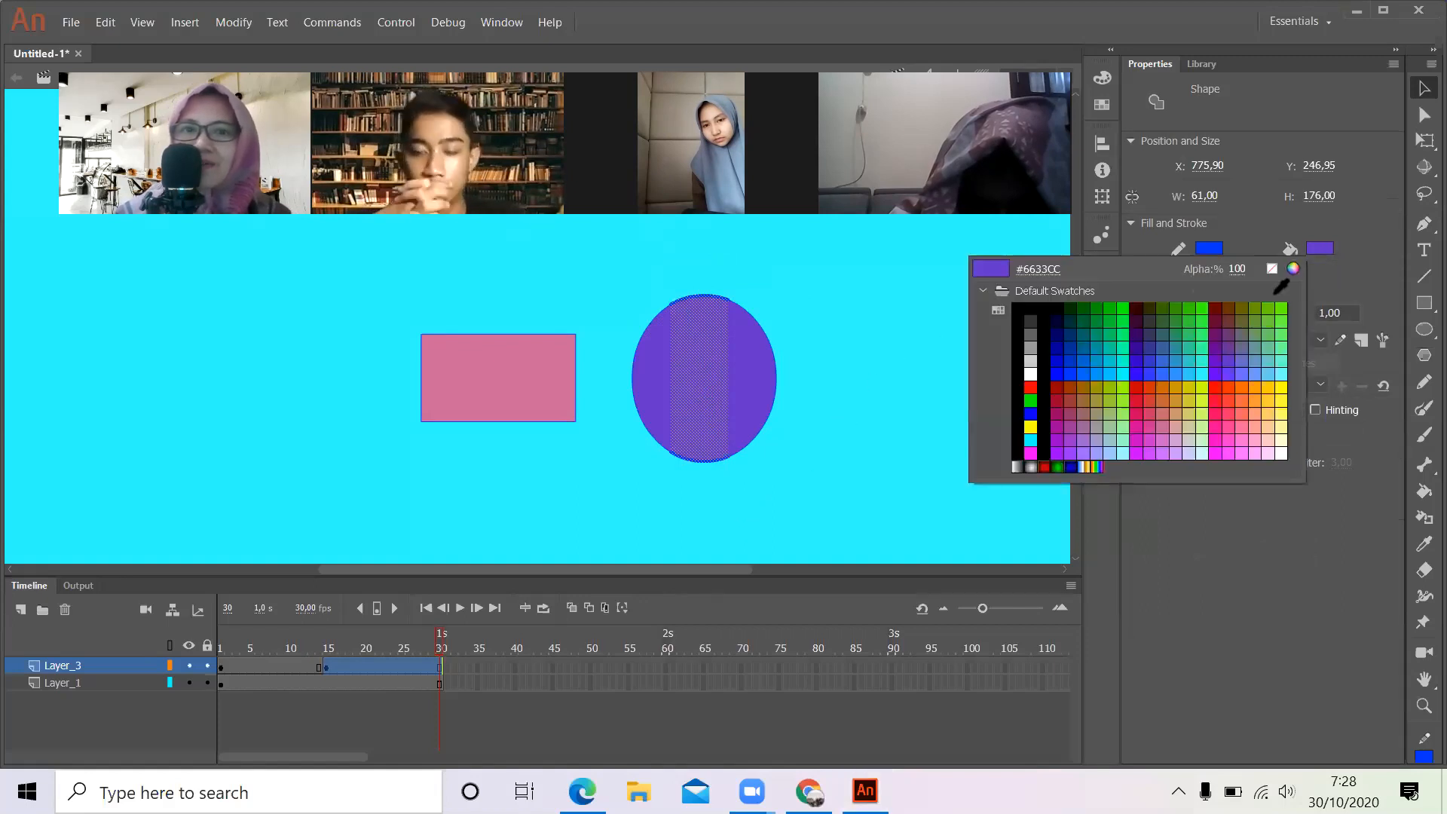
{"action": "left_click", "coordinate": [1273, 366]}
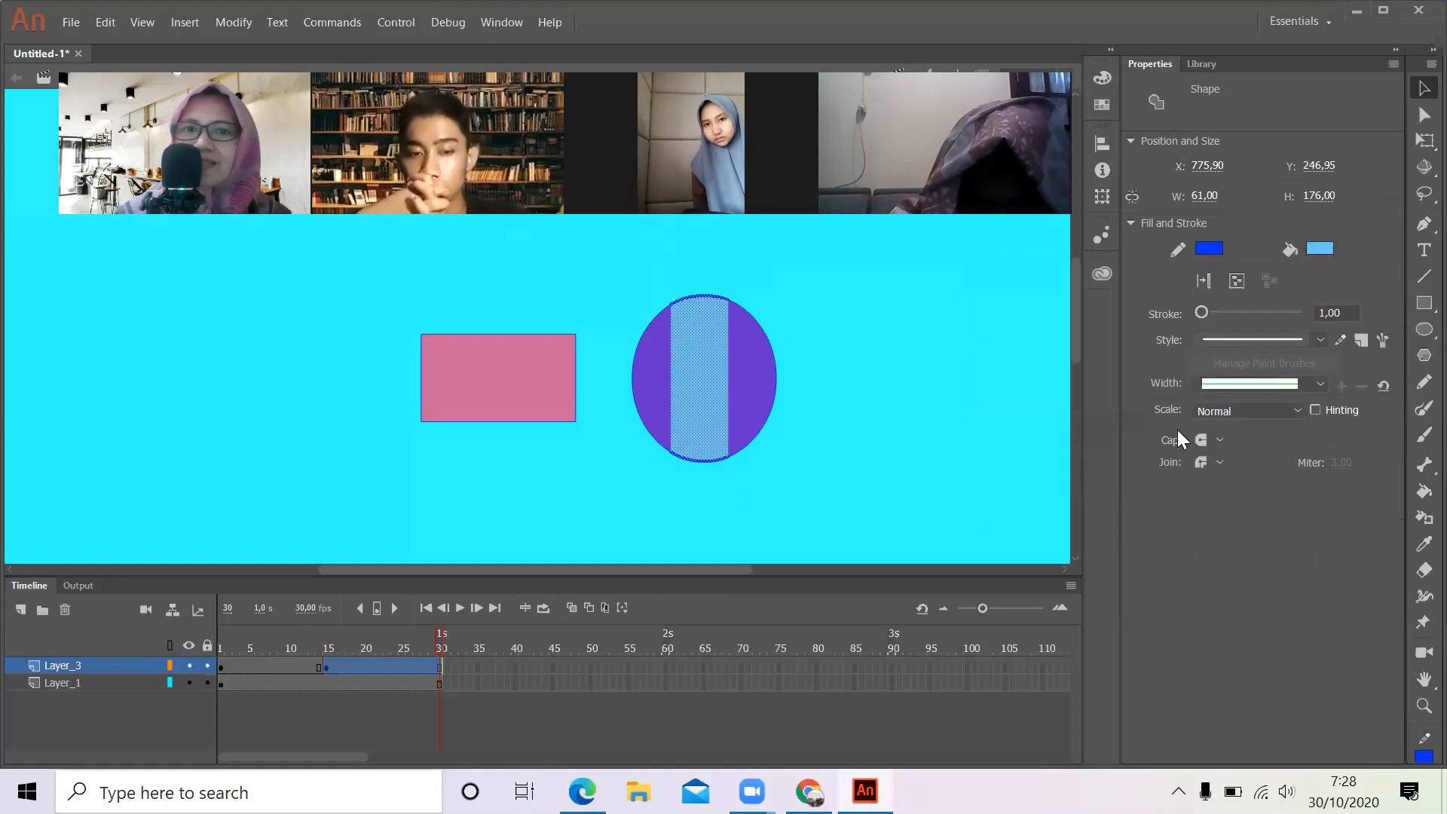
{"action": "left_click", "coordinate": [1320, 249]}
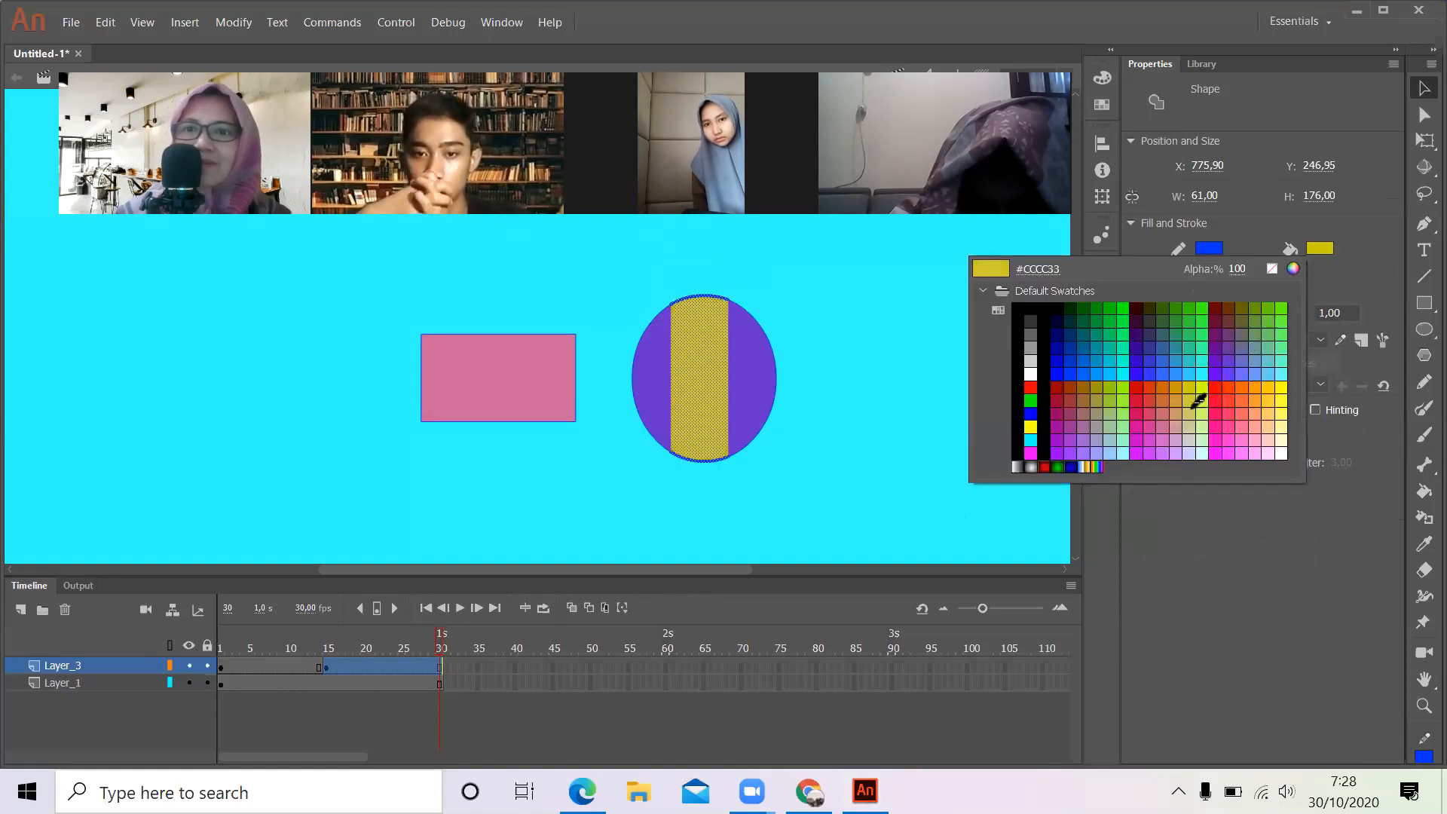
{"action": "left_click", "coordinate": [1222, 395]}
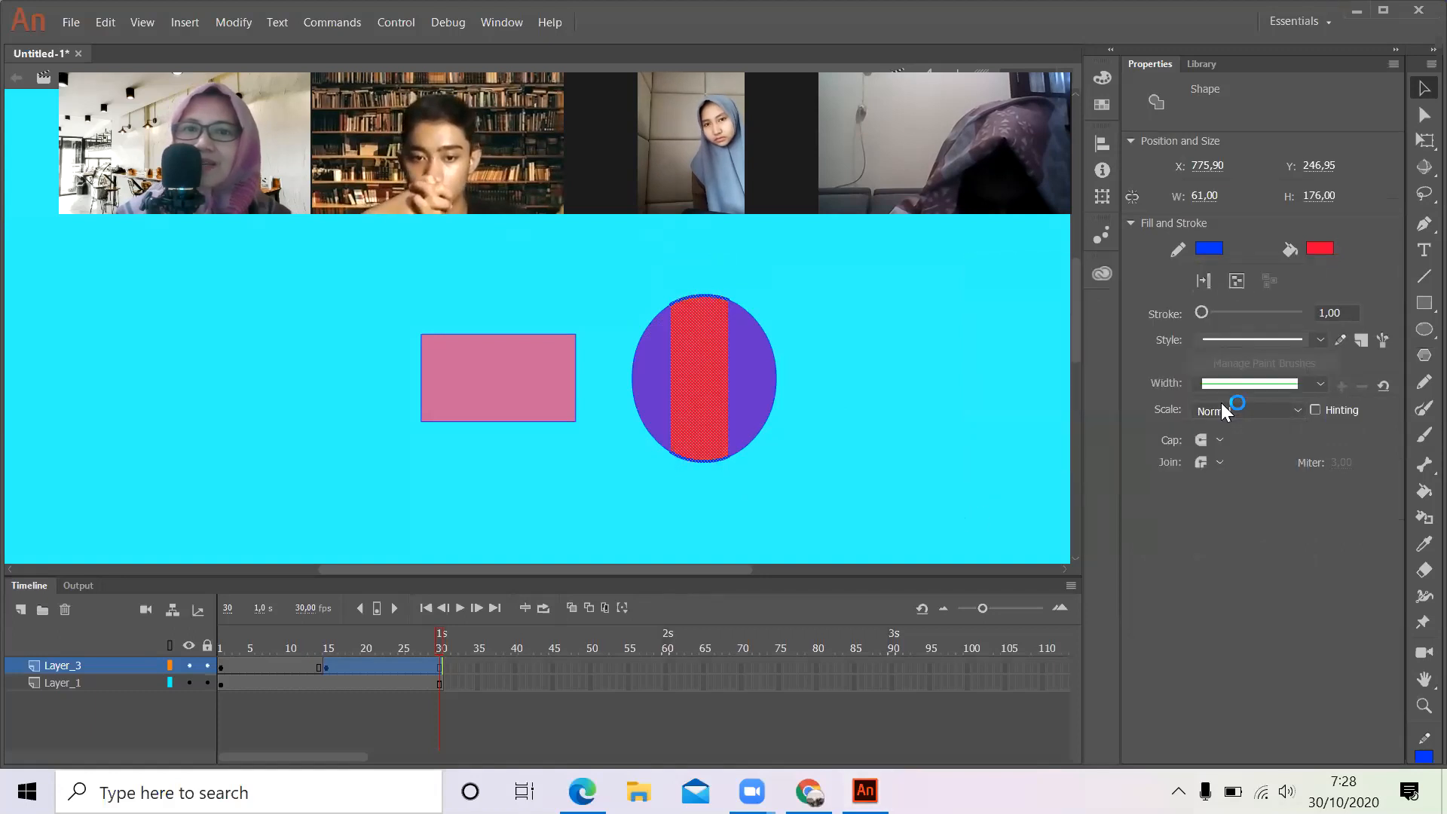
{"action": "left_click", "coordinate": [932, 439]}
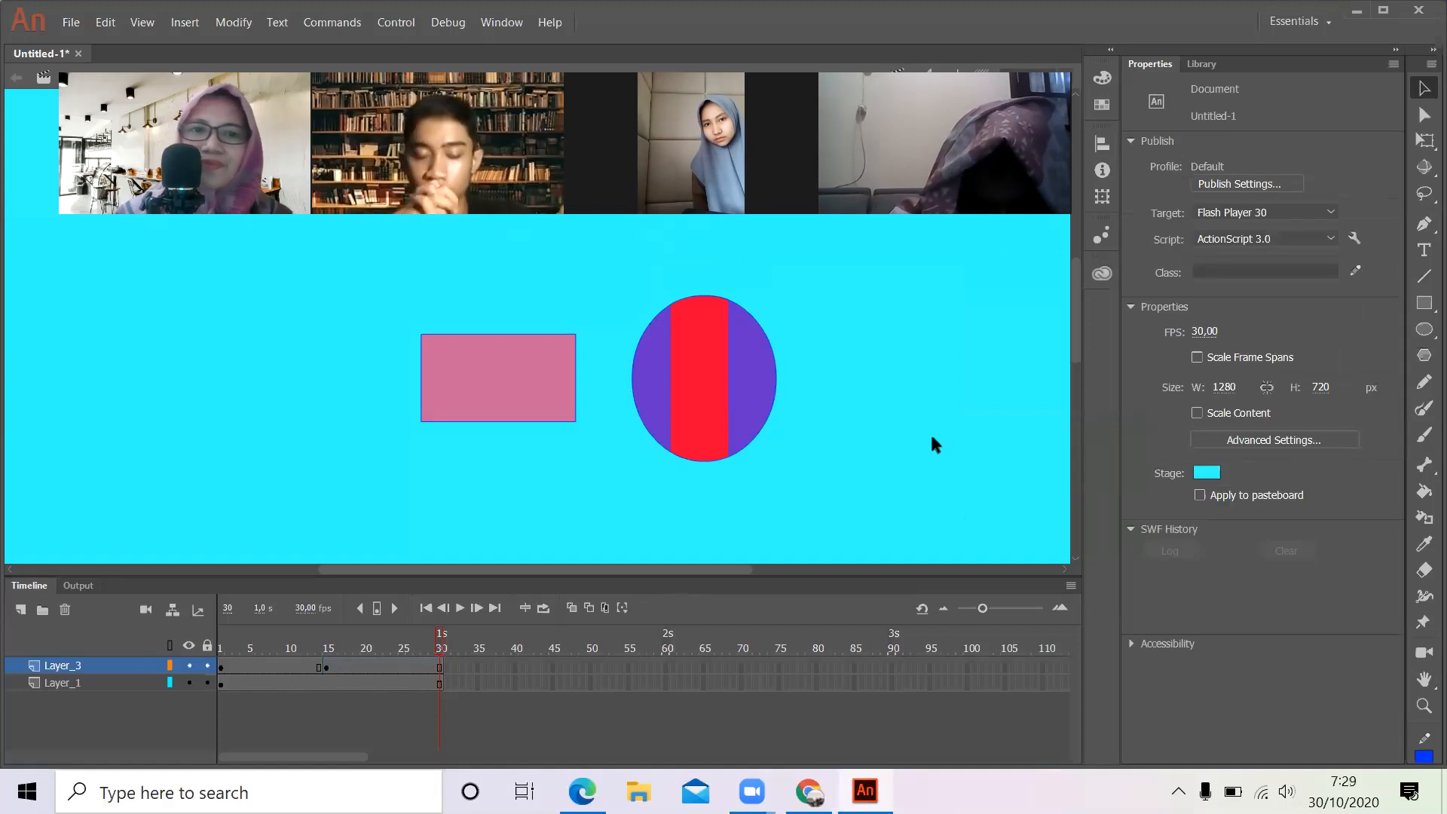
- Play the timeline repeatedly to preview the oval with its red middle strip from frame 15 onward
{"action": "key", "text": "Return"}
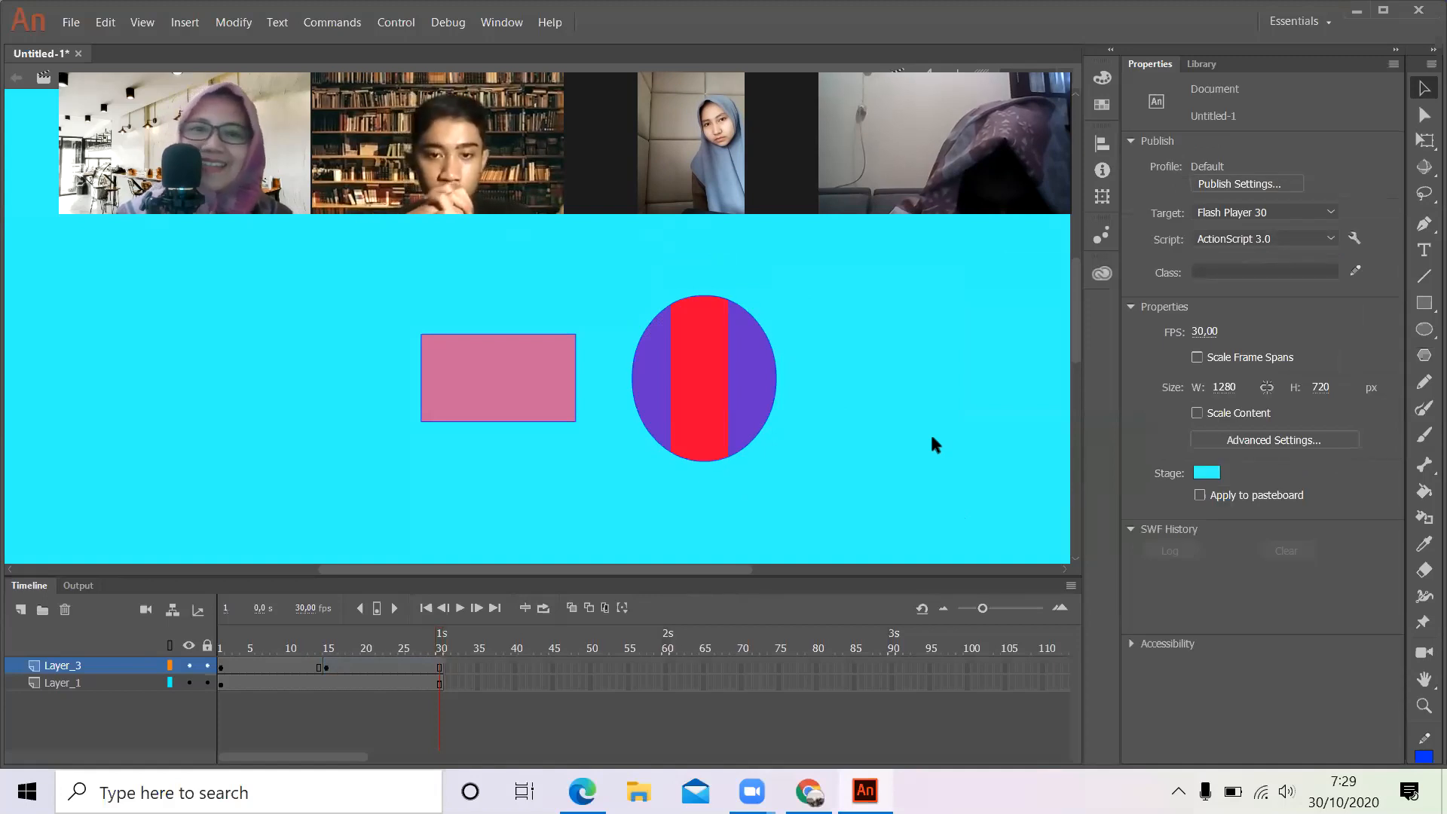
{"action": "key", "text": "Return"}
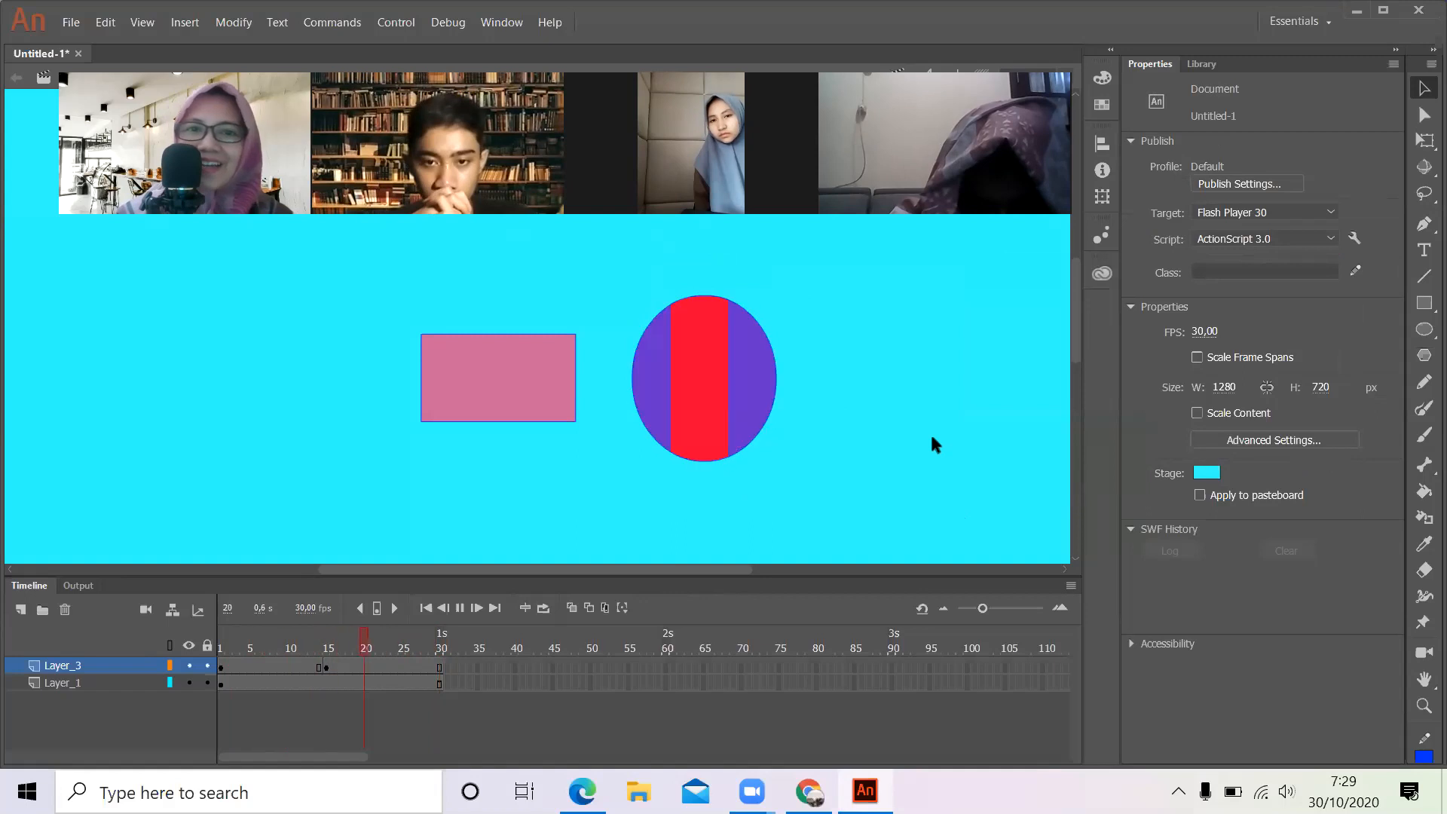
{"action": "key", "text": "Return"}
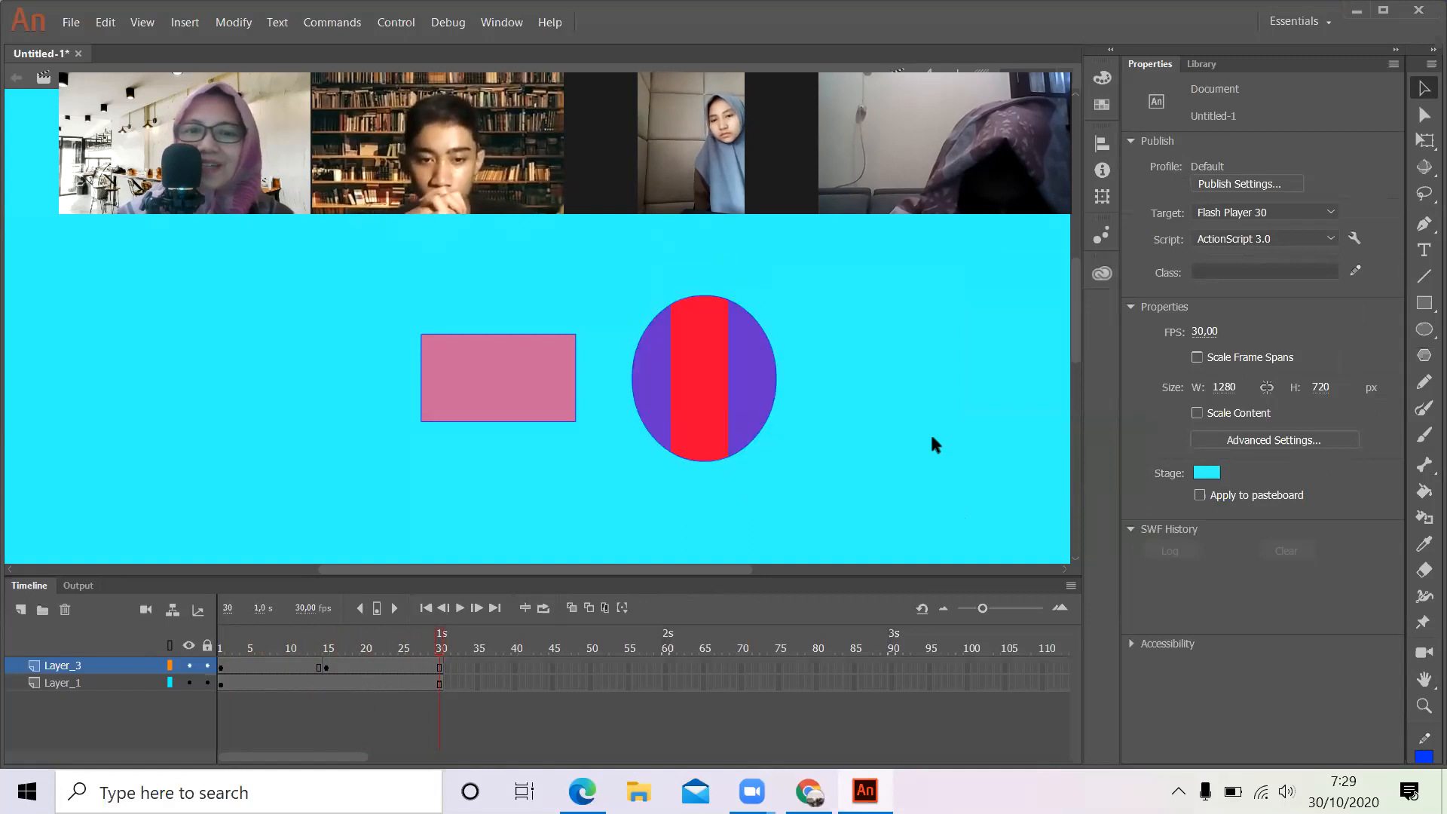
{"action": "key", "text": "Return"}
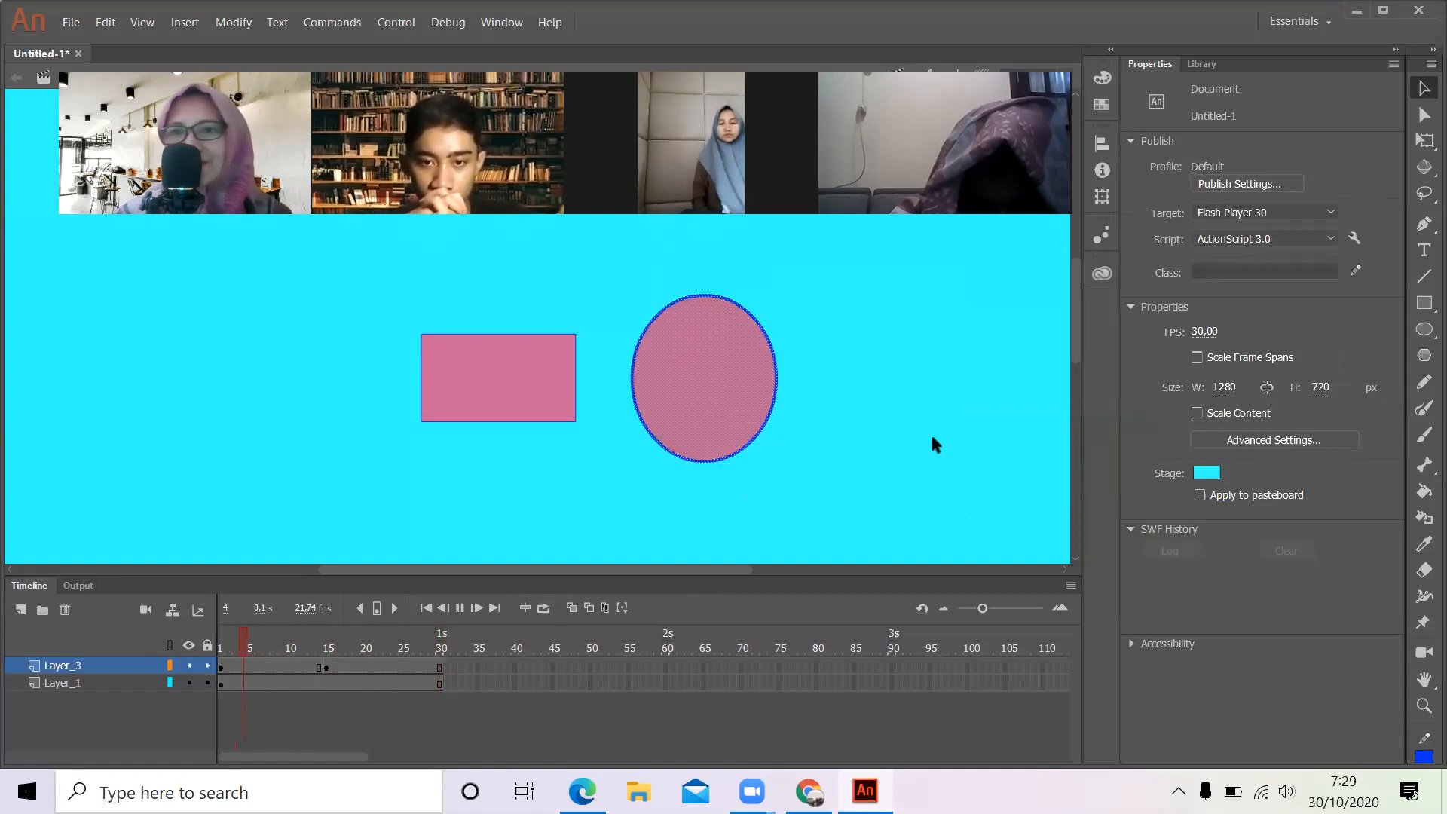